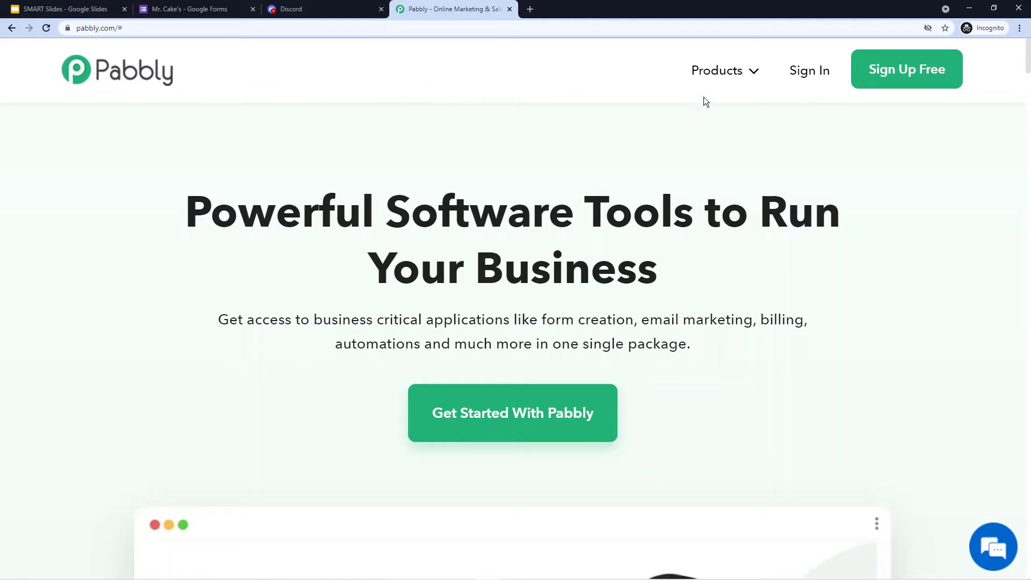
- Move from the Google Slides presentation to the Pabbly homepage tab
mouse_move(752, 73)
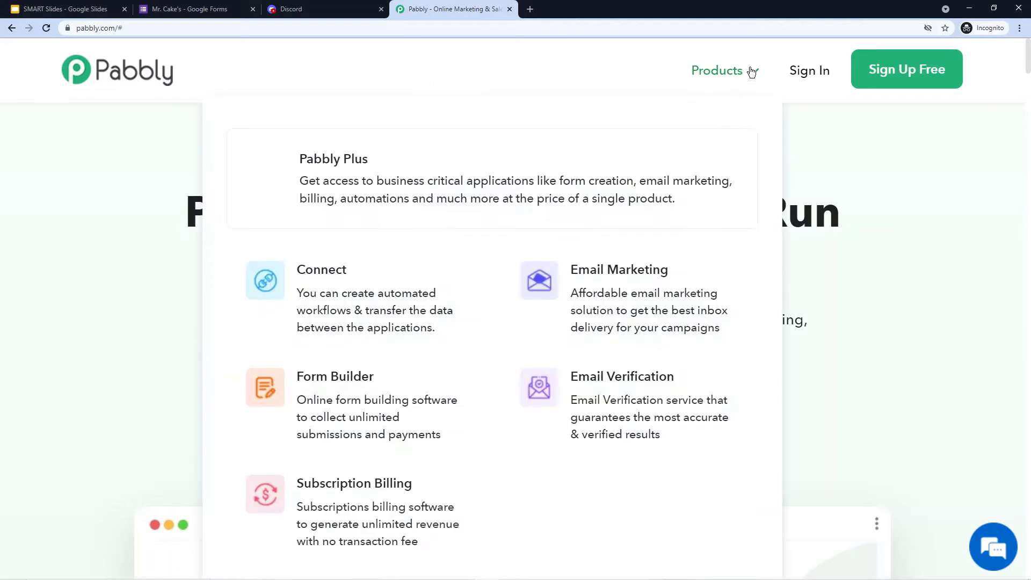
- Sign in to Pabbly and launch Pabbly Connect from the account's Connect card
left_click(386, 290)
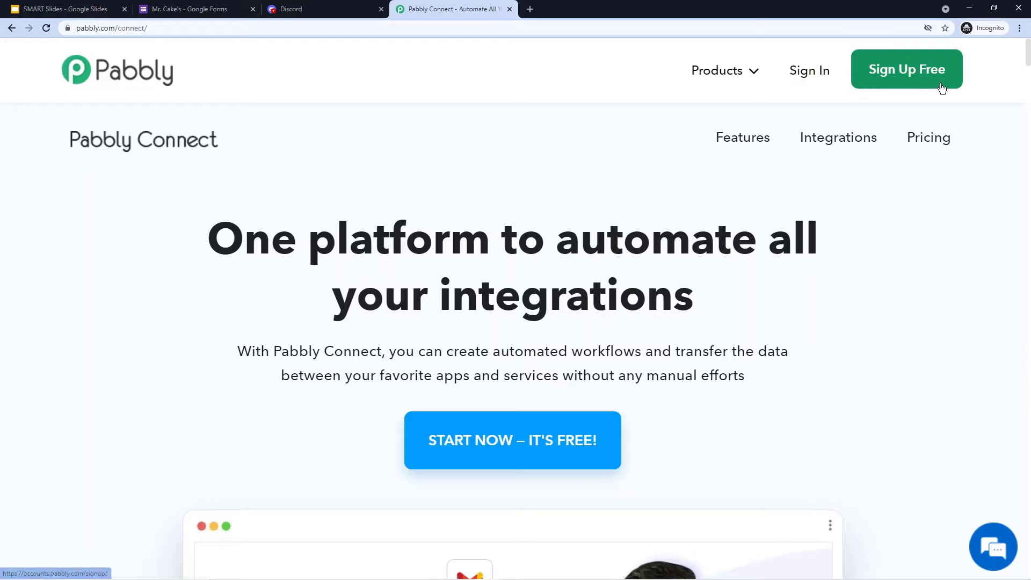
left_click(810, 82)
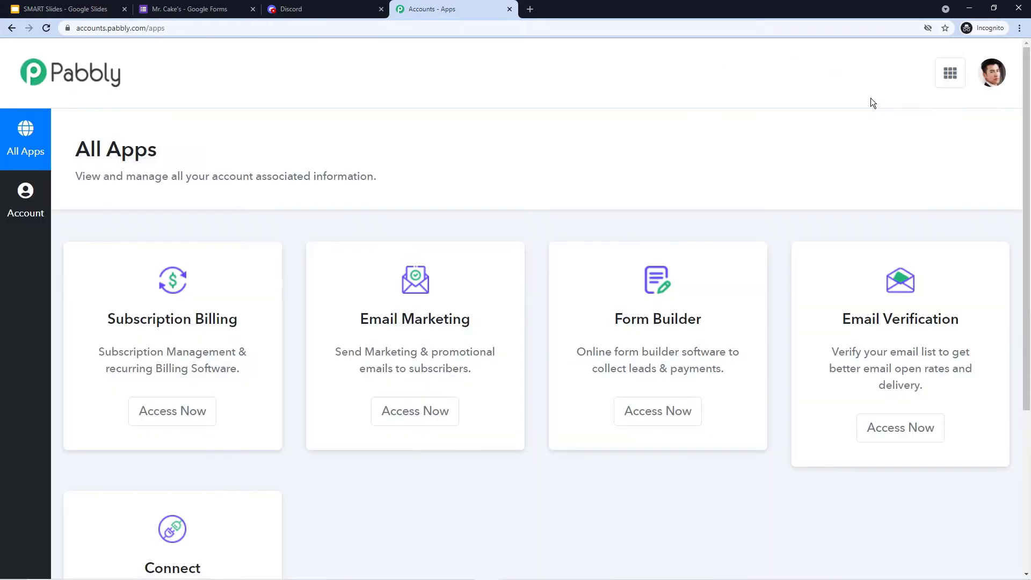
scroll(873, 100, "down", 3)
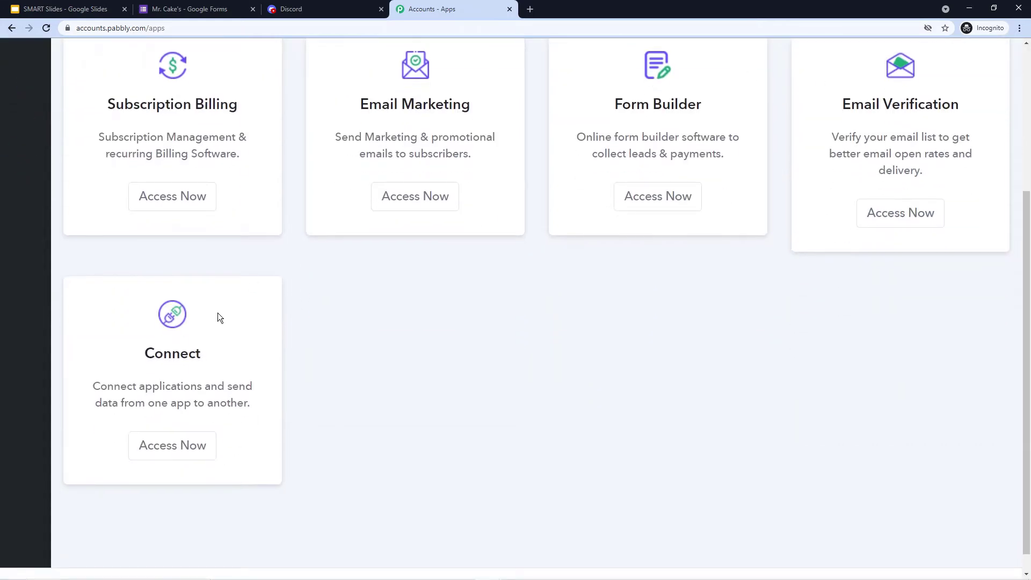
left_click(183, 449)
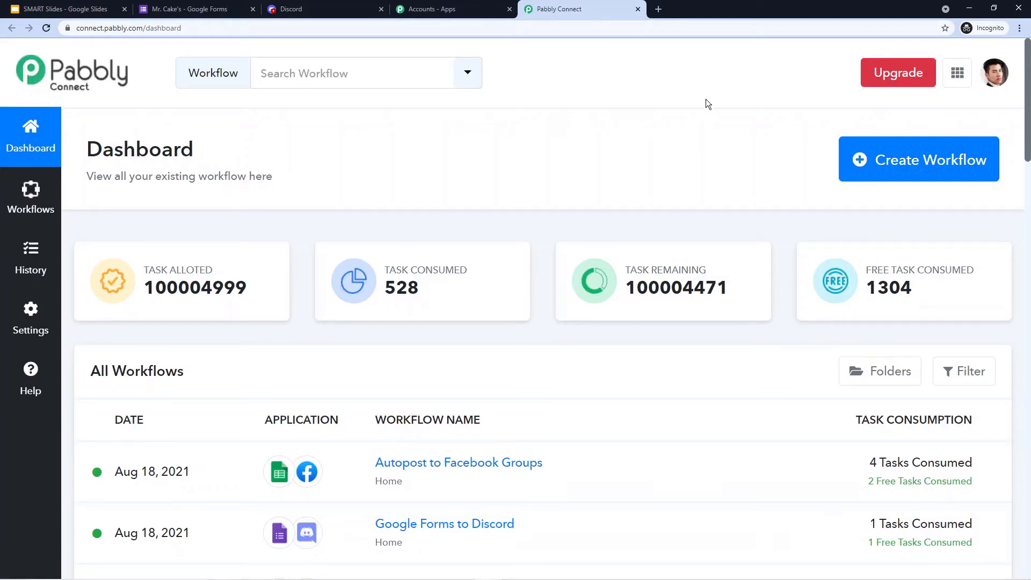
- Create a workflow named 'Google Forms to Discord', correcting the typos in the name
left_click(936, 163)
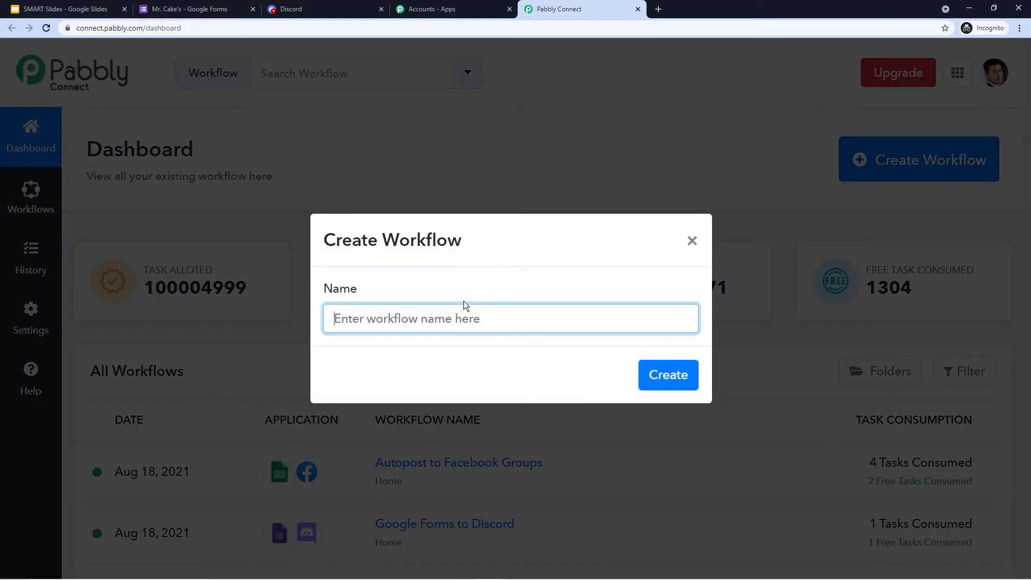
type("Goog;r Forms to Discoo")
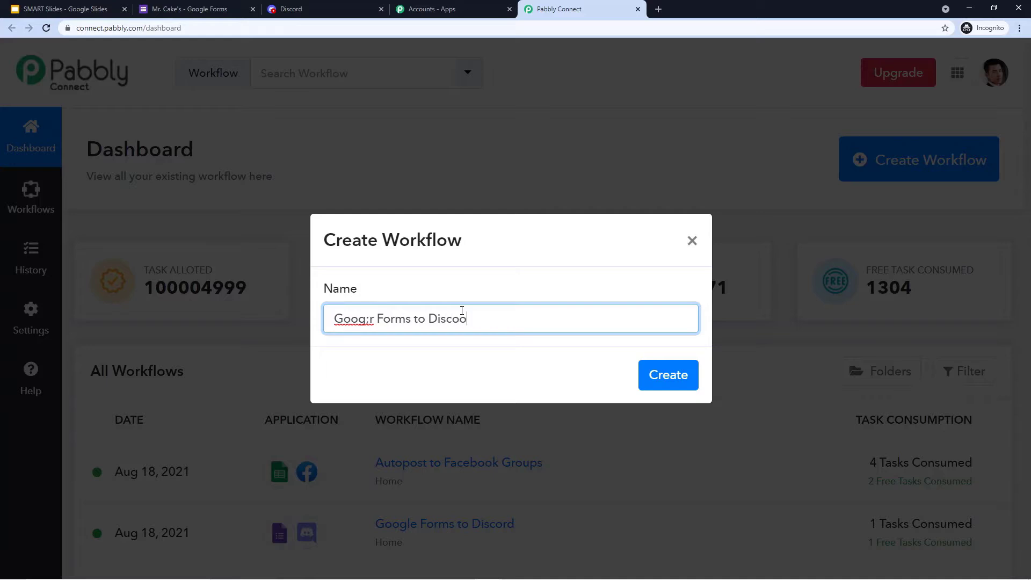
key("BackSpace")
type("rd")
left_click(369, 320)
key("Delete")
type("lr")
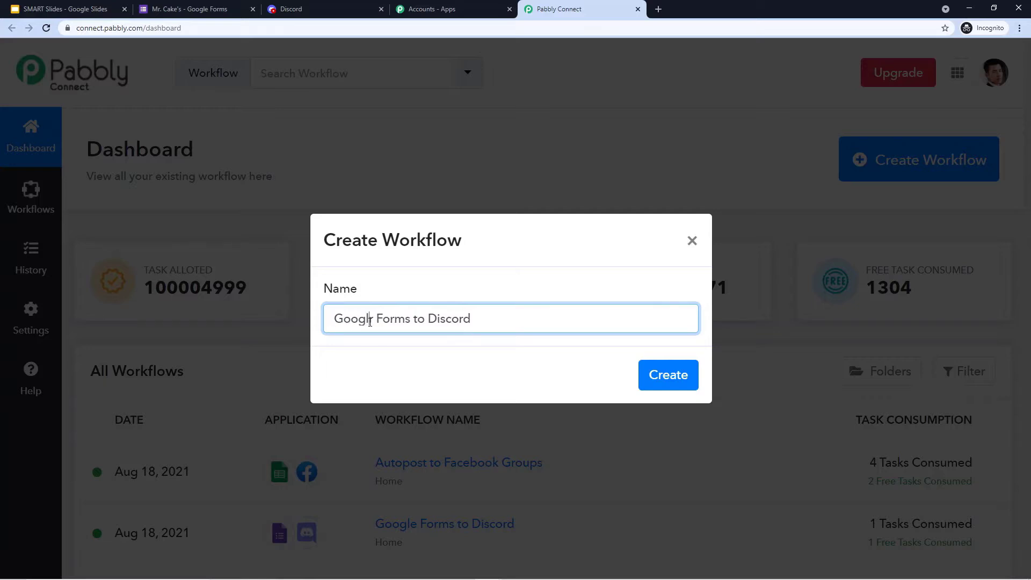
type("e")
key("BackSpace")
key("BackSpace")
type("e")
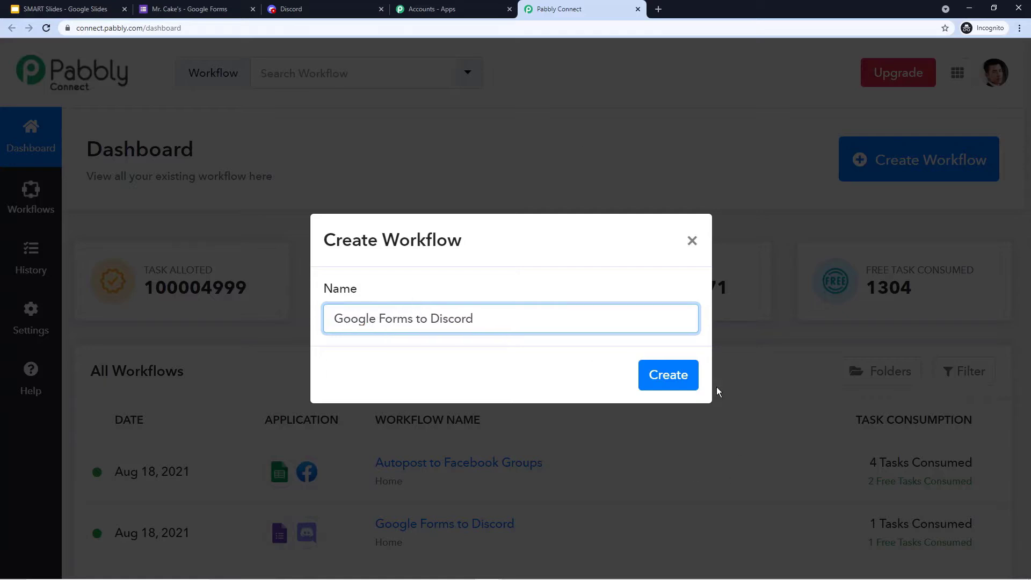
left_click(660, 376)
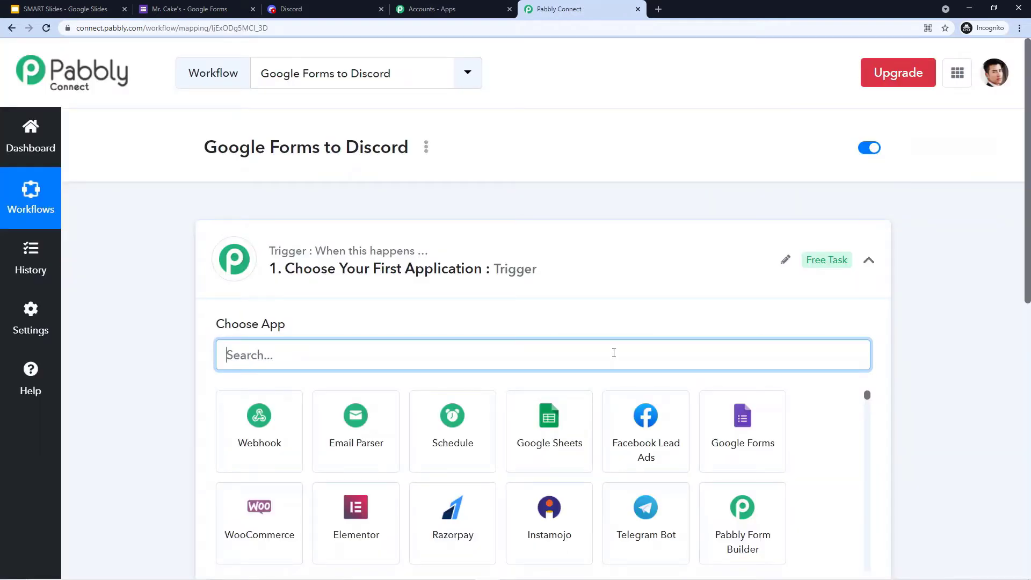
left_click(495, 260)
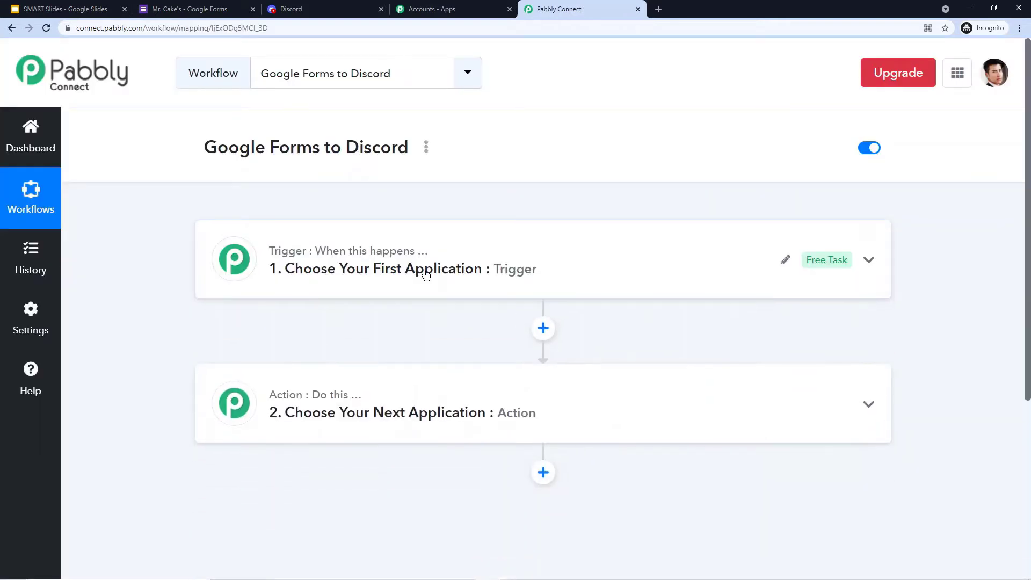
mouse_move(251, 412)
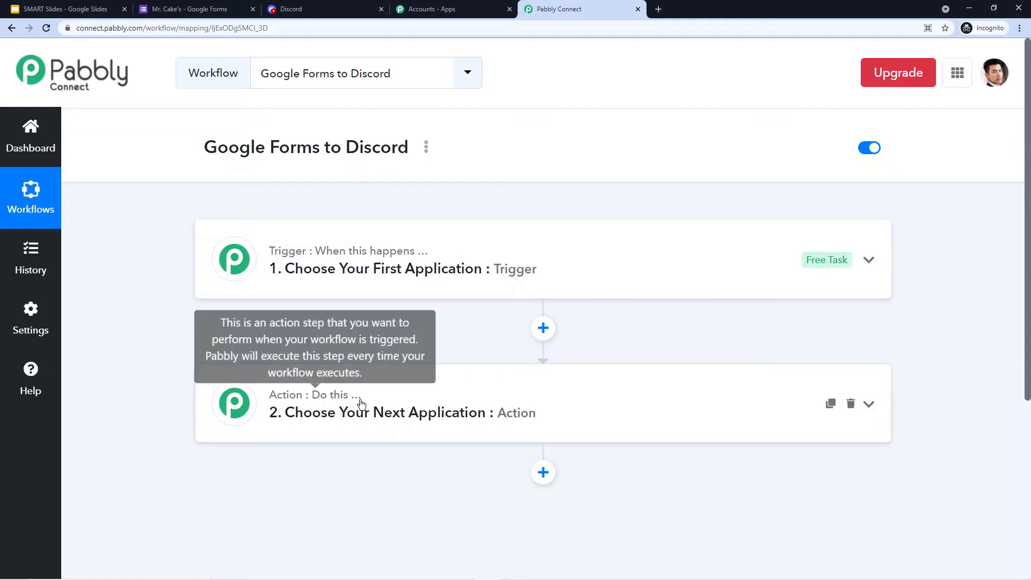
left_click(352, 270)
- Set the trigger to Google Forms with the 'New Response in Spreadsheet' event
left_click(263, 352)
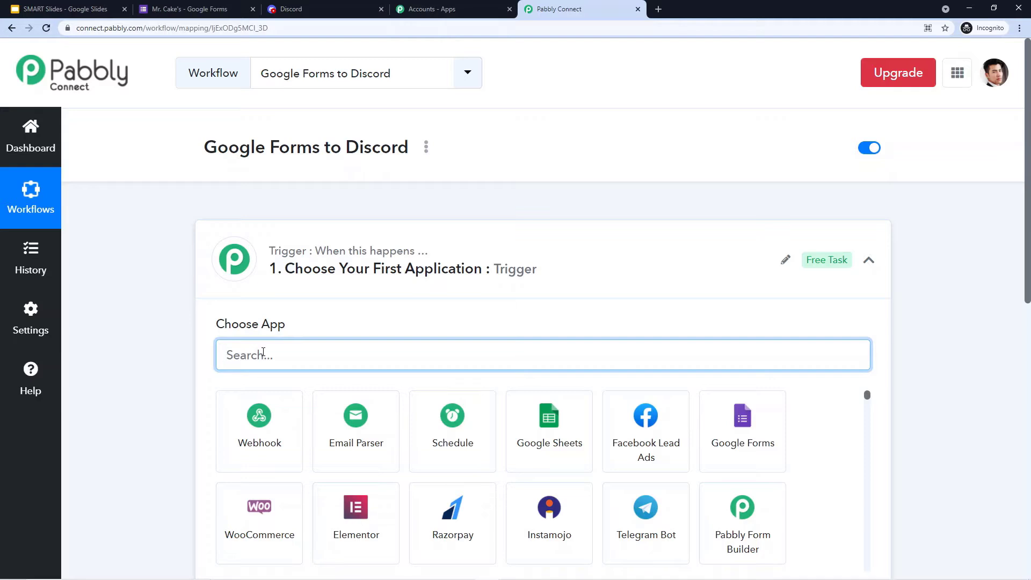
type("Google ")
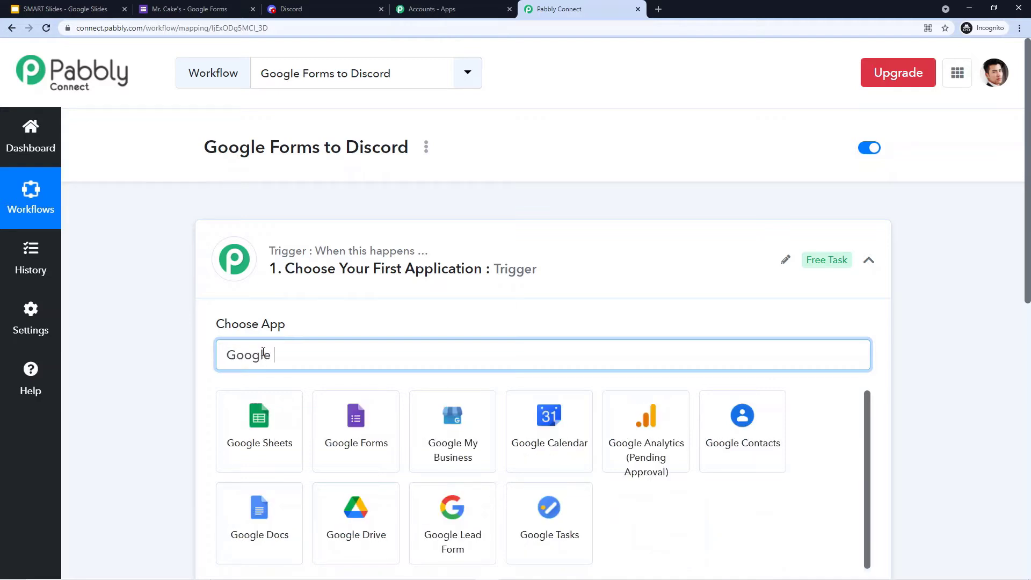
type("Forms")
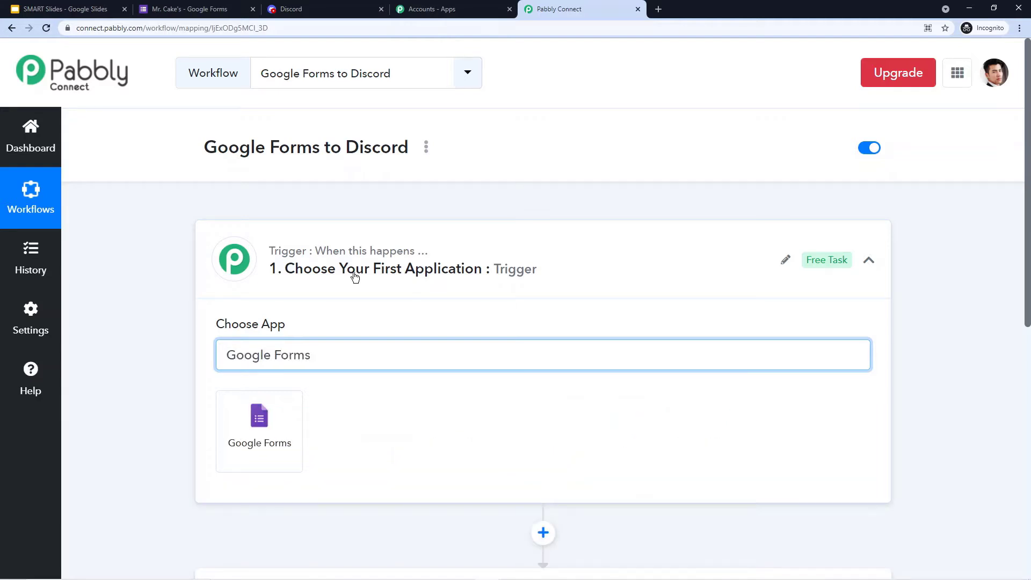
left_click(270, 412)
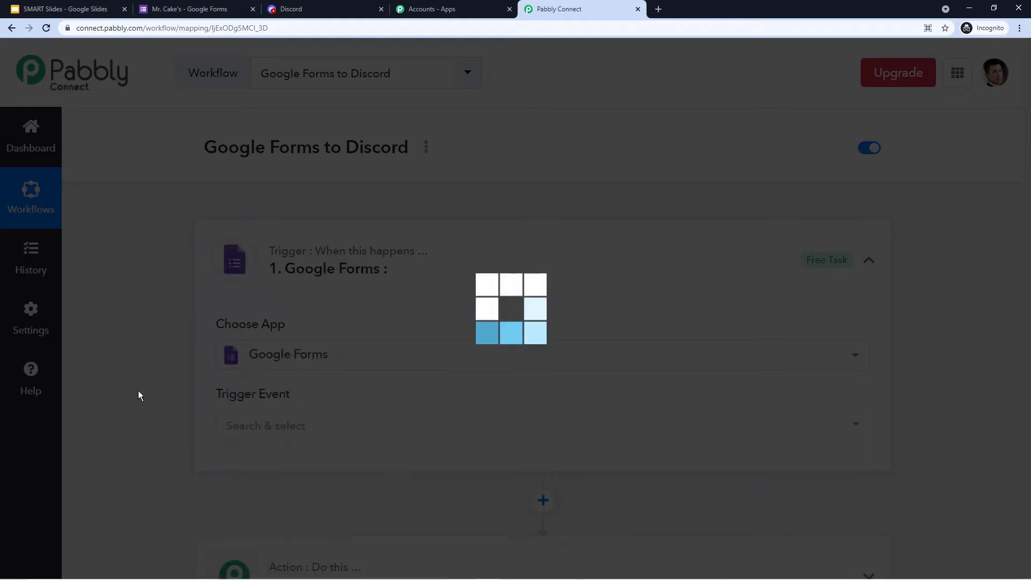
scroll(102, 376, "down", 2)
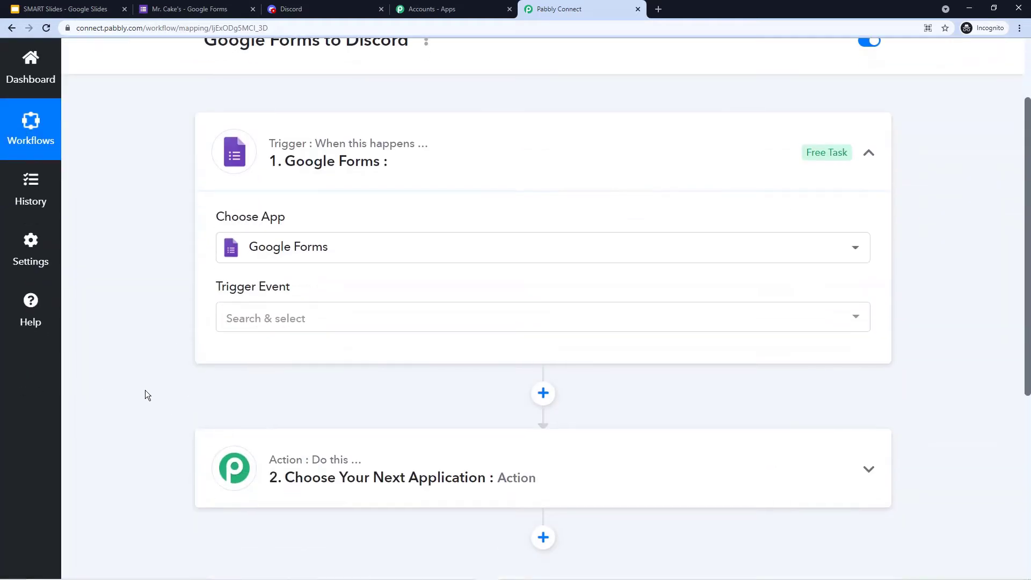
left_click(332, 320)
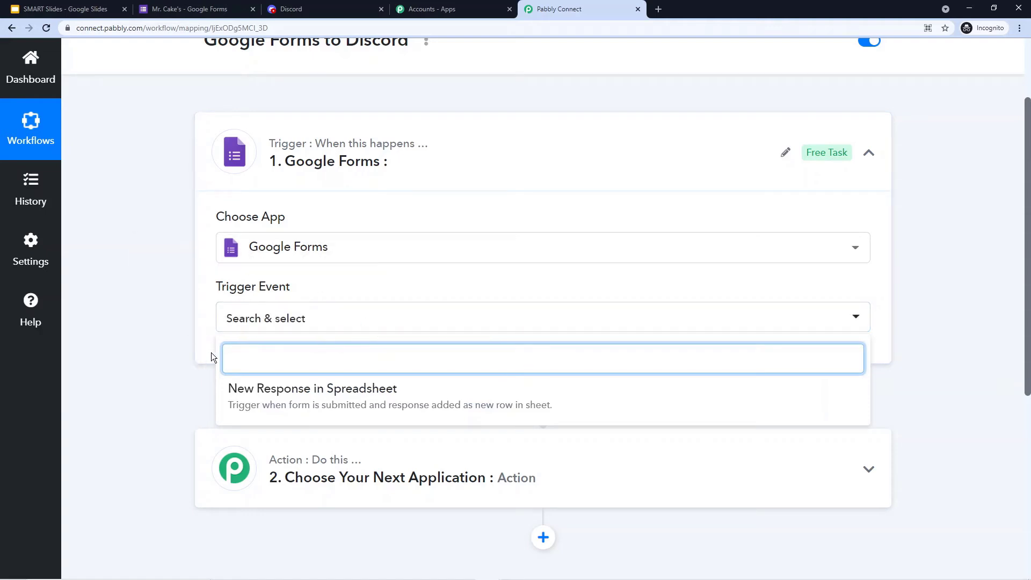
left_click(370, 393)
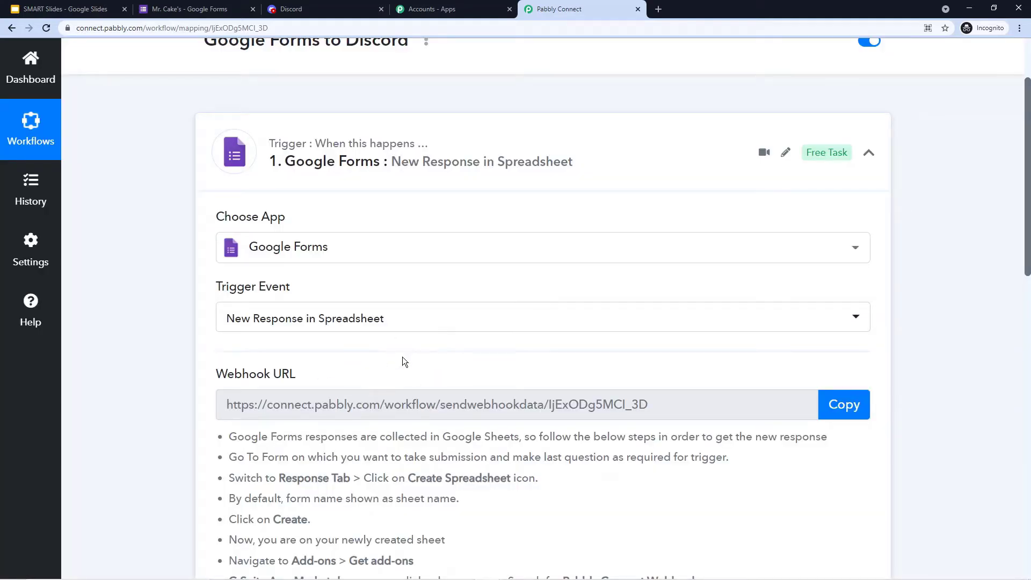
- Review the generated webhook URL, then go to the Mr. Cake's form
mouse_move(288, 379)
scroll(437, 312, "down", 2)
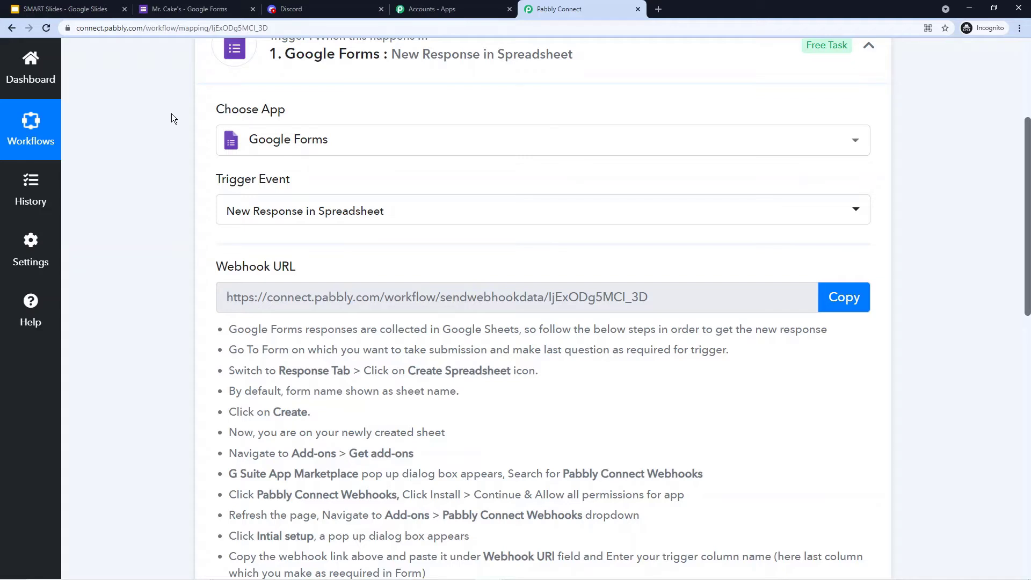
left_click(189, 9)
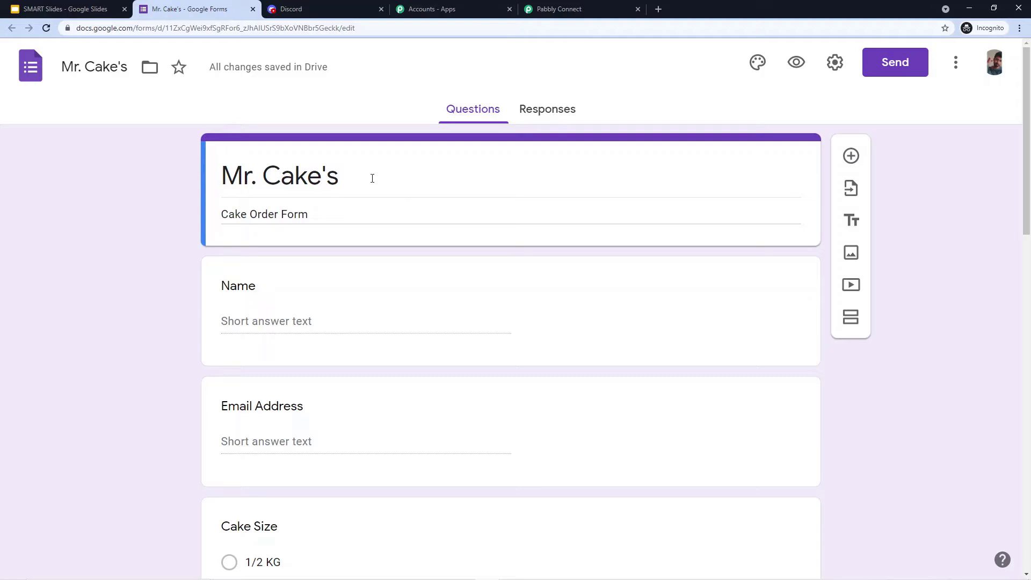
scroll(374, 177, "down", 2)
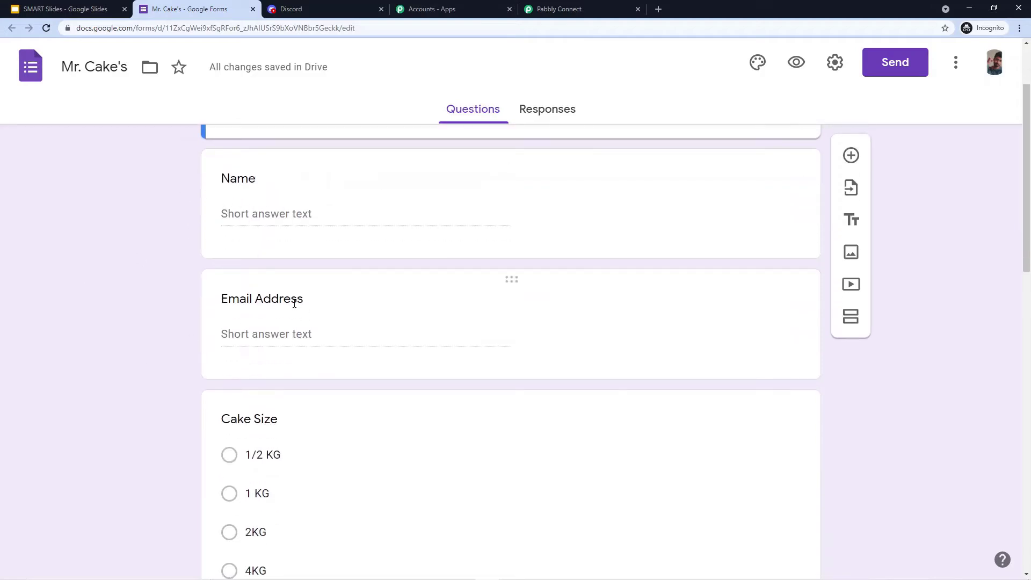
scroll(84, 269, "down", 4)
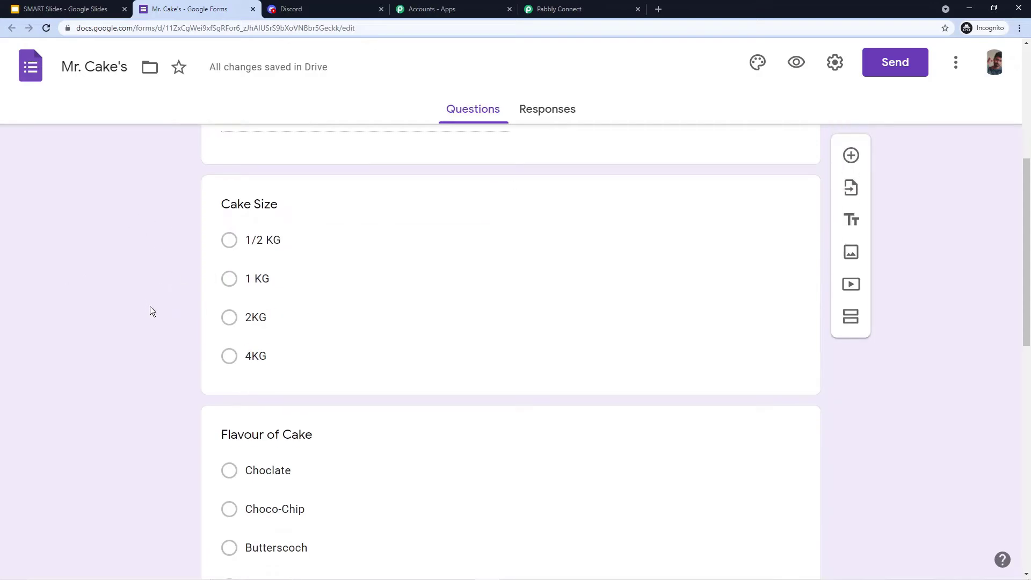
scroll(150, 306, "down", 2)
scroll(165, 326, "down", 2)
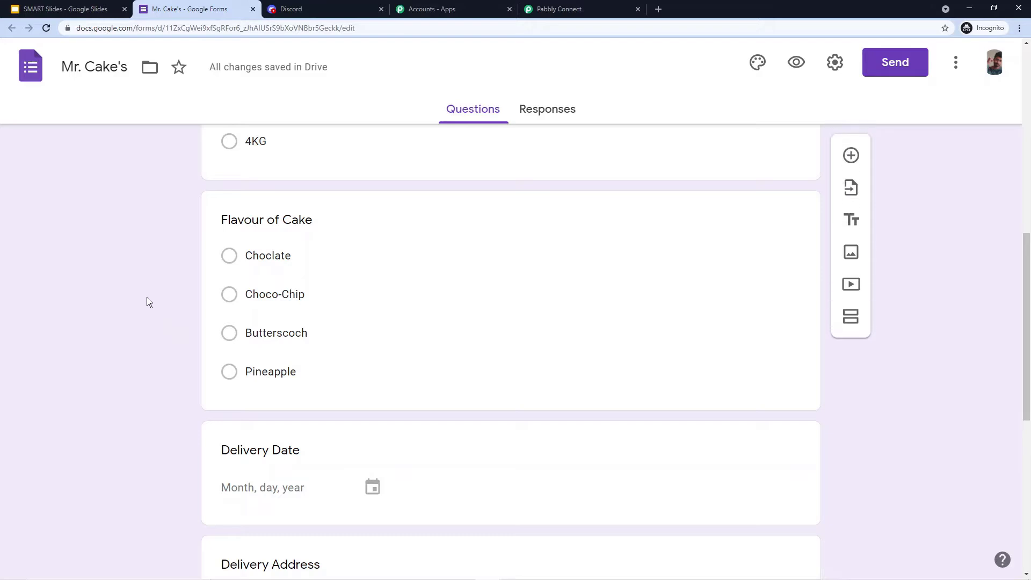
scroll(156, 294, "down", 2)
scroll(152, 319, "down", 2)
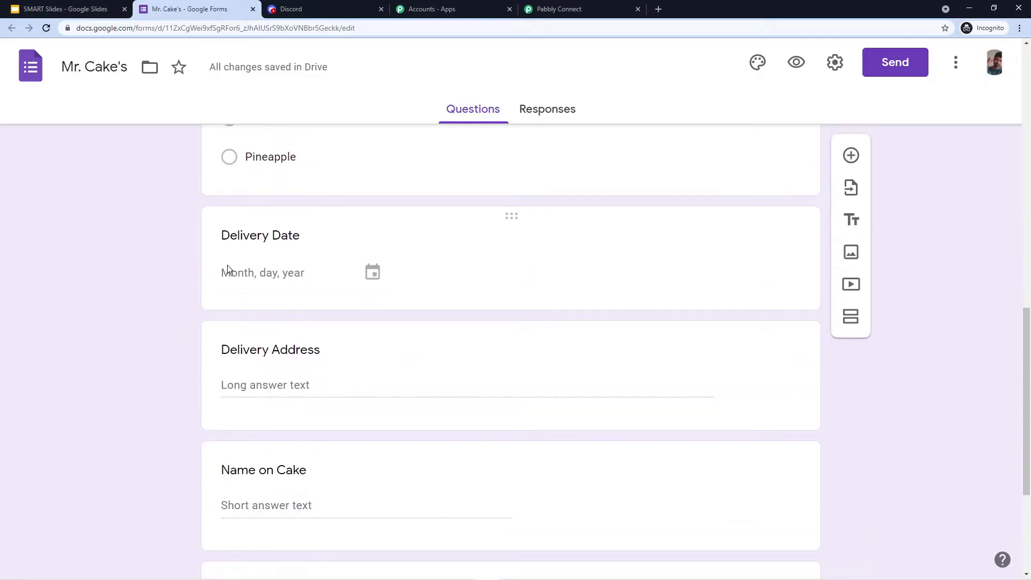
scroll(263, 256, "down", 2)
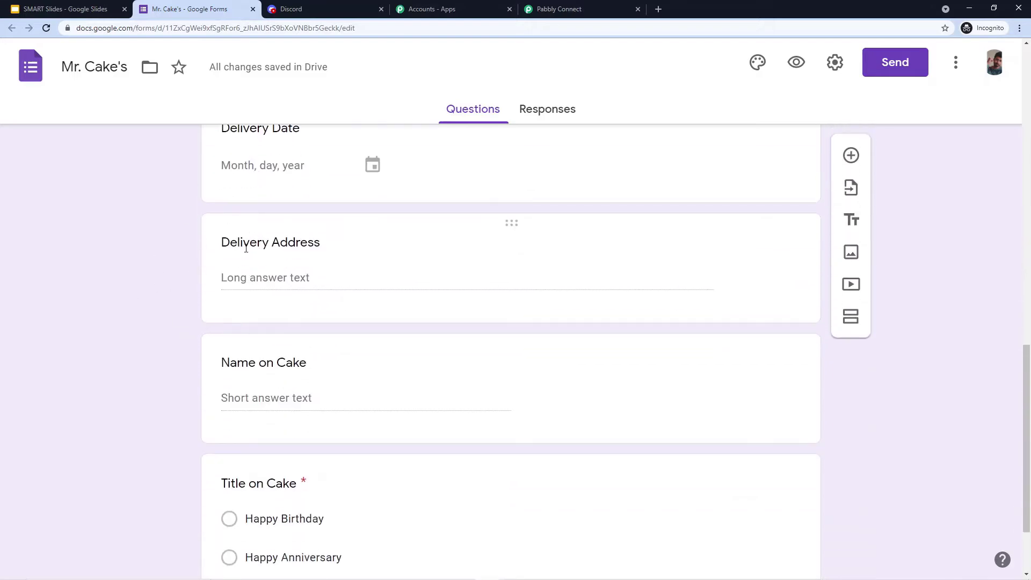
scroll(293, 260, "down", 2)
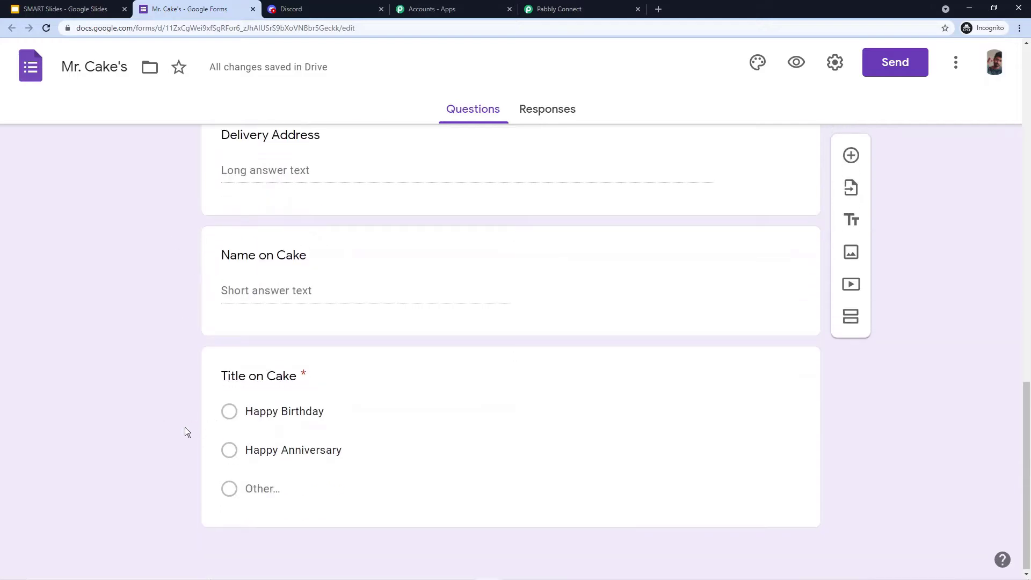
scroll(178, 413, "up", 3)
scroll(175, 415, "down", 3)
scroll(197, 144, "up", 7)
scroll(197, 143, "down", 7)
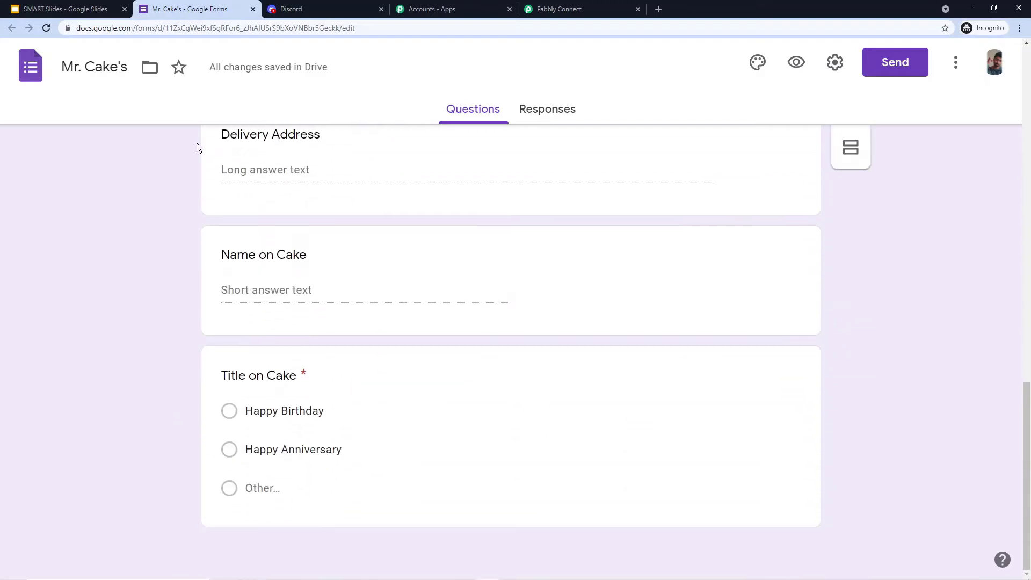
left_click(422, 374)
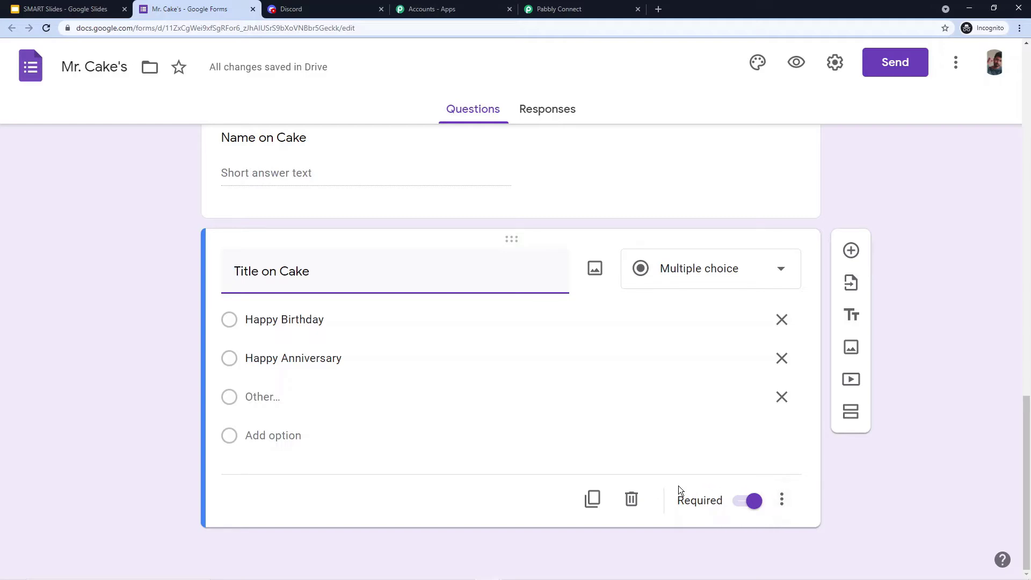
scroll(596, 329, "down", 10)
scroll(525, 260, "up", 4)
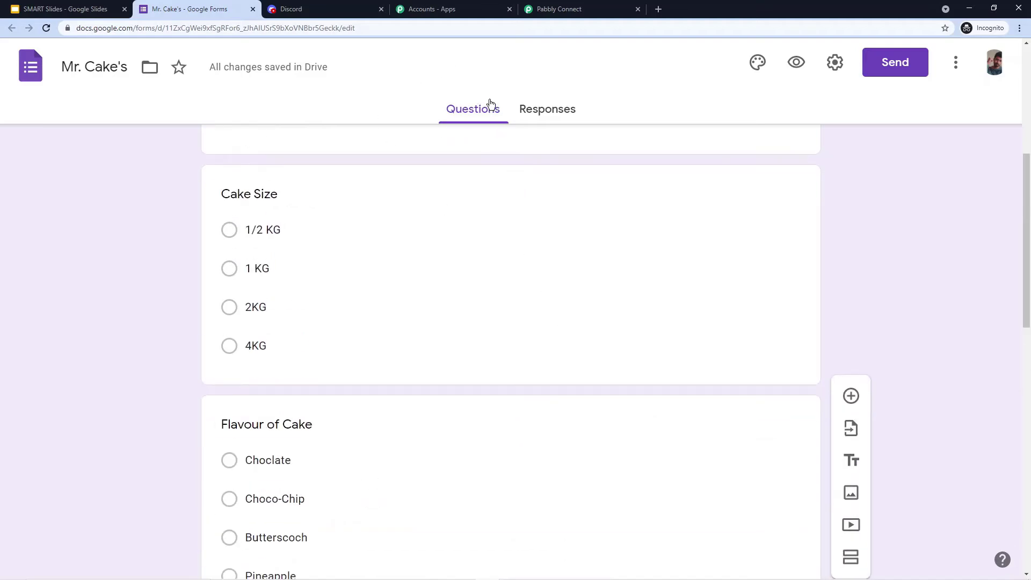
scroll(159, 214, "up", 6)
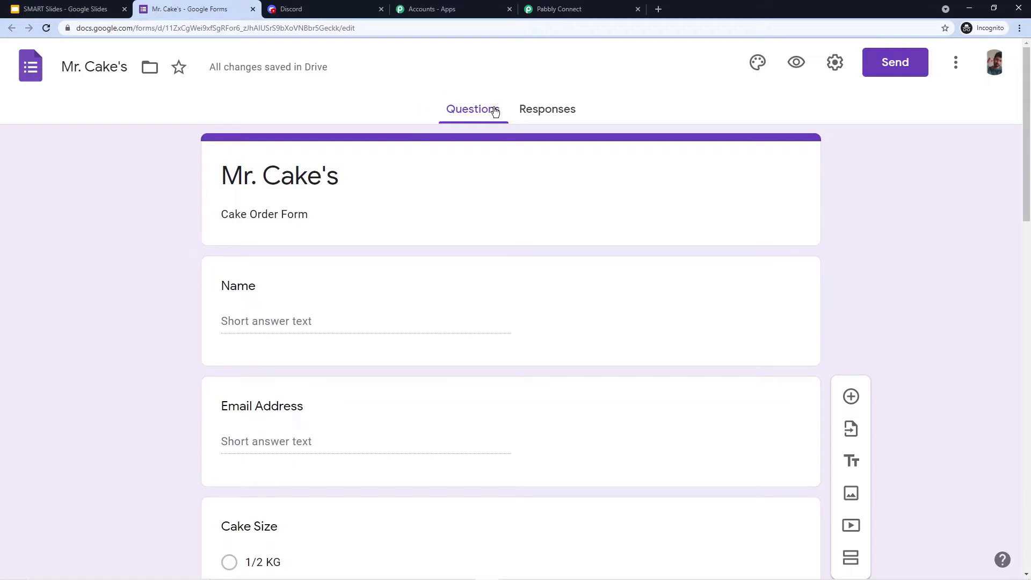
- Store the form's responses in a newly created 'Mr. Cake's (Responses)' spreadsheet
left_click(555, 115)
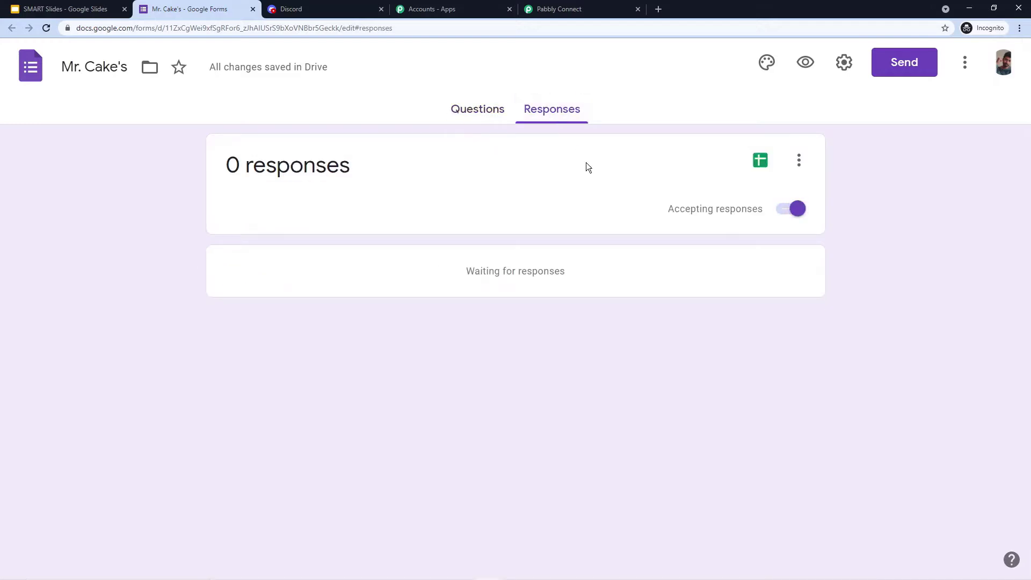
left_click(761, 161)
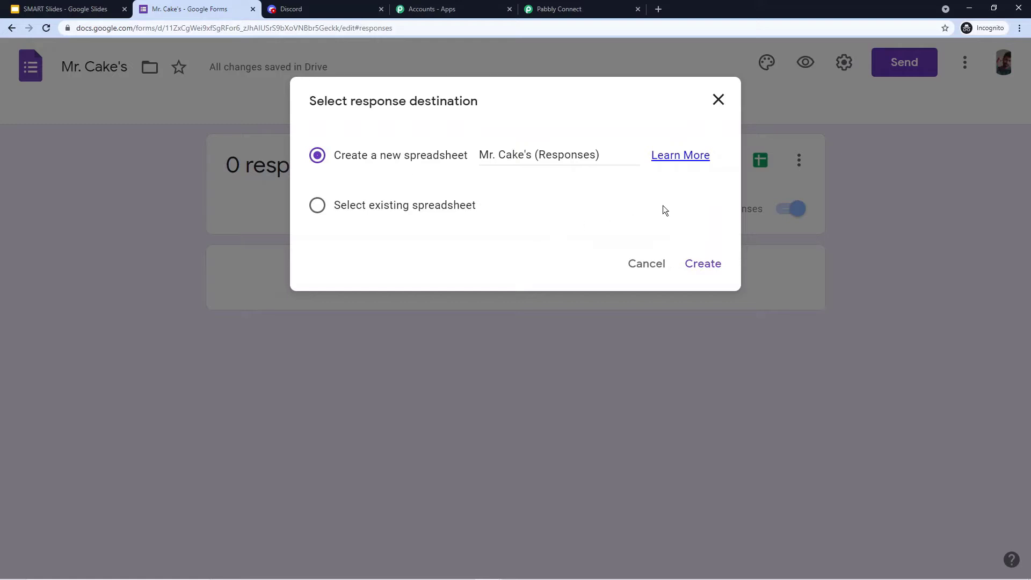
left_click(709, 267)
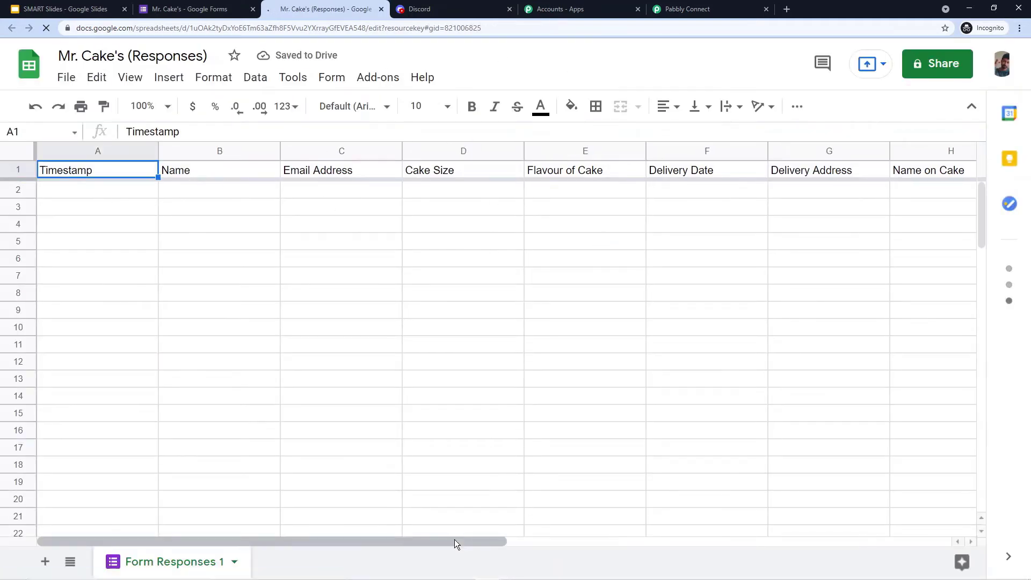
- Make the header row text bold
left_click_drag(483, 540, 404, 543)
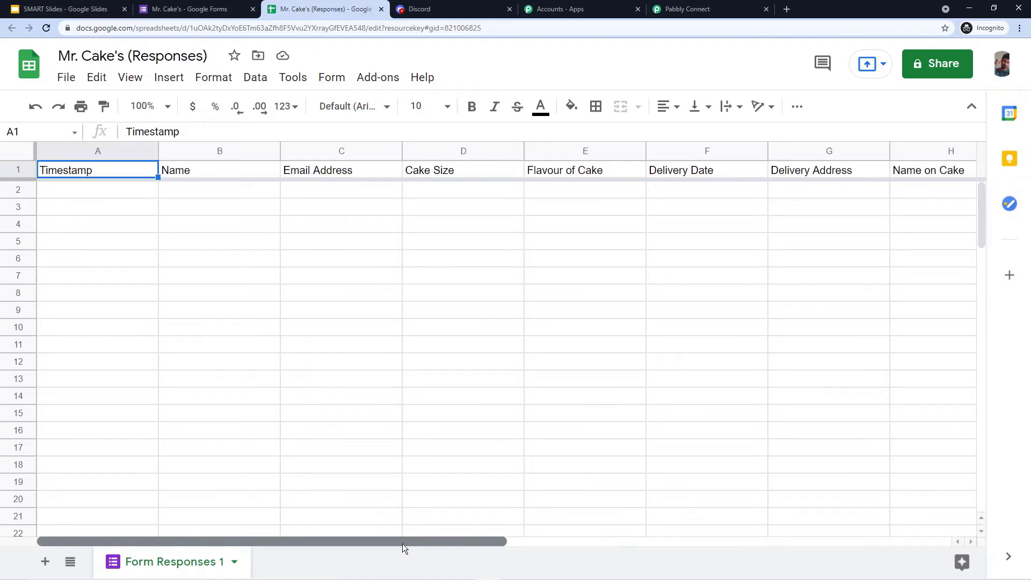
left_click(18, 170)
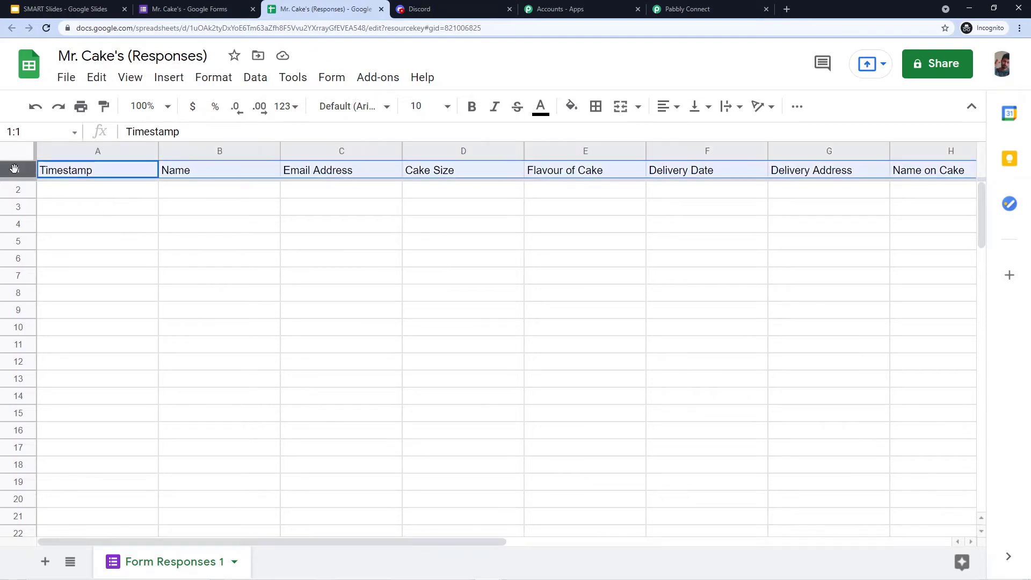
key("ctrl+b")
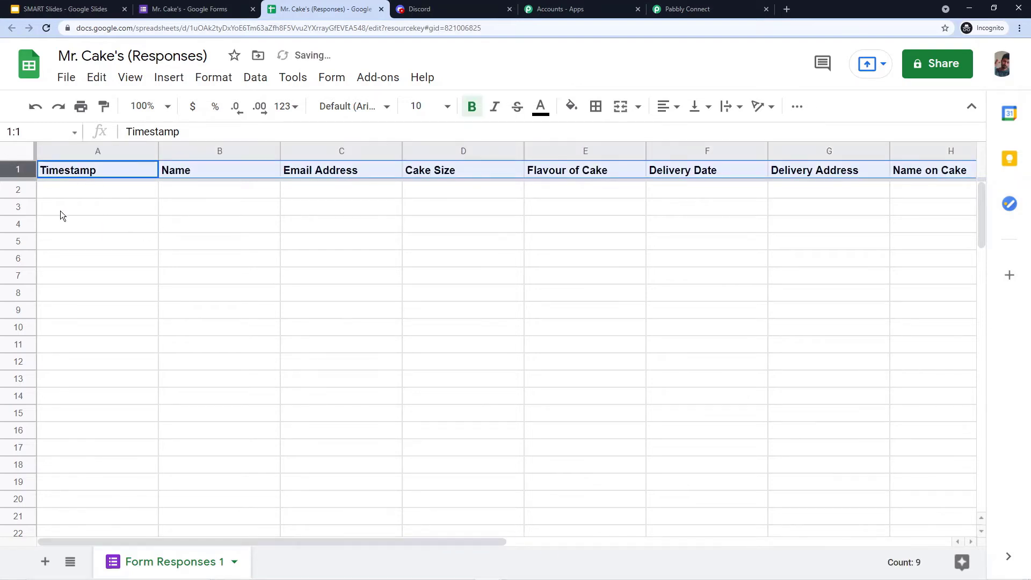
- Center all cells horizontally, align them to the middle vertically and set text wrapping
left_click(27, 155)
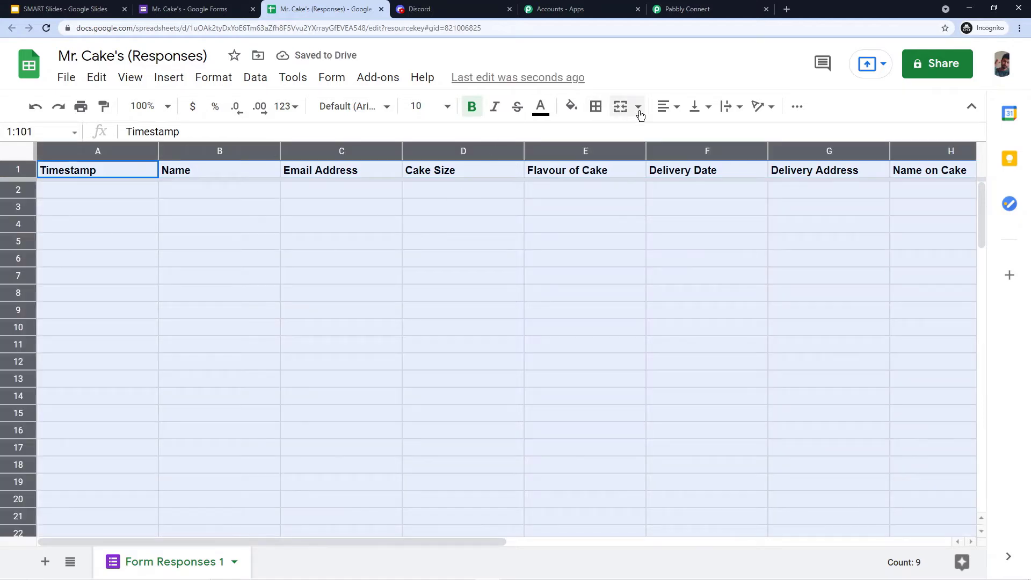
left_click(664, 107)
left_click(682, 136)
left_click(695, 106)
left_click(720, 137)
left_click(731, 107)
left_click(764, 131)
left_click(721, 207)
left_click(264, 235)
left_click(138, 186)
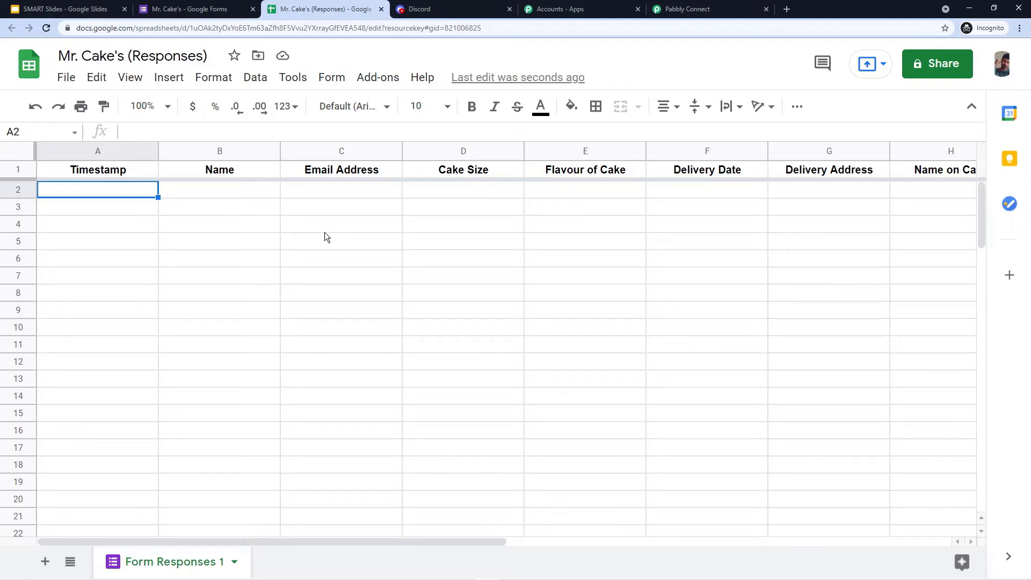
left_click(382, 79)
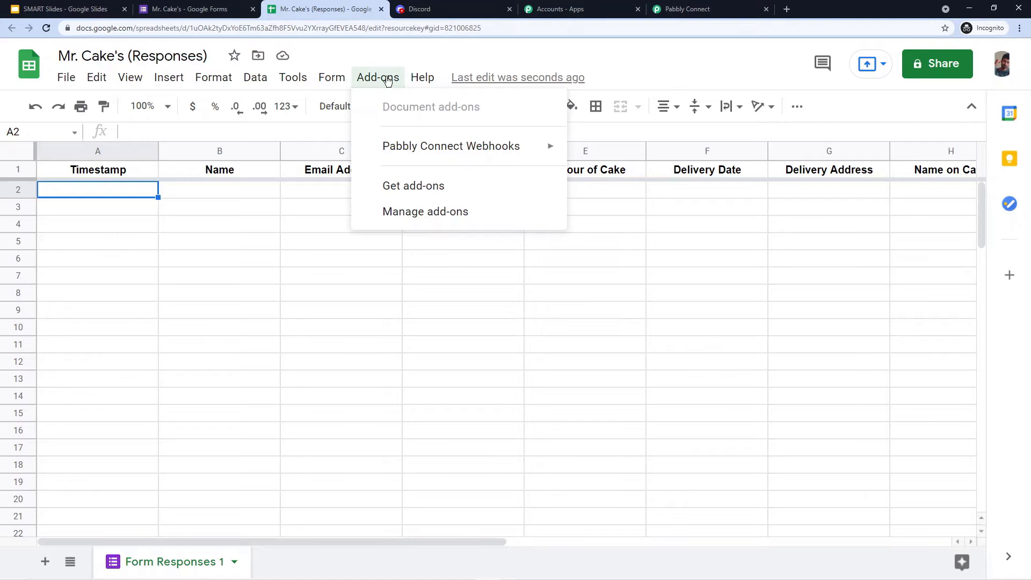
- Search the Workspace Marketplace for 'Pabbly' and open the Pabbly Connect Webhooks add-on
left_click(385, 185)
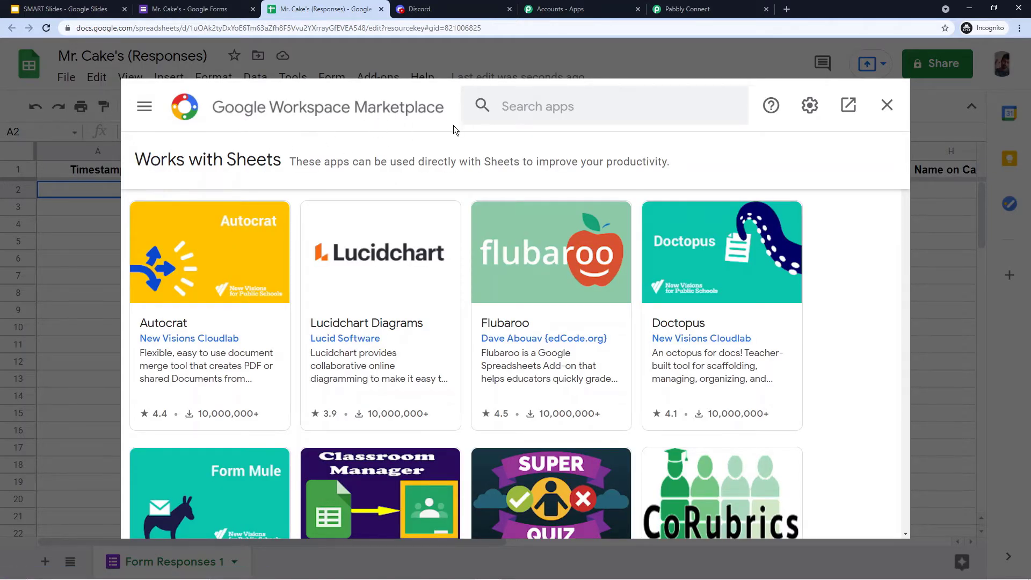
left_click(526, 110)
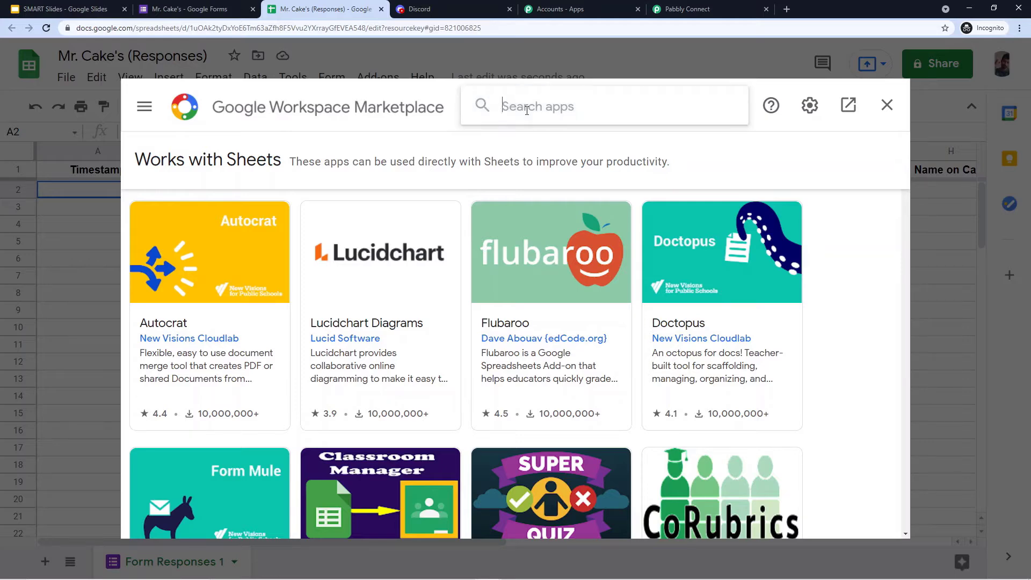
type("Pabbly")
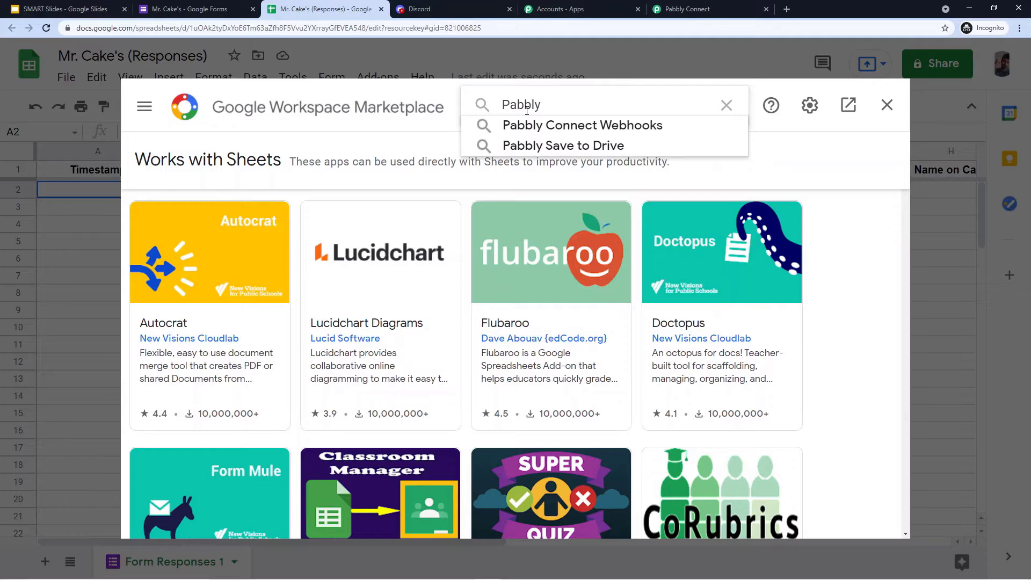
left_click(551, 125)
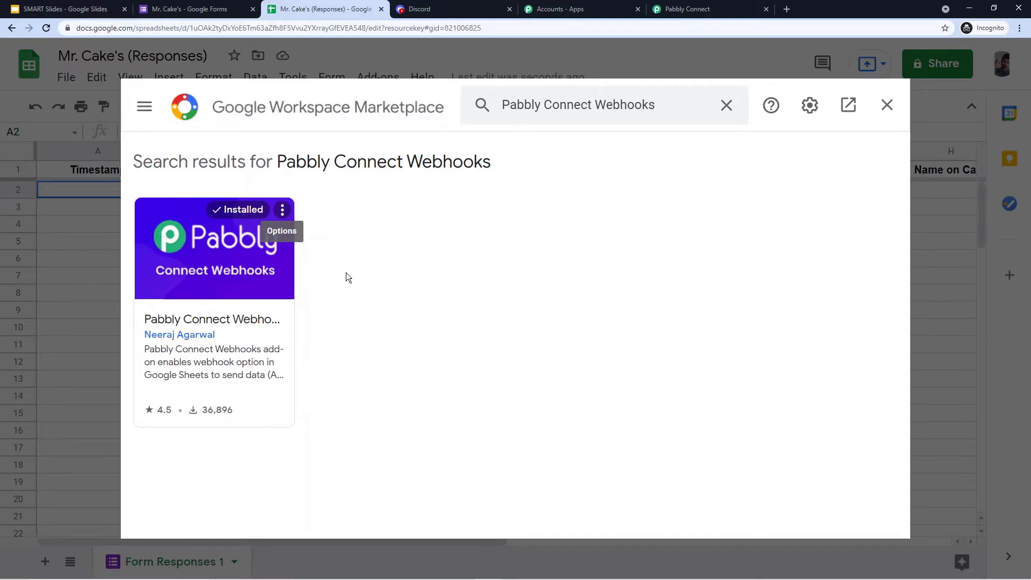
- Reload the sheet, start Pabbly Connect Webhooks Initial Setup, then view the workflow's webhook URL
left_click(887, 104)
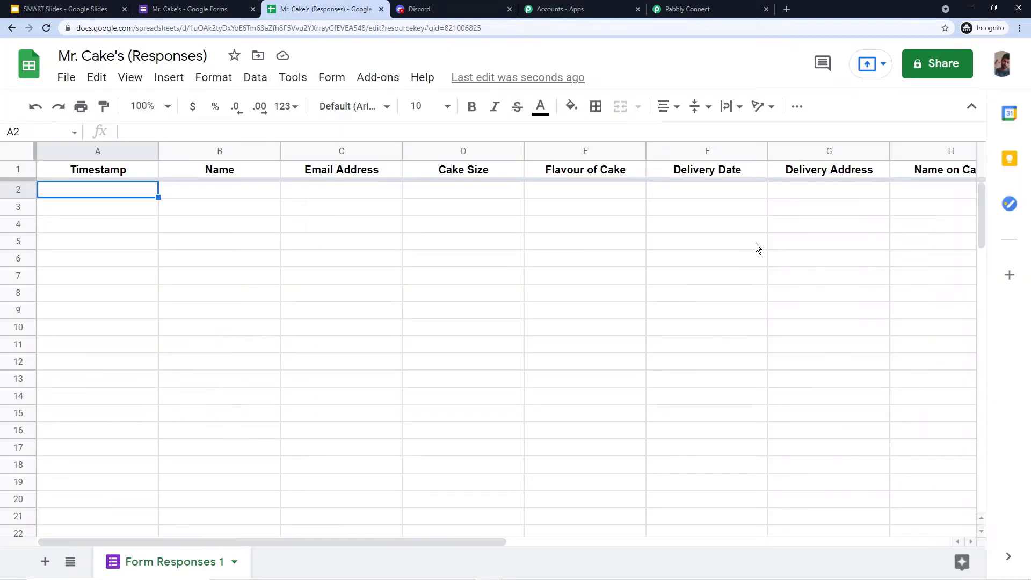
left_click(46, 28)
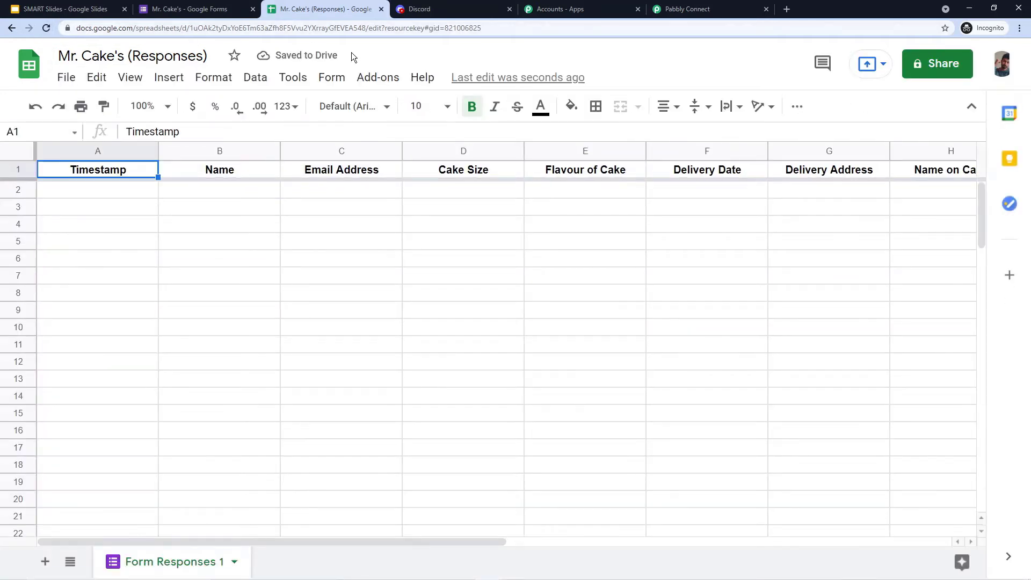
left_click(378, 77)
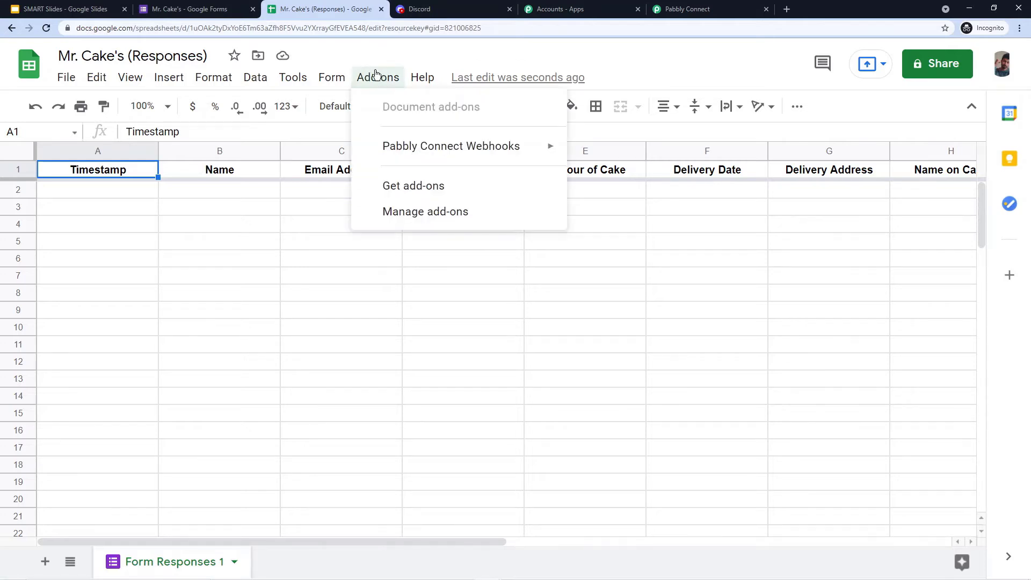
mouse_move(423, 158)
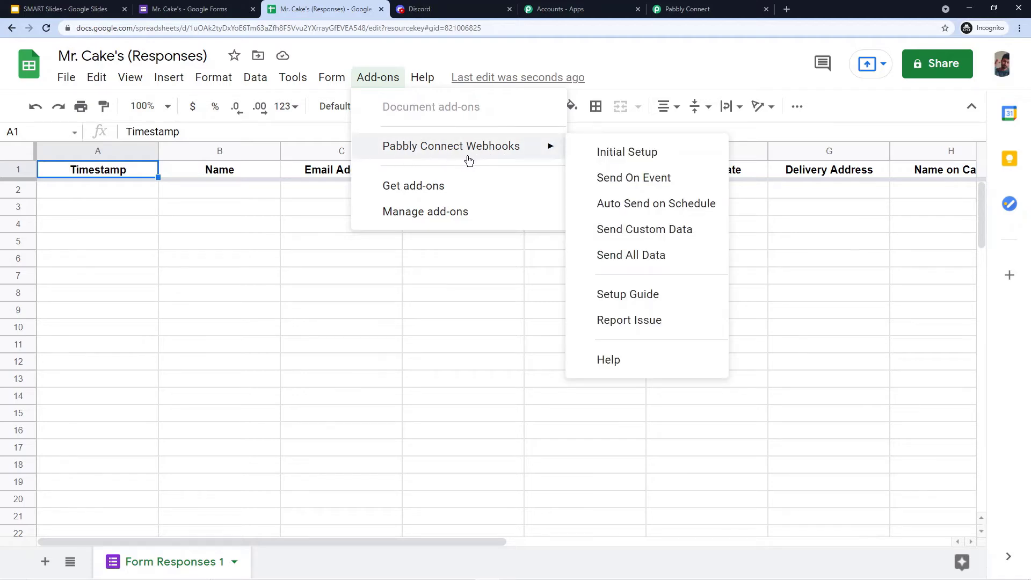
left_click(675, 153)
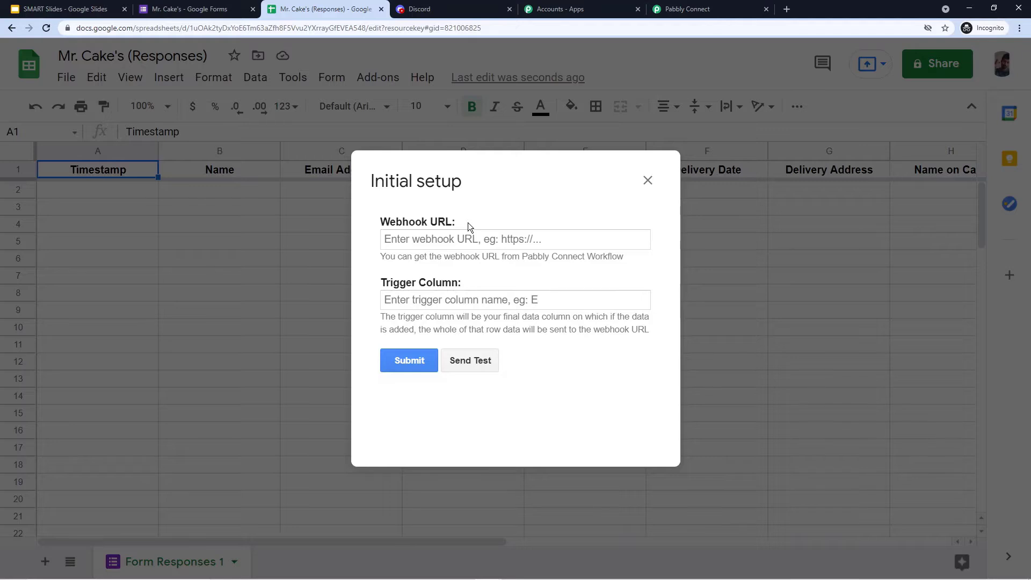
left_click(709, 9)
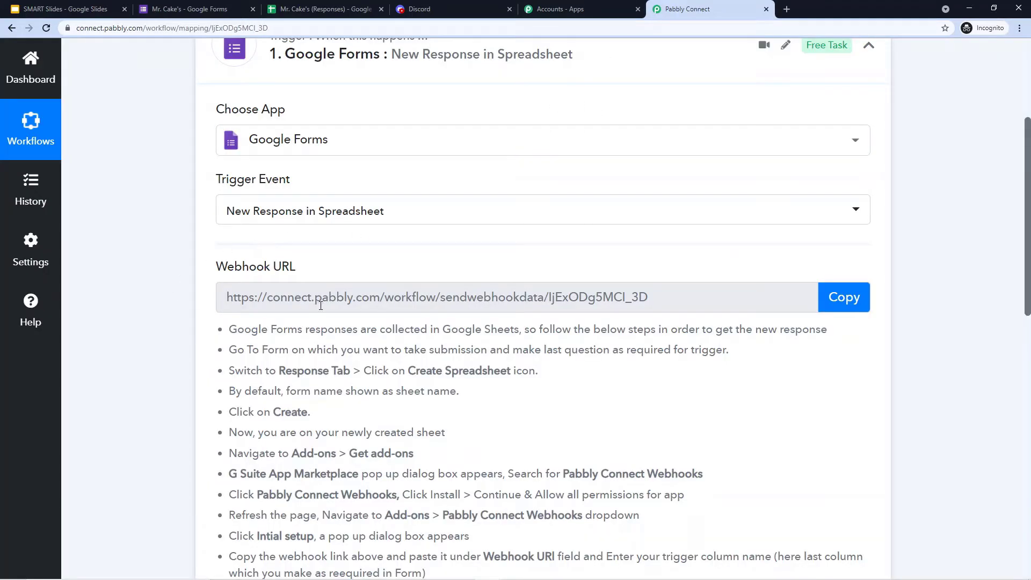
- Paste the Pabbly workflow's webhook URL into the add-on's Webhook URL field
left_click(841, 299)
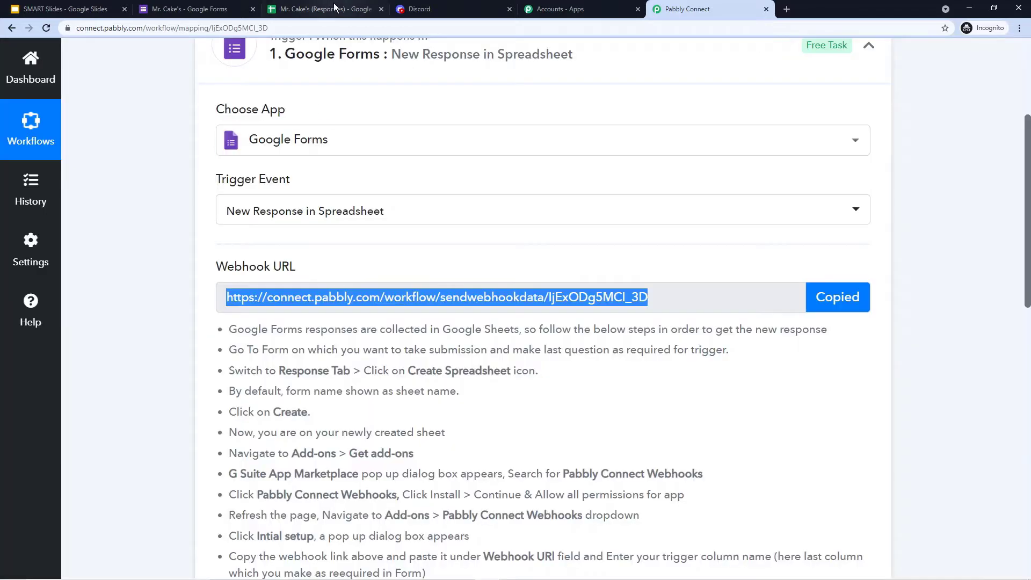
left_click(325, 9)
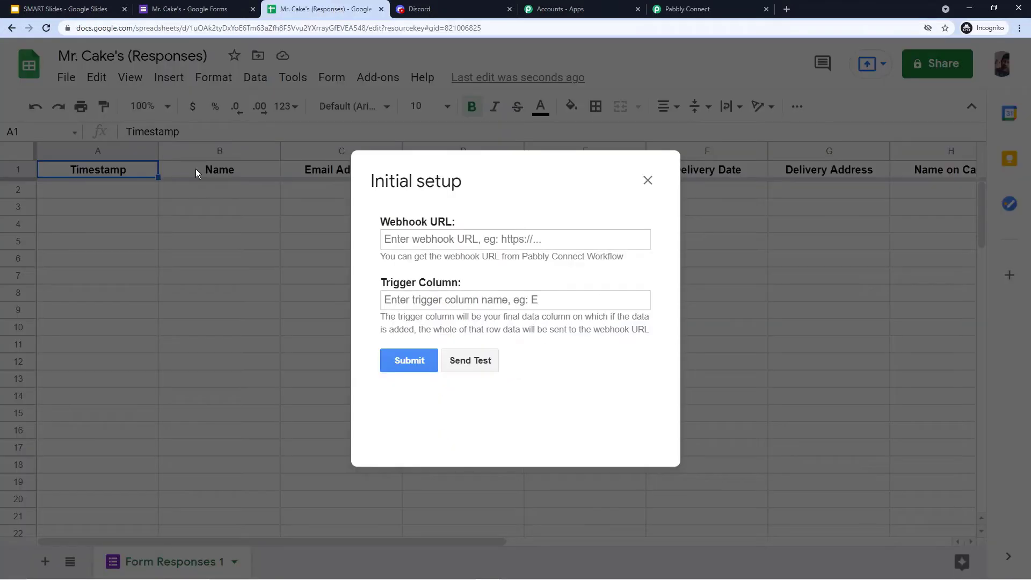
left_click(414, 238)
right_click(410, 235)
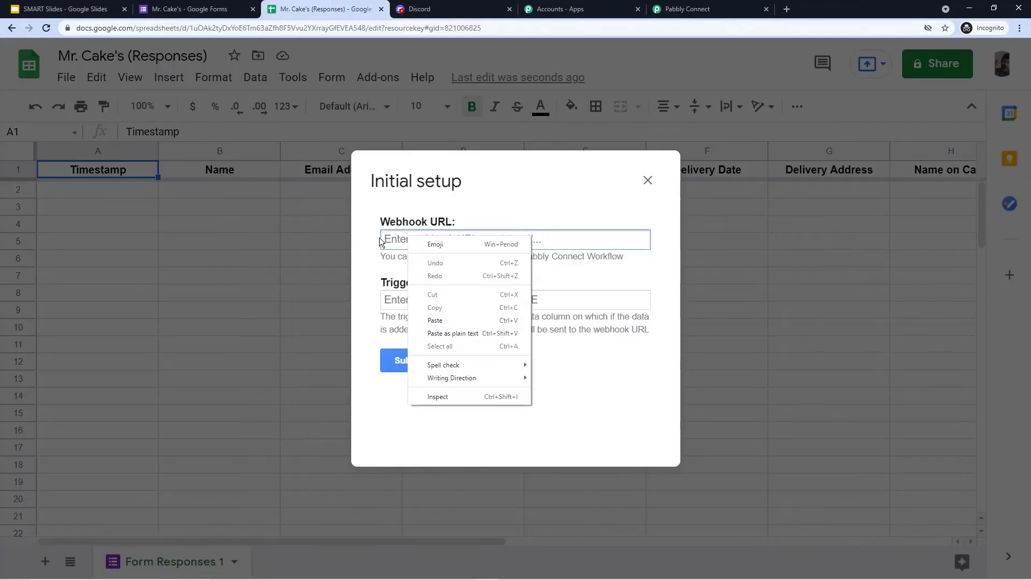
left_click(452, 322)
left_click(476, 199)
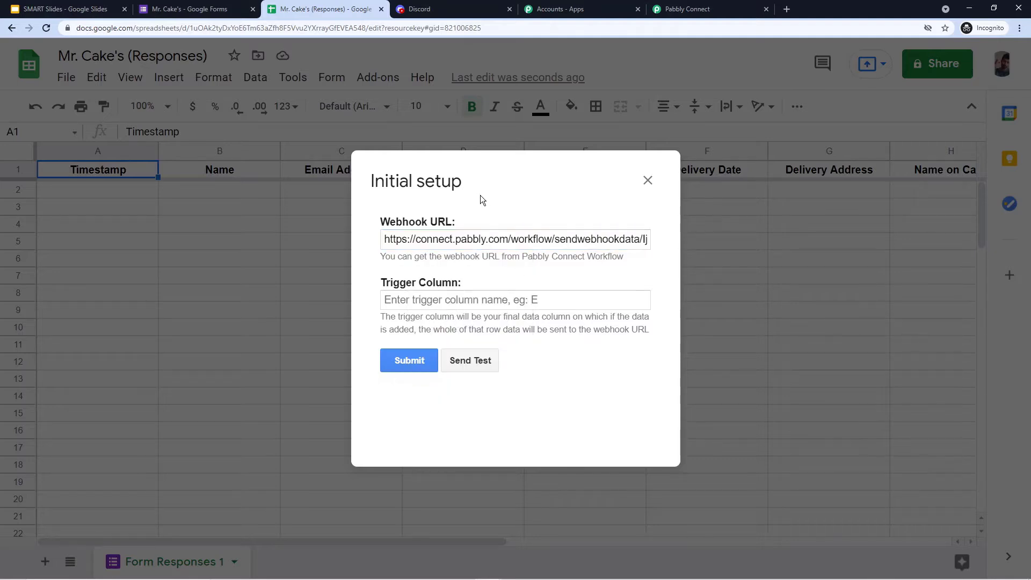
left_click_drag(497, 182, 430, 251)
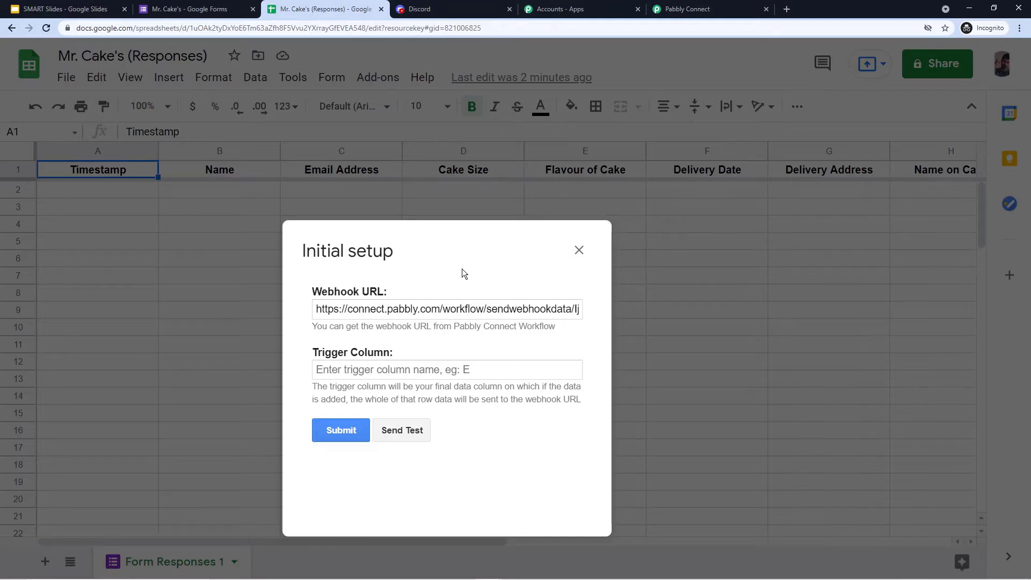
- Enter I as the trigger column and submit the webhook setup
left_click(395, 392)
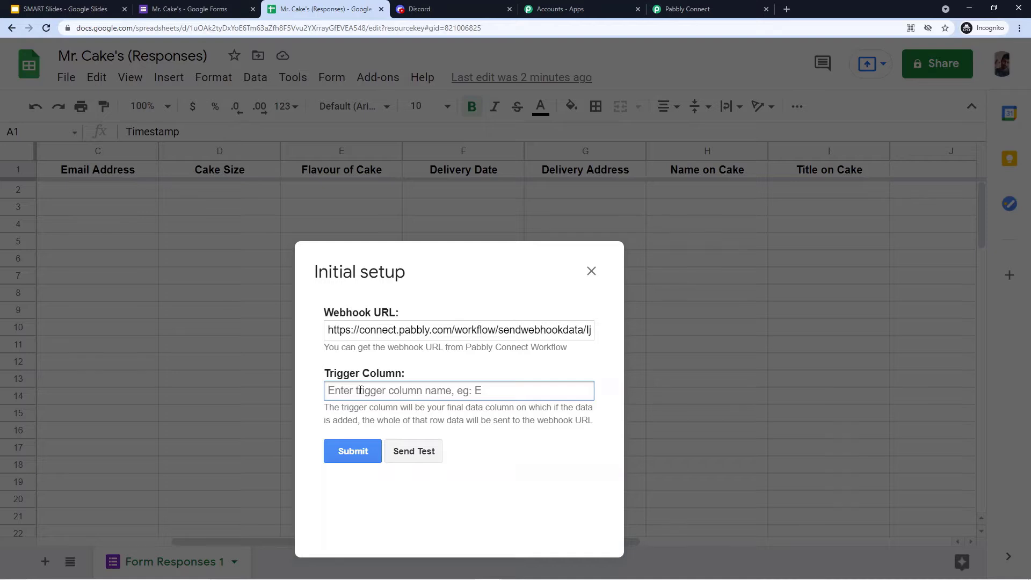
type("I")
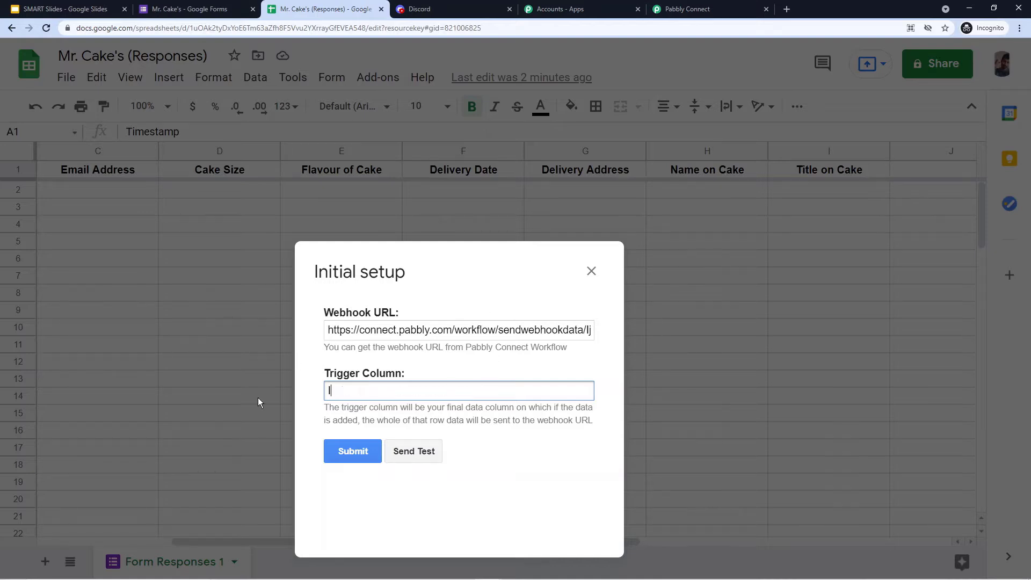
left_click(351, 448)
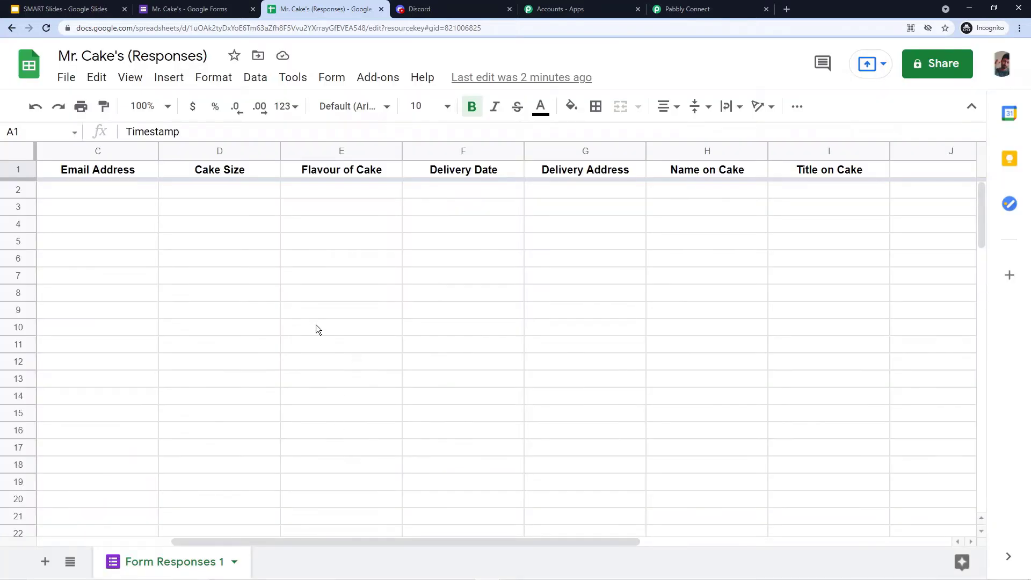
- Enable Send On Event for the Pabbly Connect Webhooks add-on and confirm it is checked
left_click(385, 79)
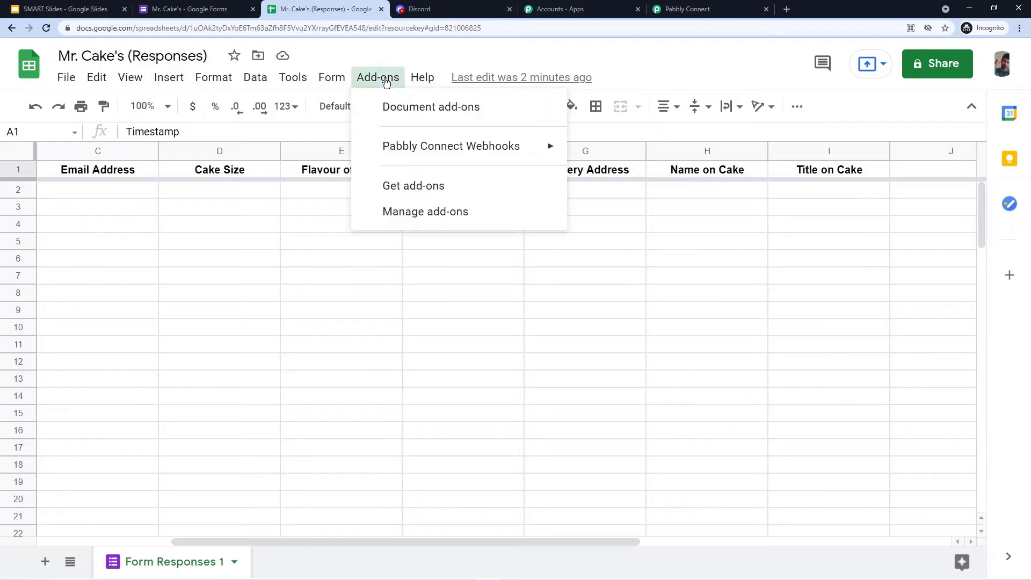
mouse_move(385, 157)
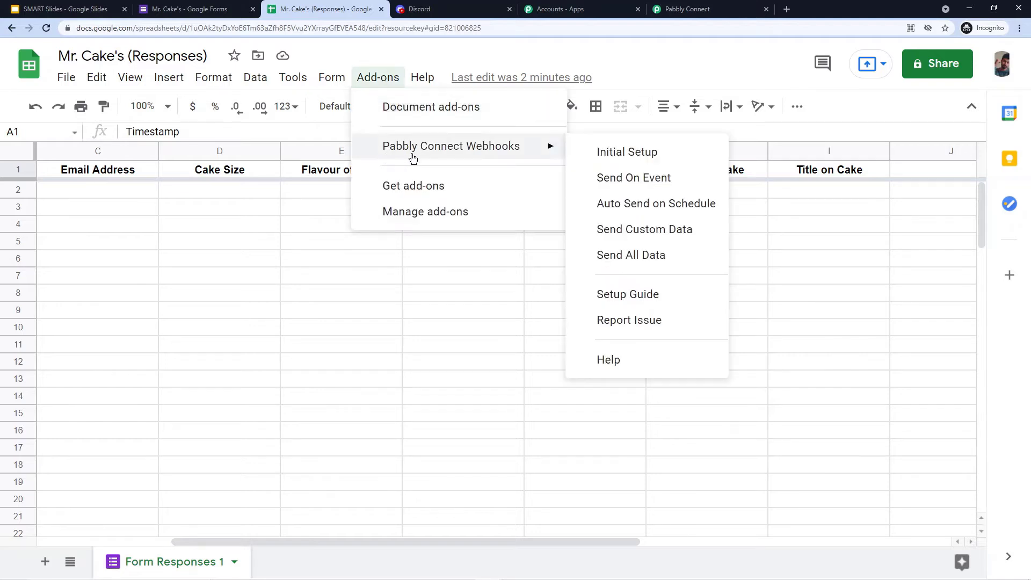
left_click(601, 186)
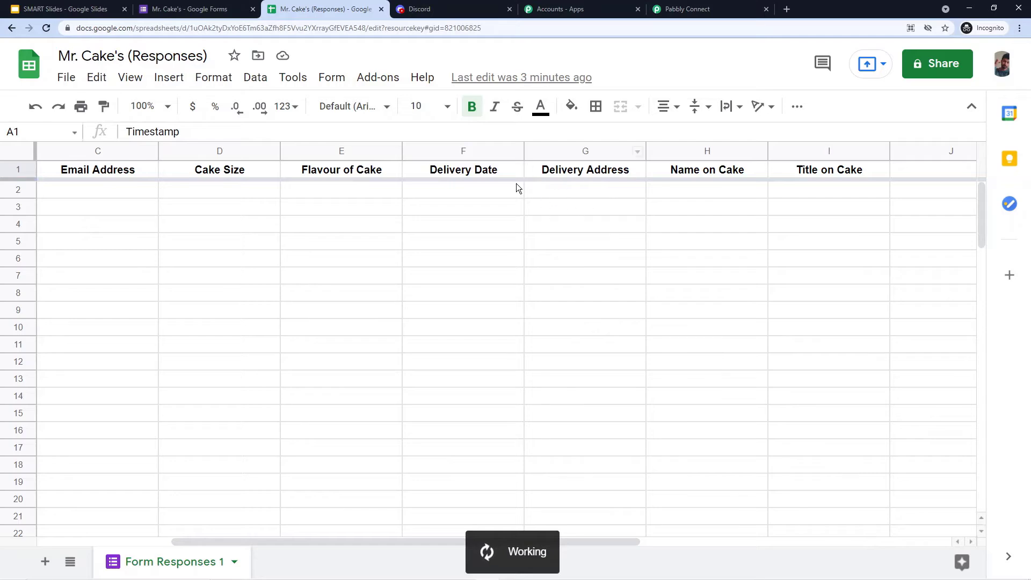
left_click(379, 79)
mouse_move(426, 158)
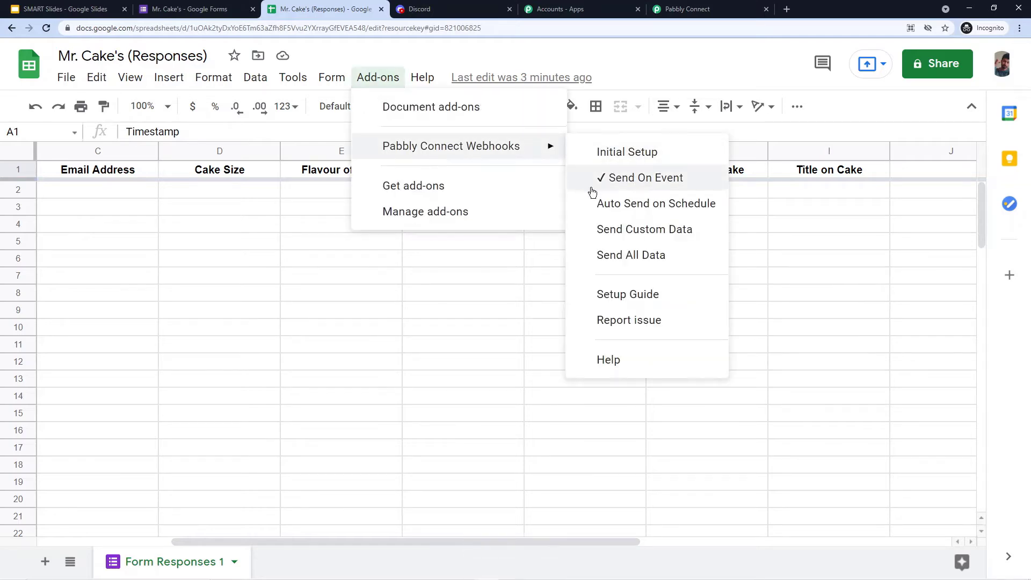
left_click(765, 211)
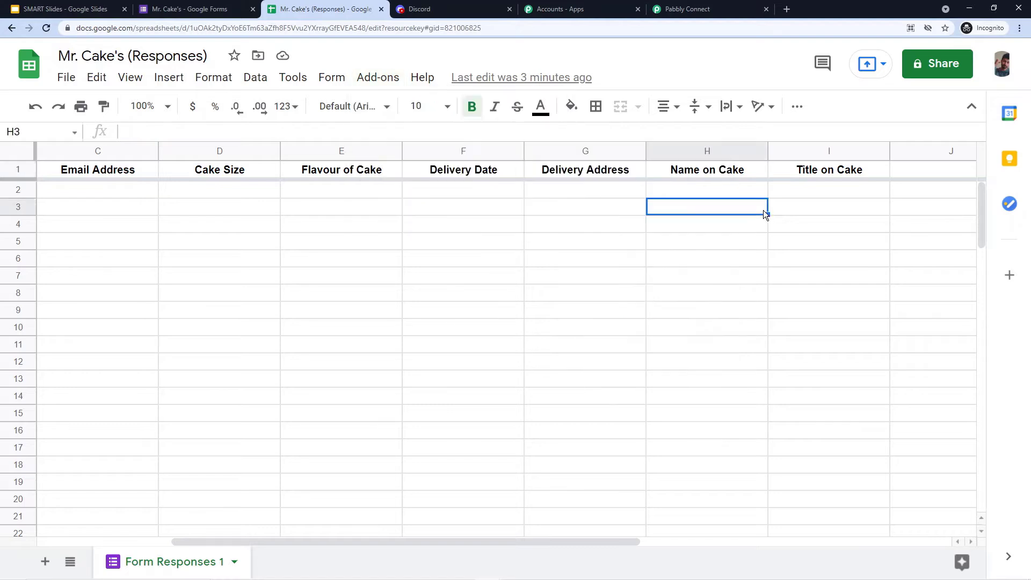
left_click(91, 207)
left_click(91, 194)
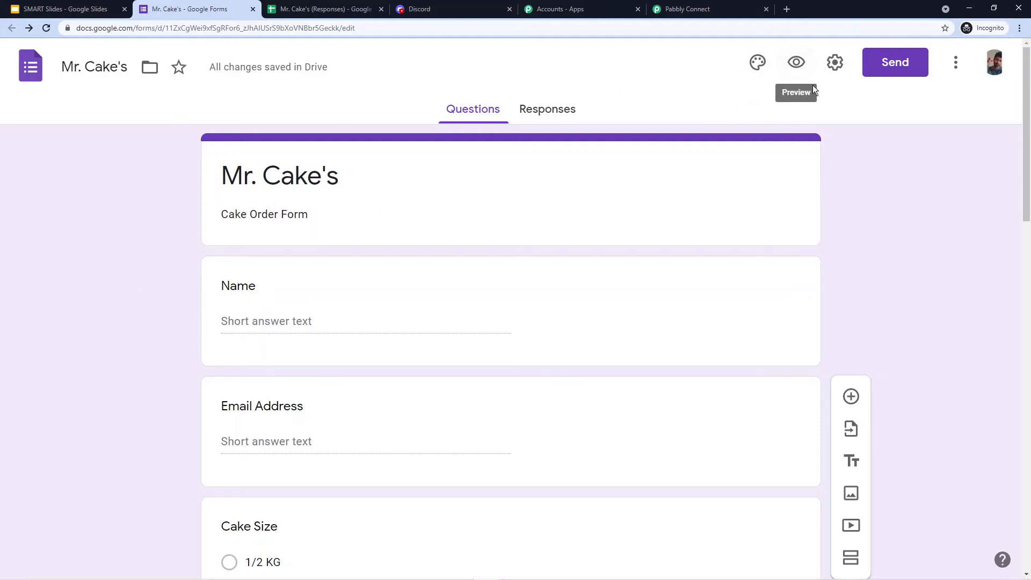
- In the form preview, fill in the Name and Email Address for a test order
left_click(797, 62)
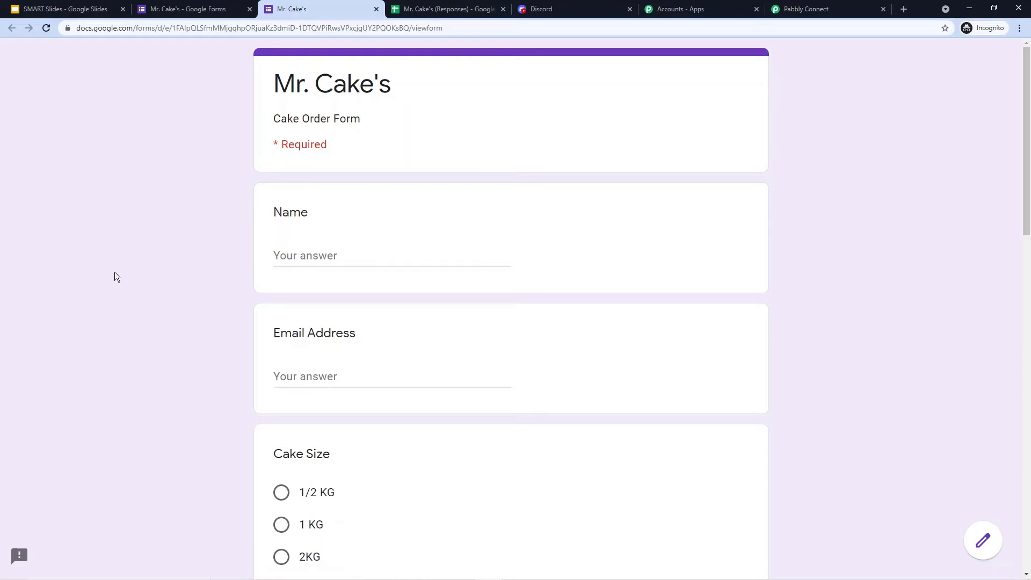
left_click(308, 258)
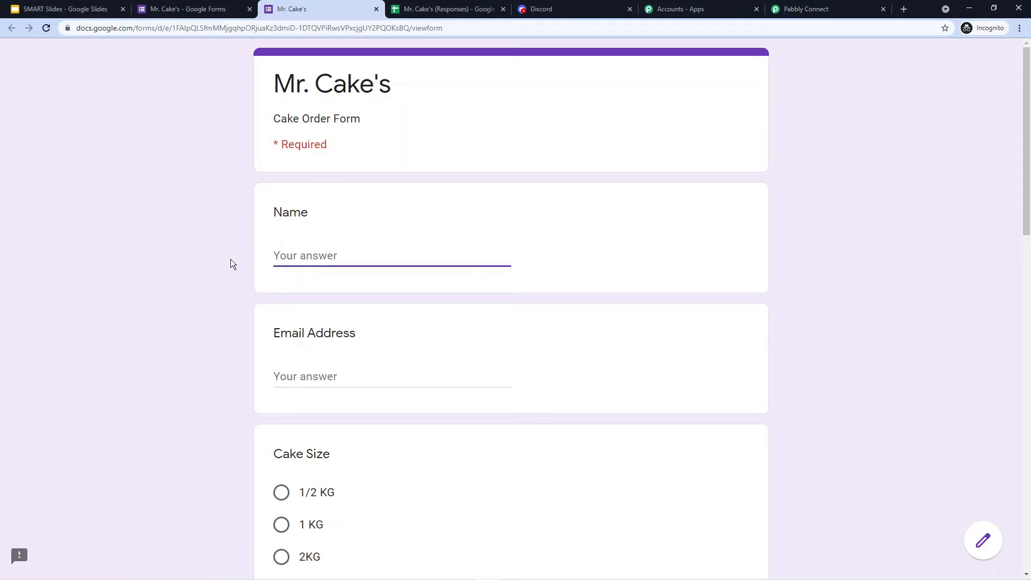
type("Aakash")
key("Tab")
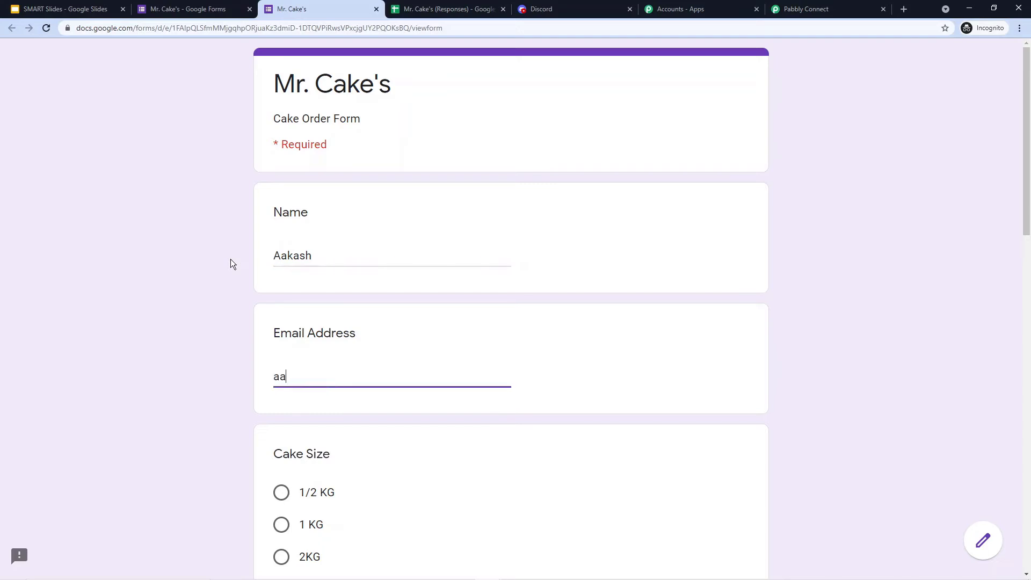
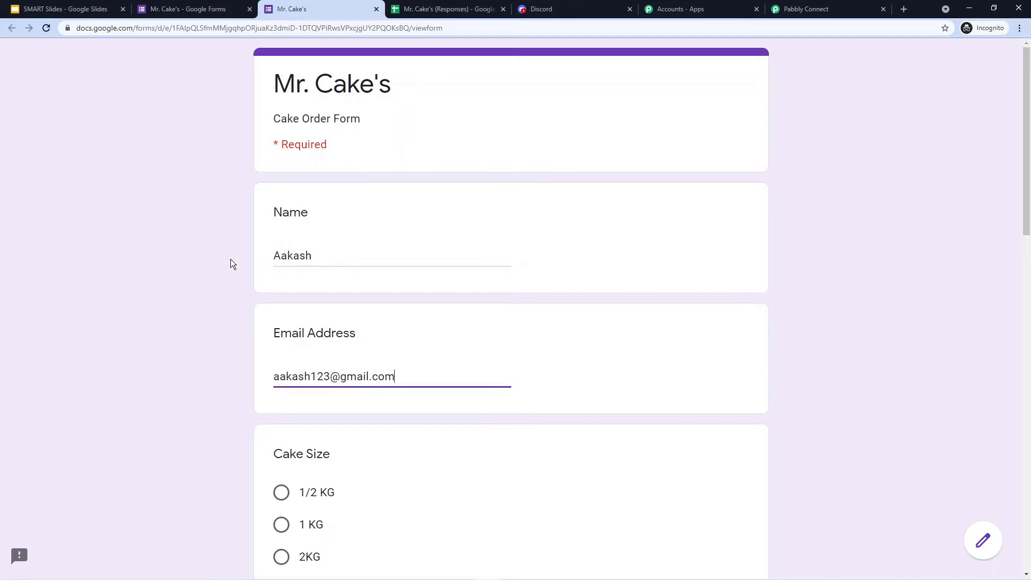
- Choose 1/2 KG and Choco-Chip, set delivery date 12-08-2021, and enter a delivery address
scroll(176, 231, "down", 4)
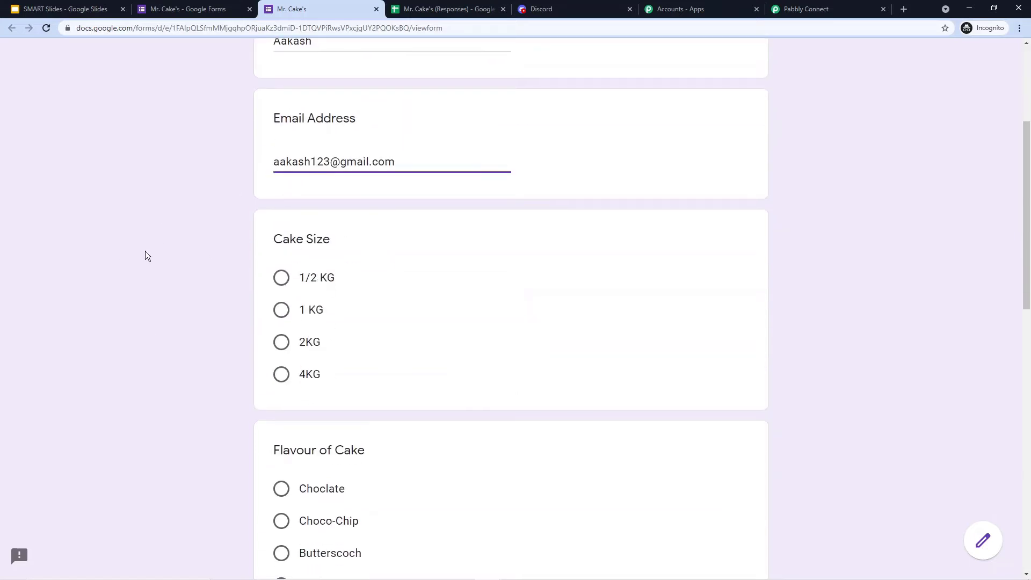
left_click(281, 279)
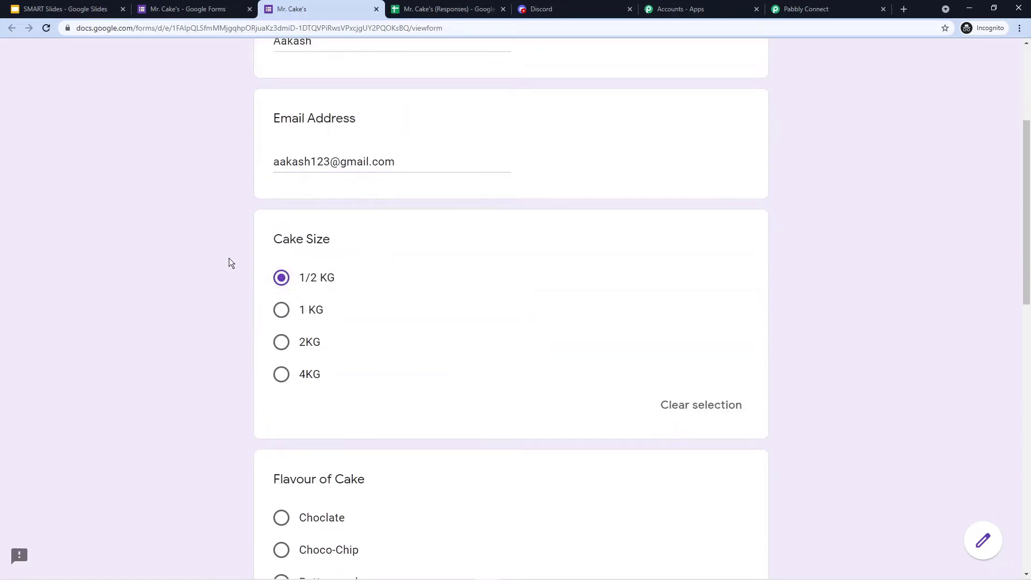
scroll(188, 258, "down", 4)
left_click(281, 335)
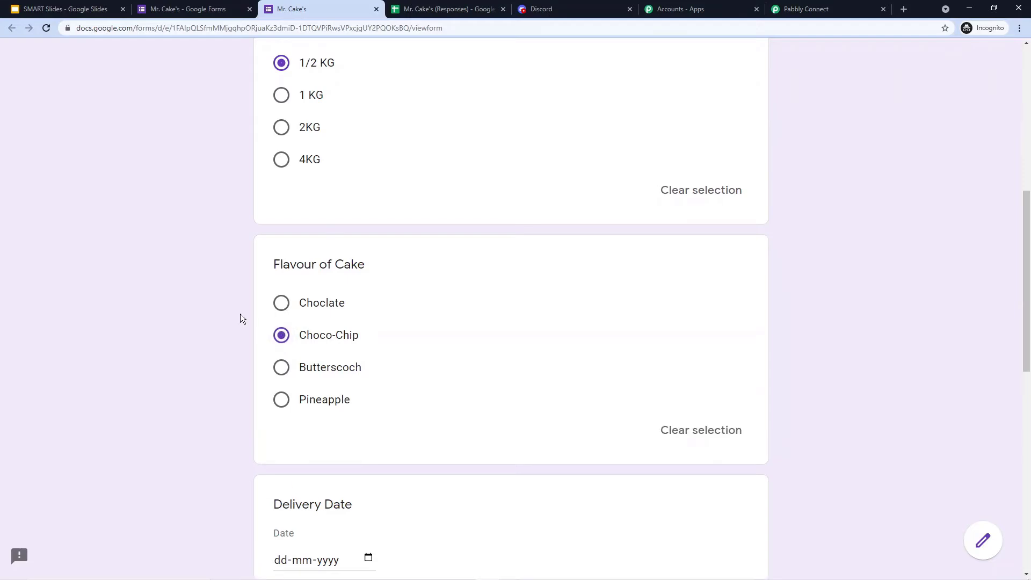
scroll(237, 322, "down", 4)
left_click(289, 347)
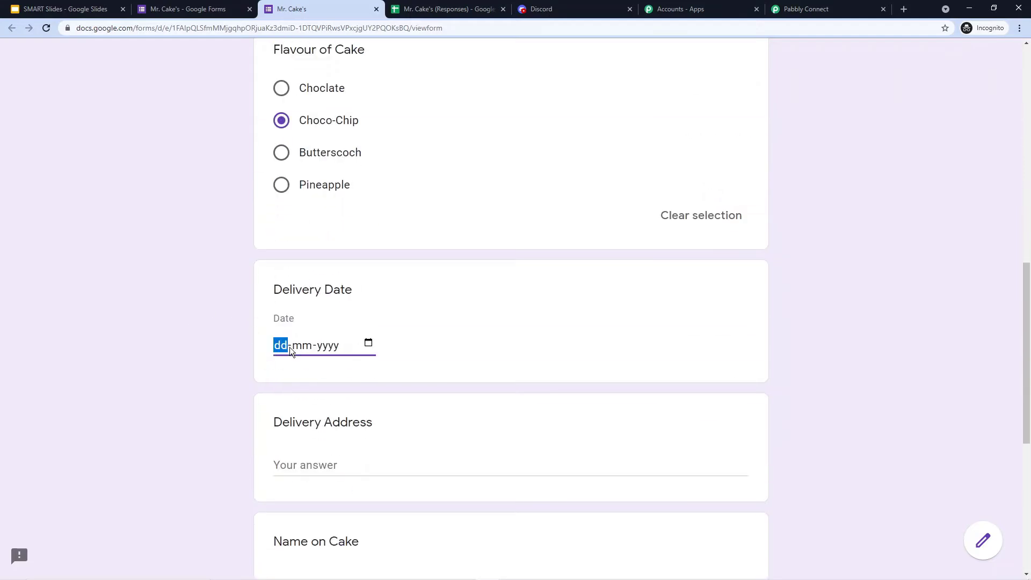
type("12082021")
scroll(242, 309, "down", 2)
left_click(302, 358)
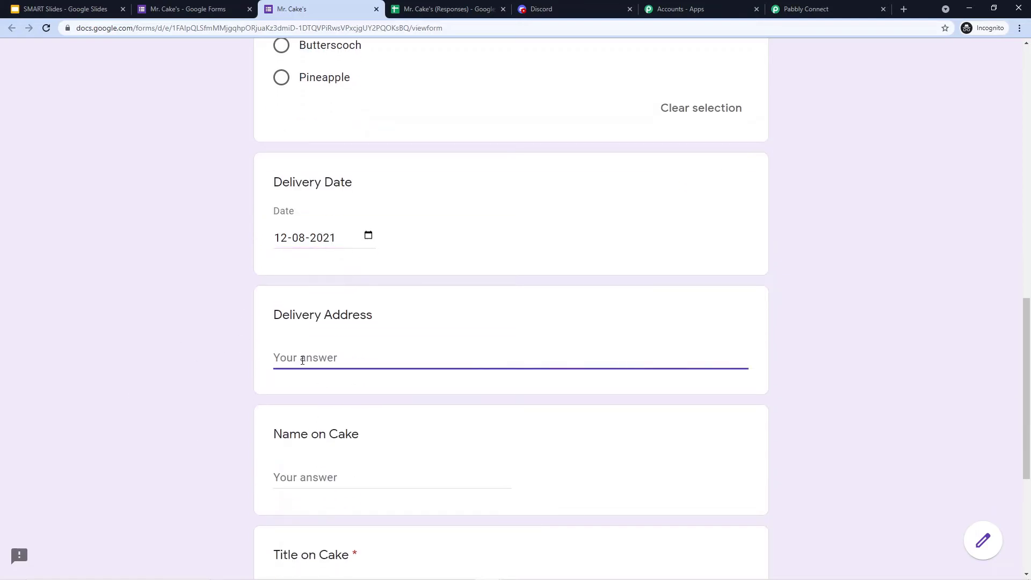
type("10 No. Market, Bhopal")
- Enter the name on the cake, choose Happy Birthday, and submit the order
scroll(218, 225, "down", 4)
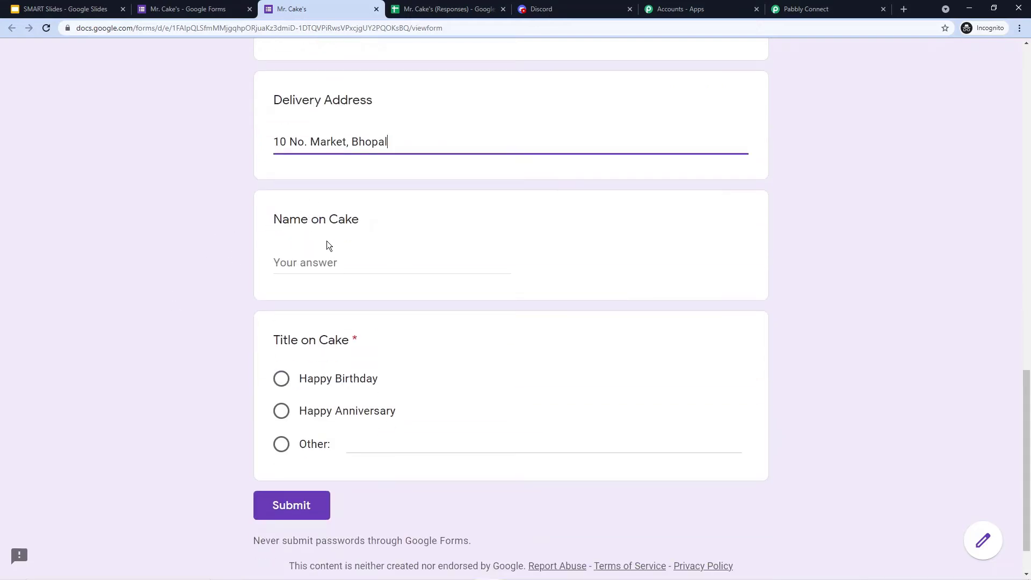
left_click(321, 263)
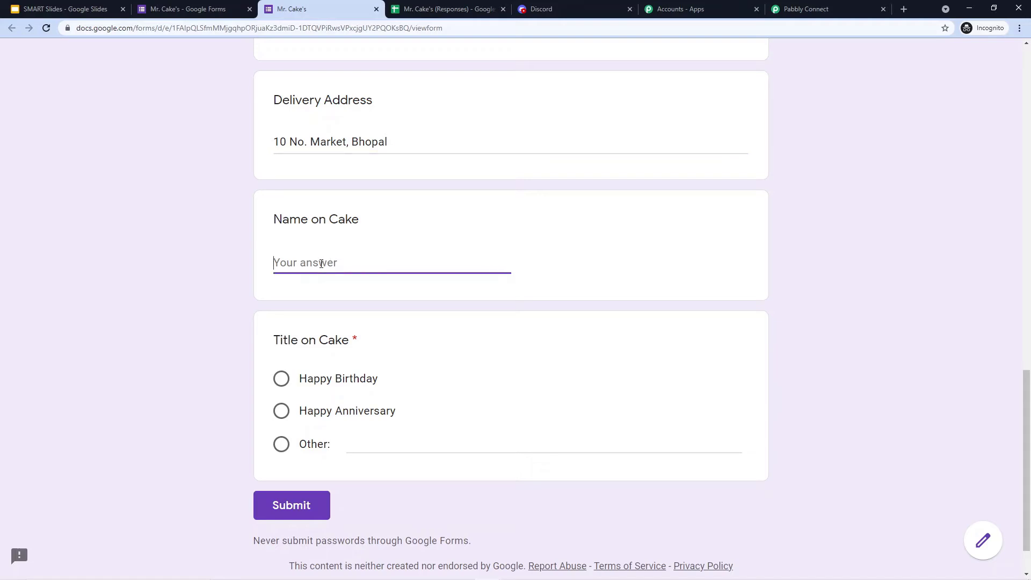
type("Varun")
left_click(281, 378)
scroll(214, 398, "up", 20)
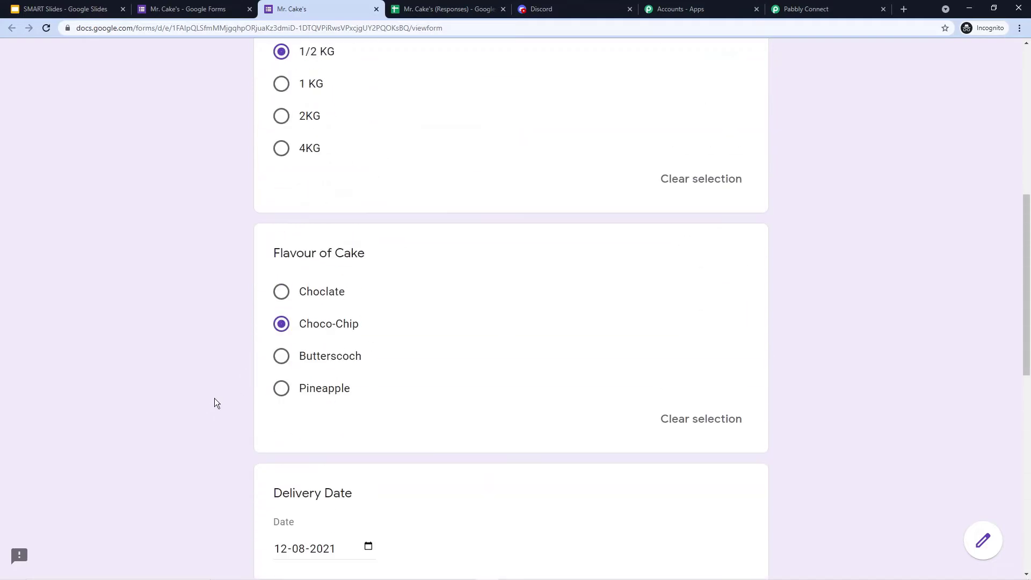
scroll(204, 288, "down", 12)
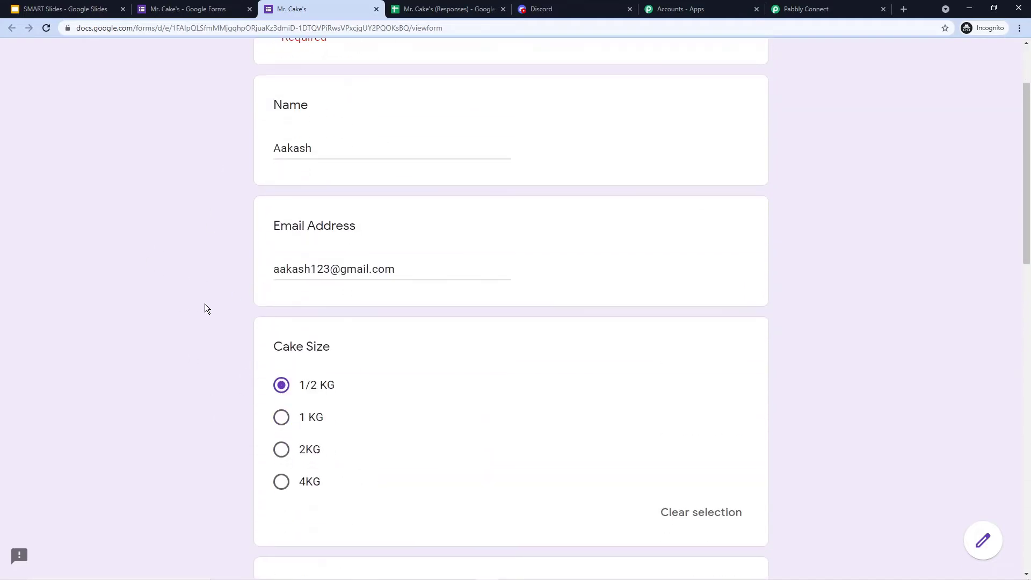
scroll(233, 292, "down", 2)
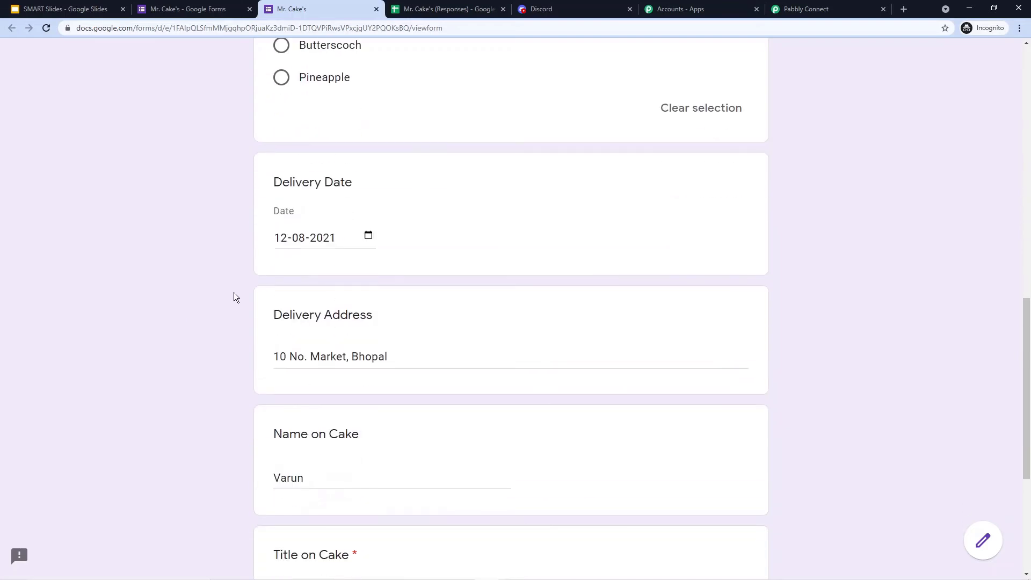
scroll(202, 325, "down", 5)
left_click(298, 450)
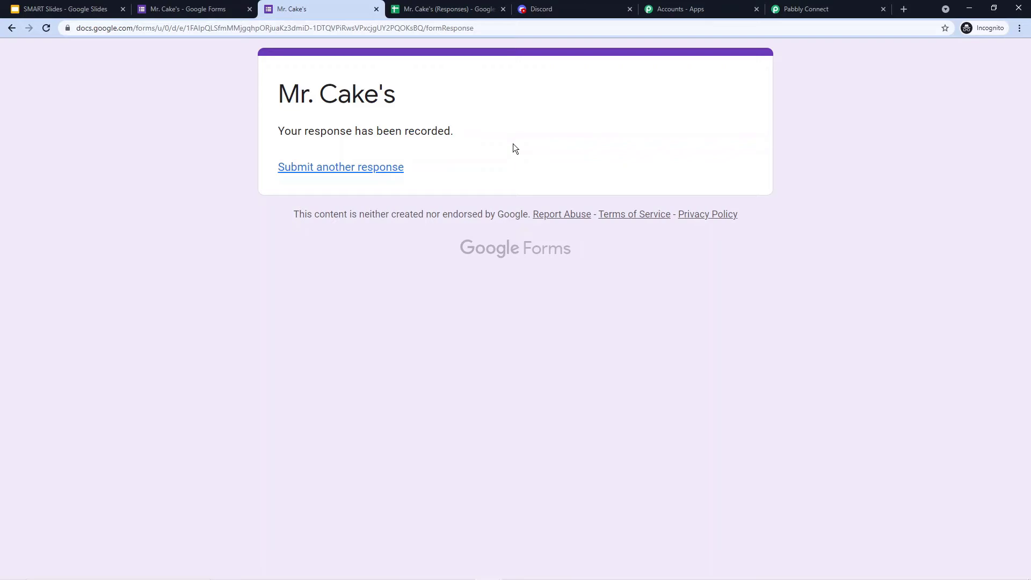
- Review the captured cake order in the trigger's Response Received data in Pabbly Connect
left_click(841, 8)
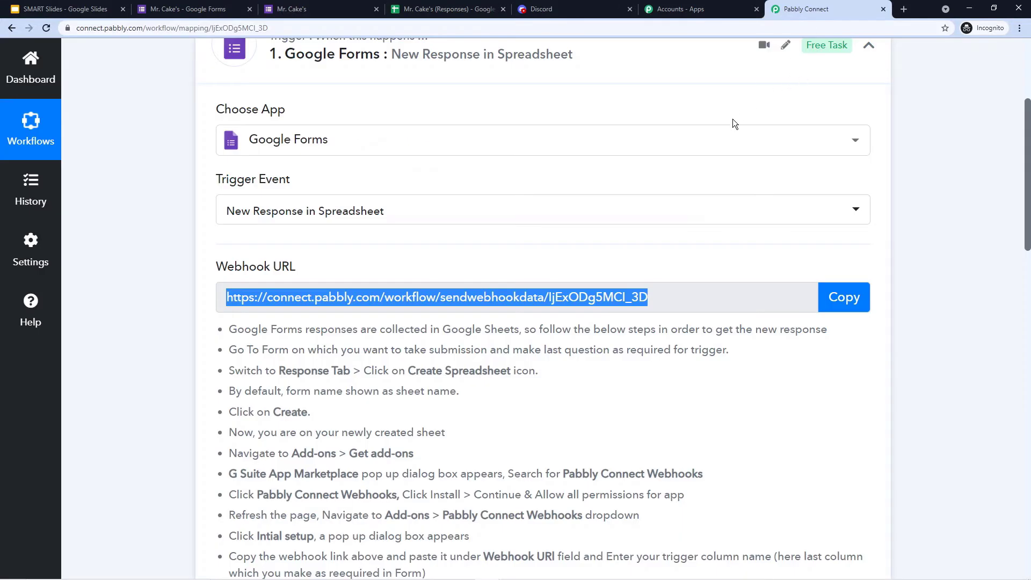
scroll(641, 96, "down", 6)
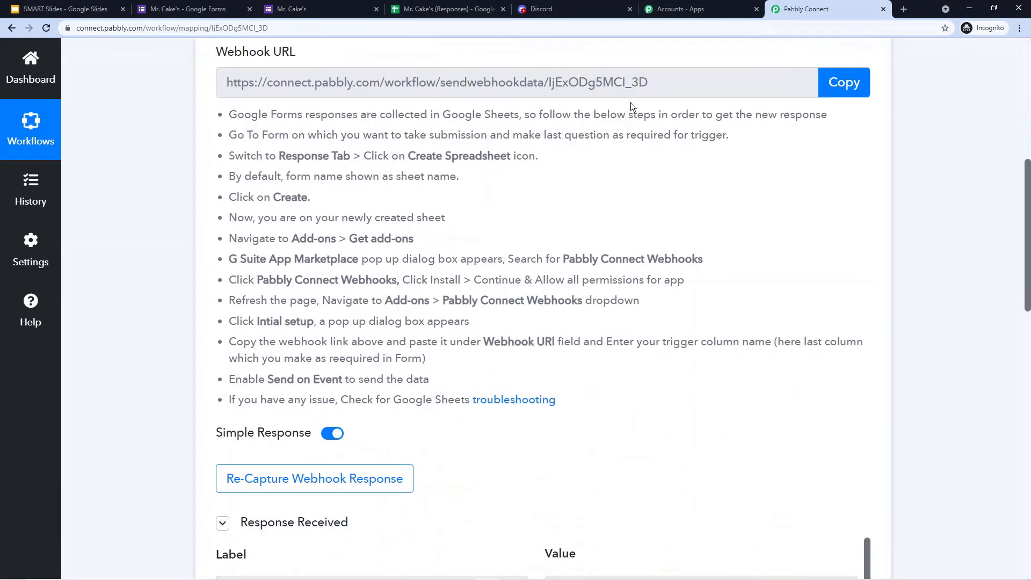
scroll(586, 143, "down", 4)
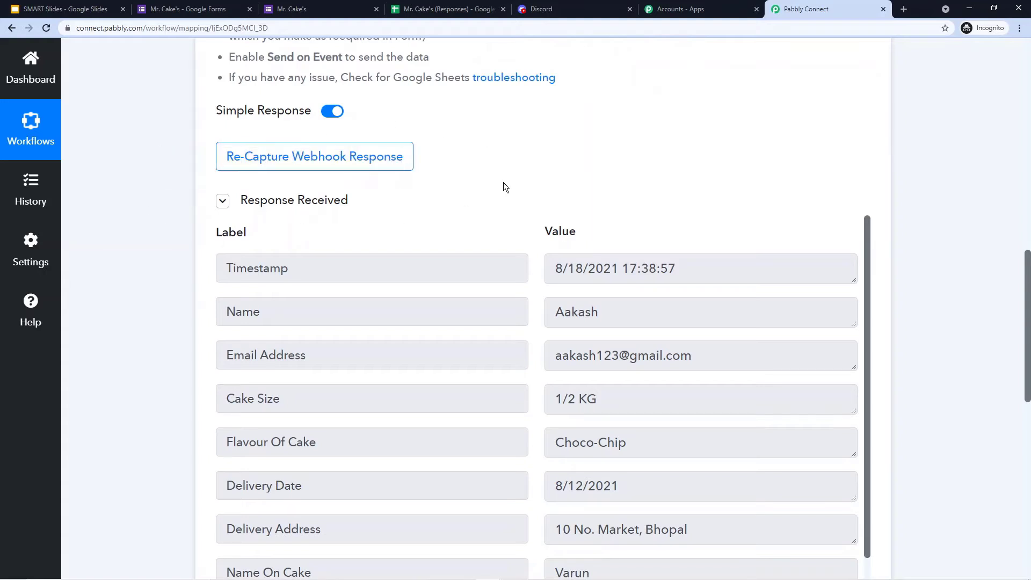
scroll(516, 161, "down", 2)
scroll(524, 193, "down", 2)
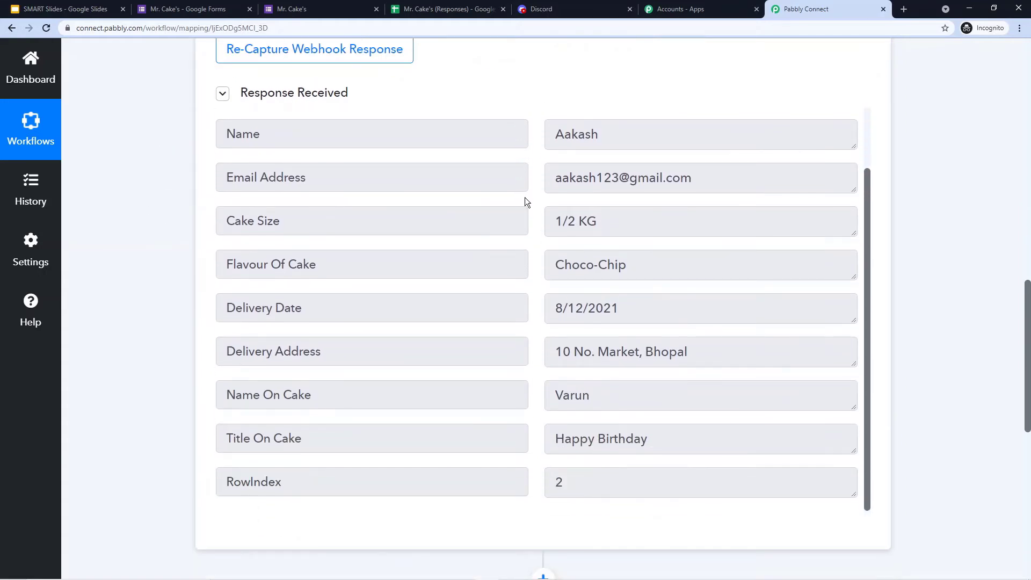
scroll(524, 199, "up", 2)
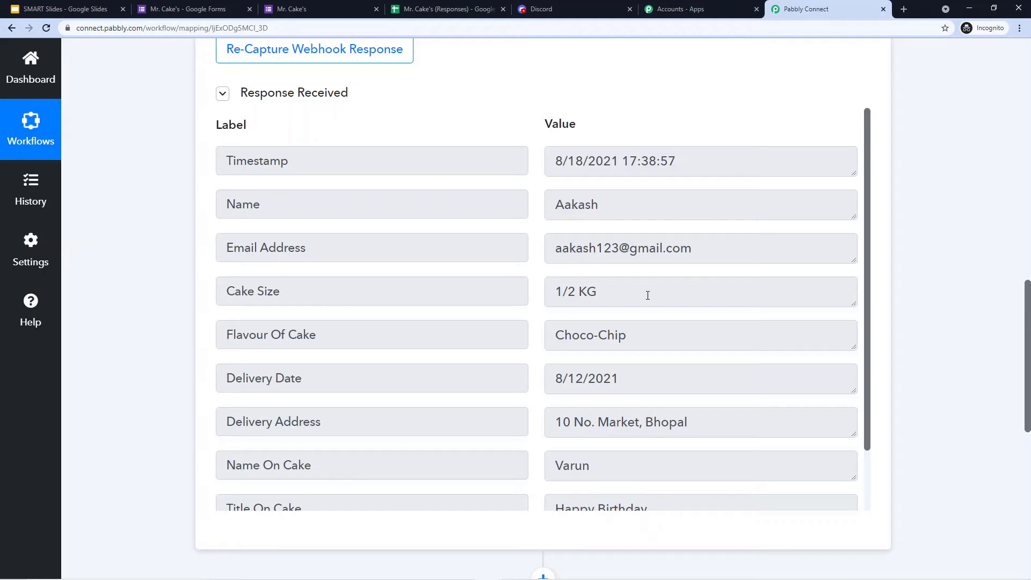
scroll(638, 295, "down", 2)
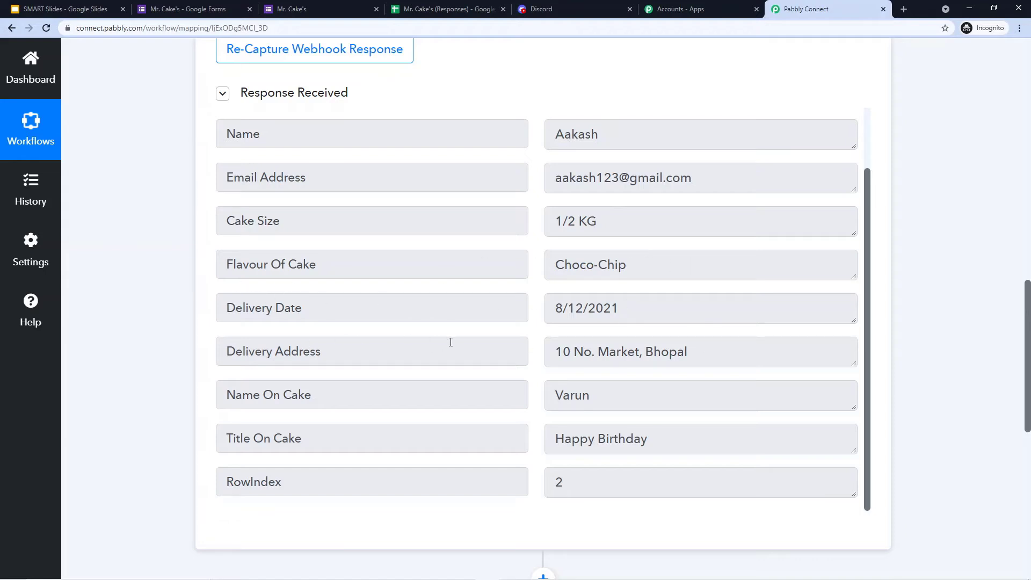
scroll(451, 342, "down", 2)
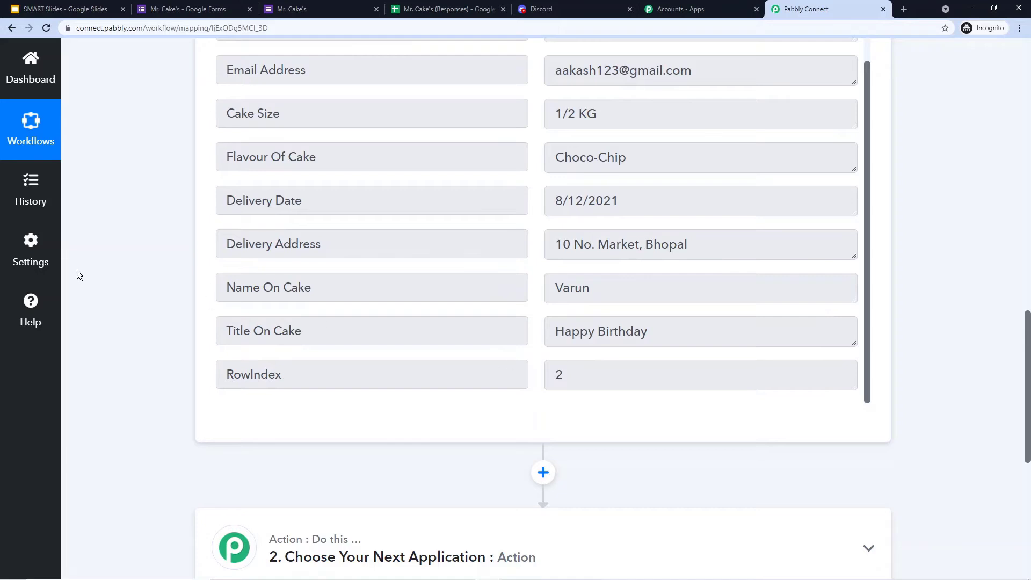
scroll(177, 248, "up", 4)
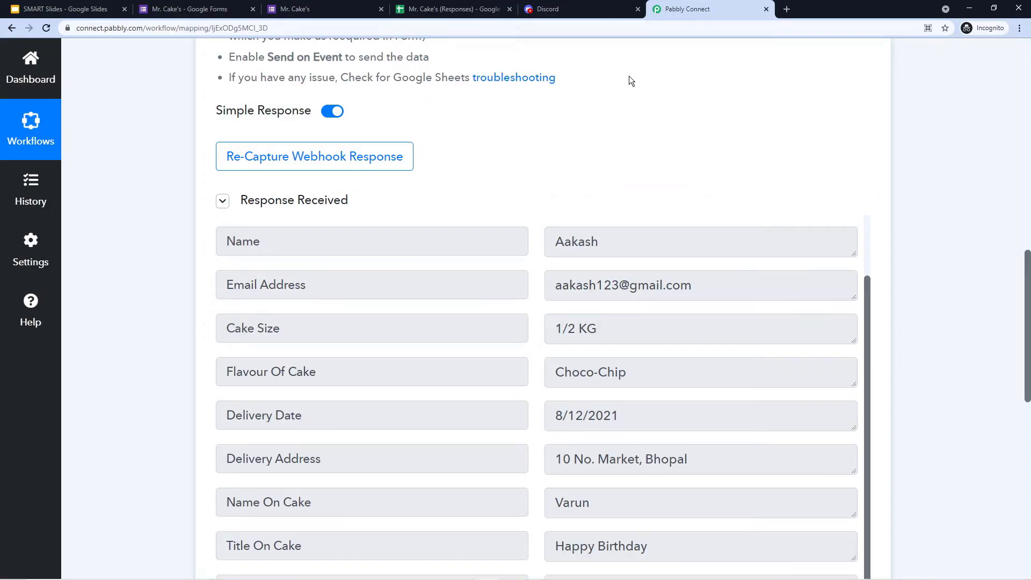
- Expand the '2. Choose Your Next Application' action step to pick an app
scroll(568, 79, "down", 10)
scroll(489, 162, "down", 1)
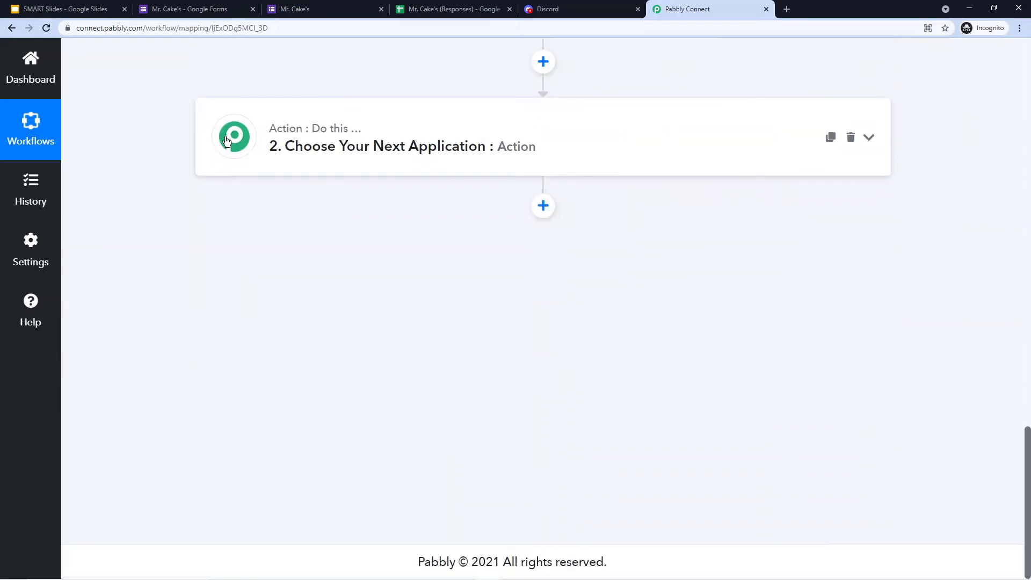
left_click(360, 148)
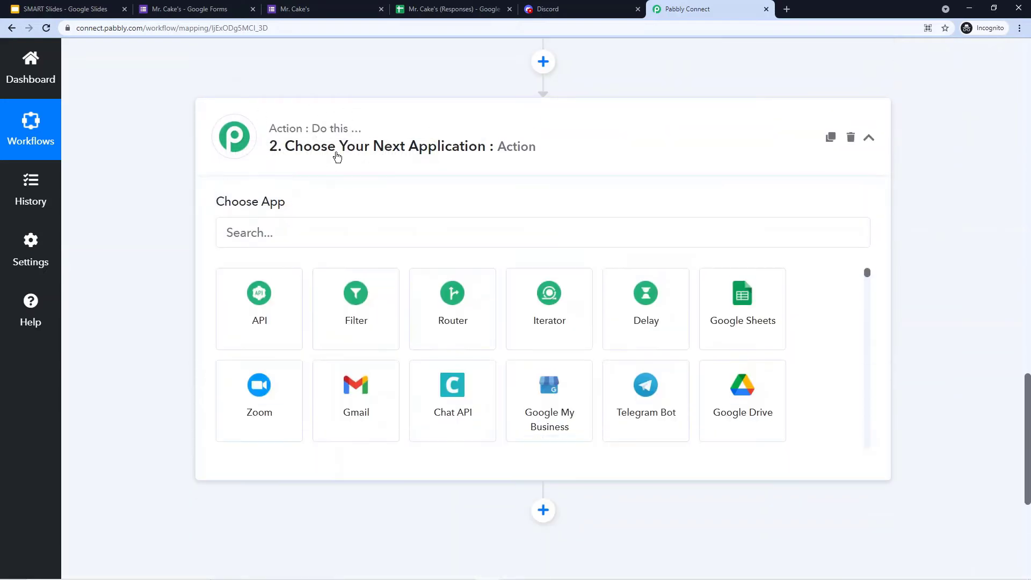
left_click(297, 232)
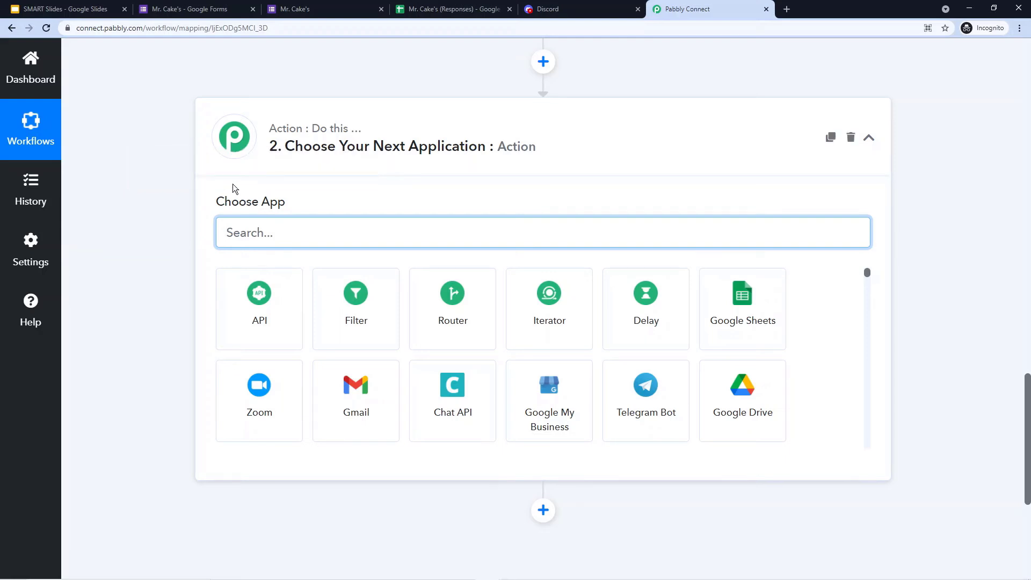
- Set the action to Discord's Send Channel Message and connect it, revealing empty Webhook URL and Message fields
type("D")
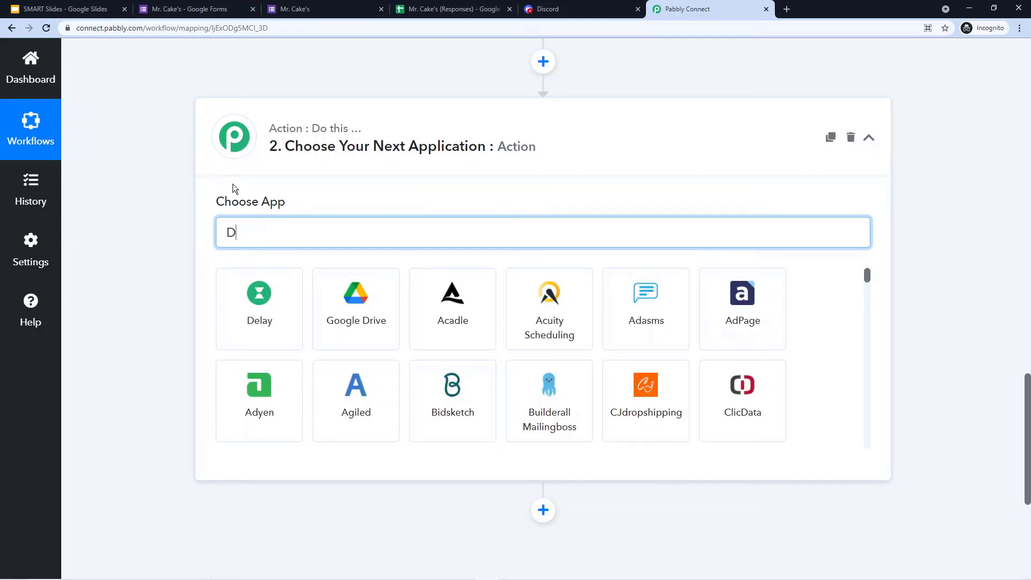
type("iscord")
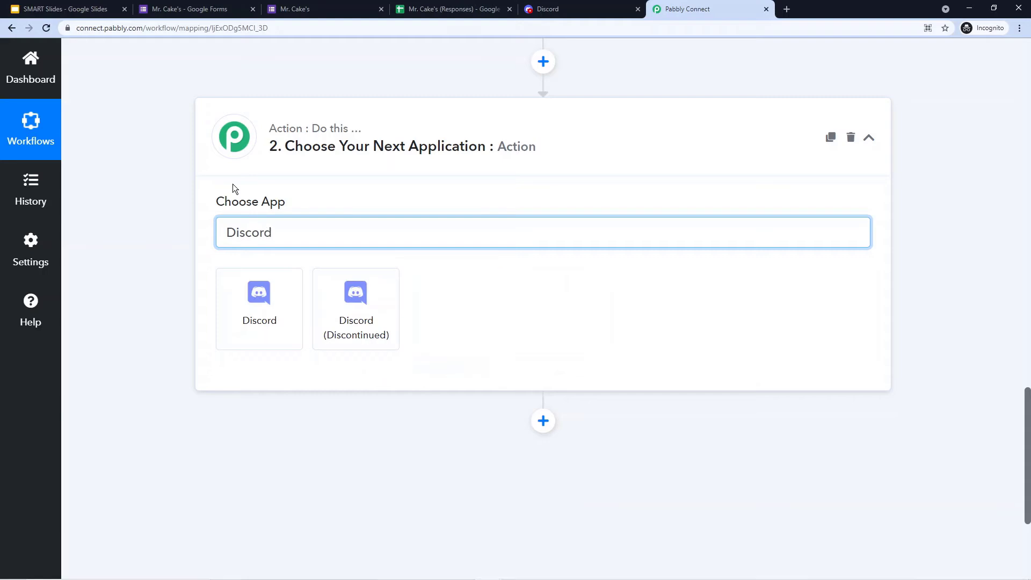
left_click(260, 321)
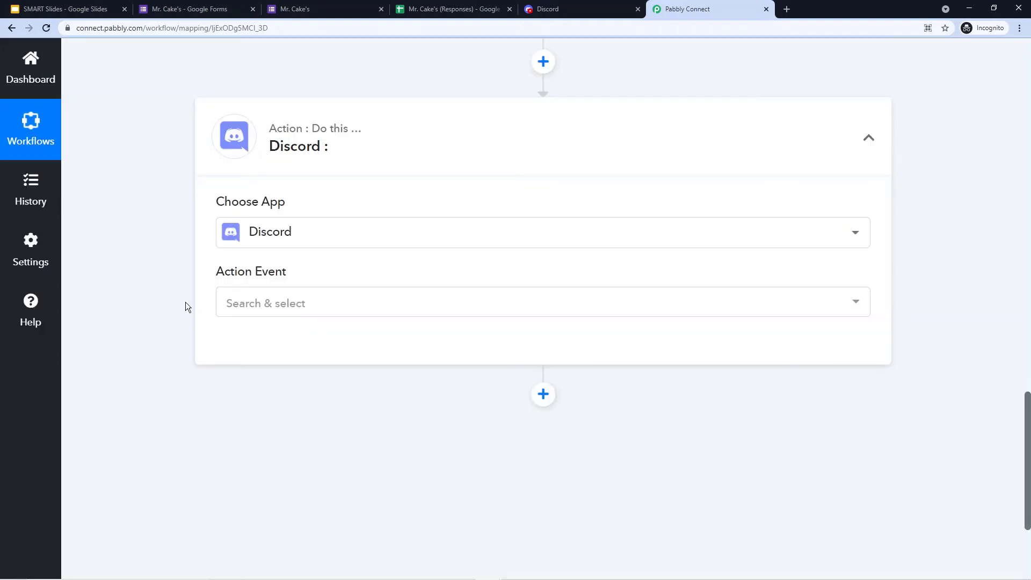
left_click(332, 302)
left_click(299, 375)
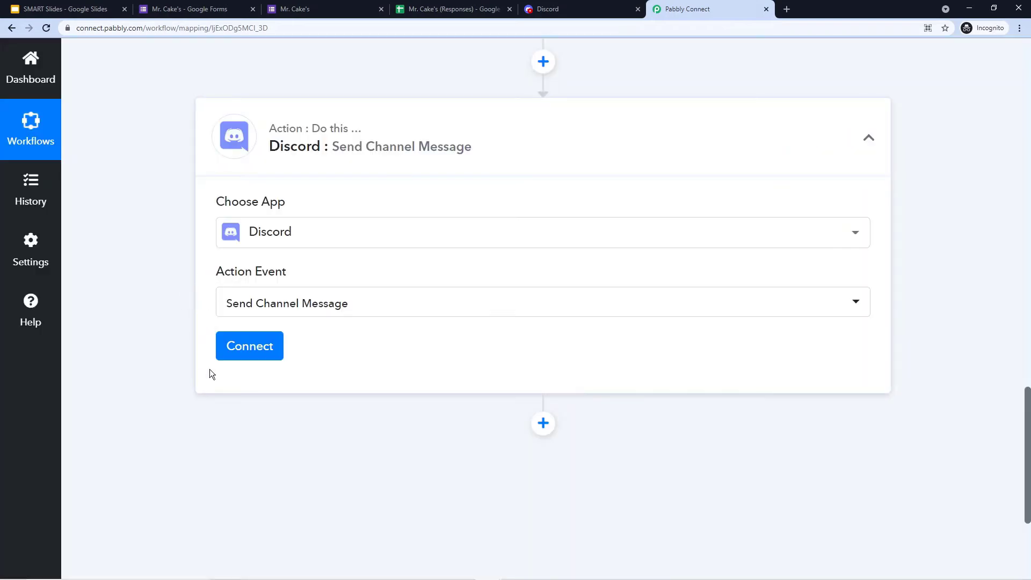
left_click(253, 345)
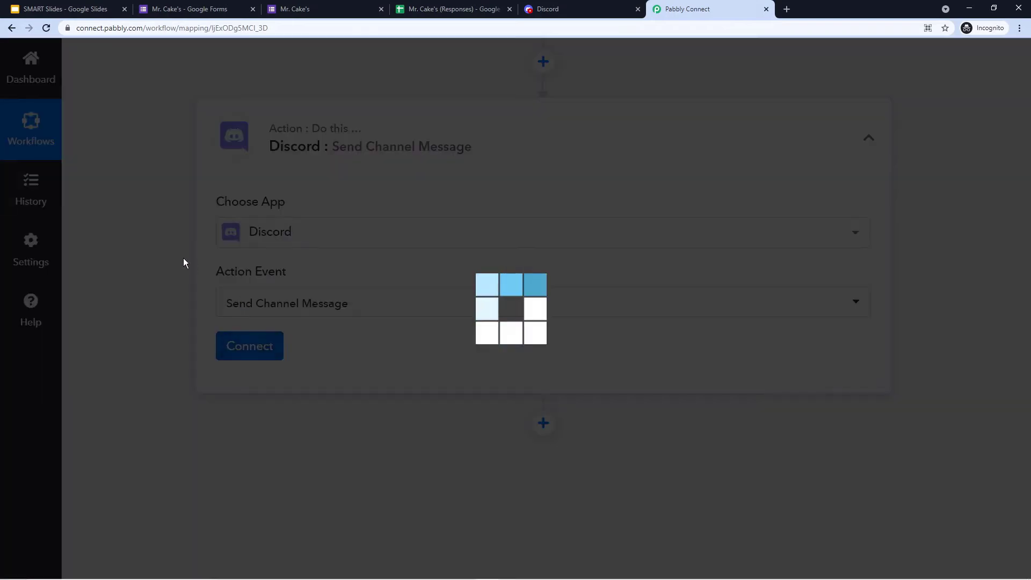
scroll(181, 229, "down", 6)
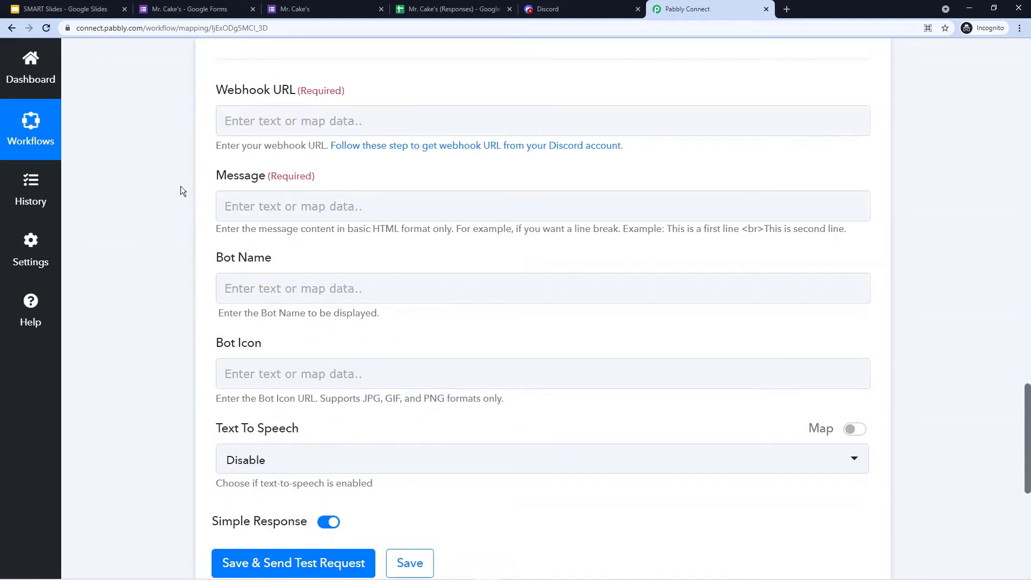
scroll(186, 204, "up", 2)
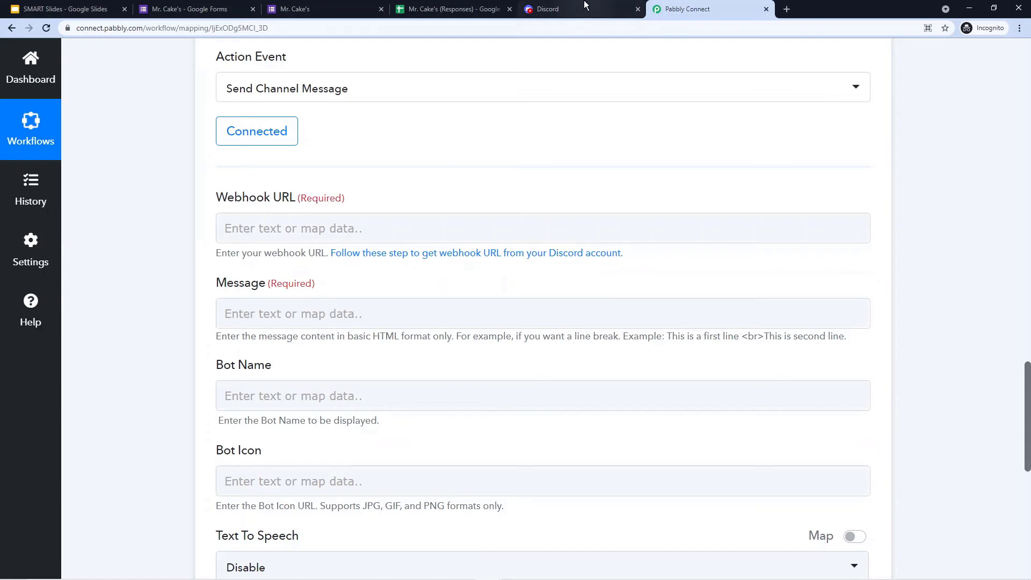
left_click(569, 9)
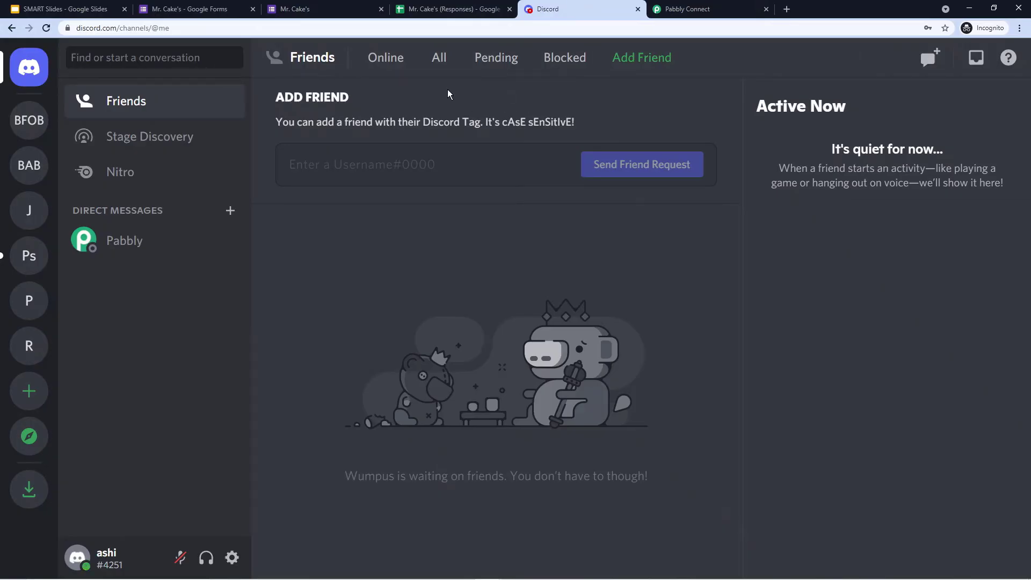
- Create a text channel named mr-cakes in Pabbly's Discord server
left_click(29, 210)
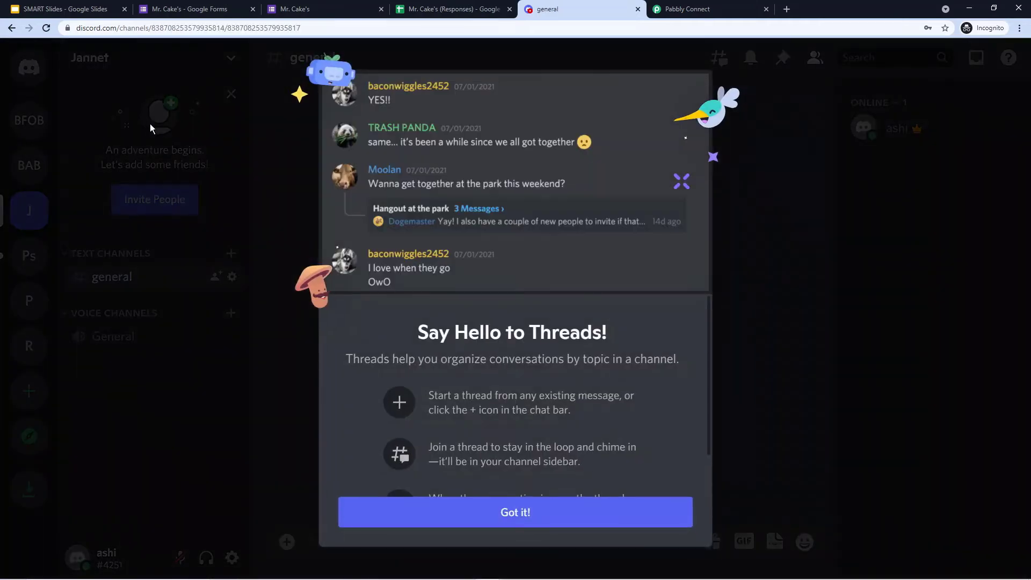
left_click(150, 124)
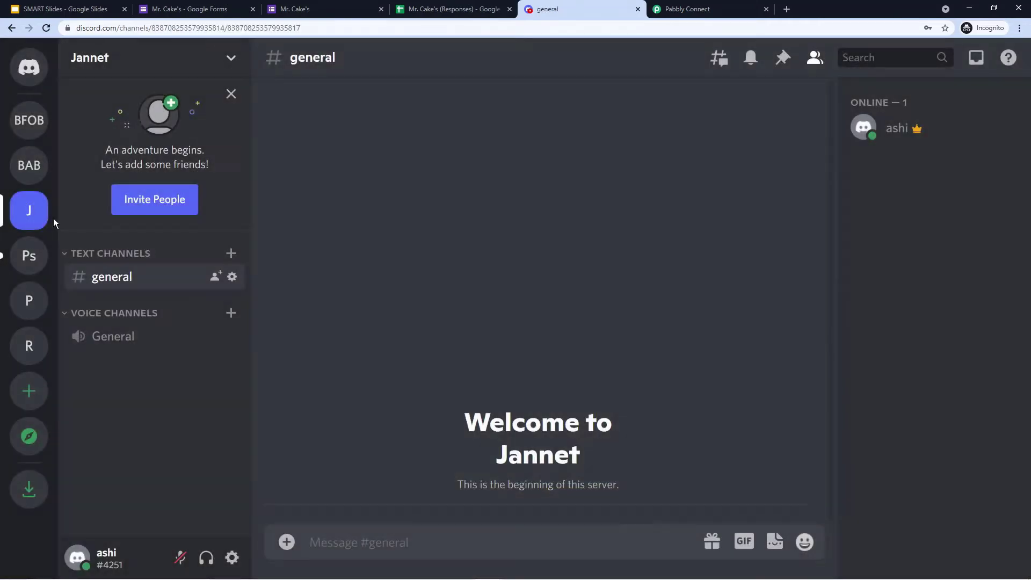
left_click(27, 259)
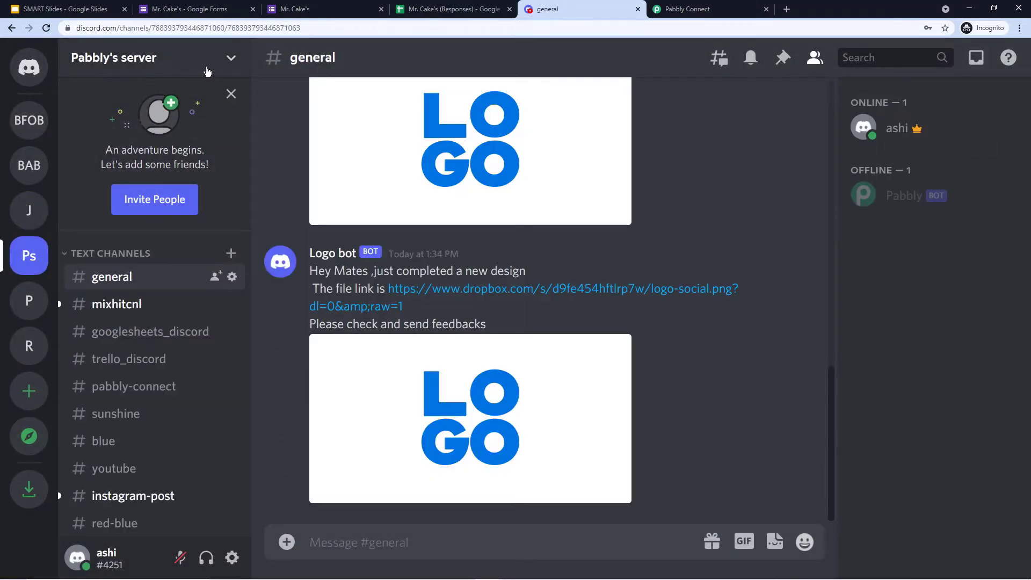
left_click(229, 94)
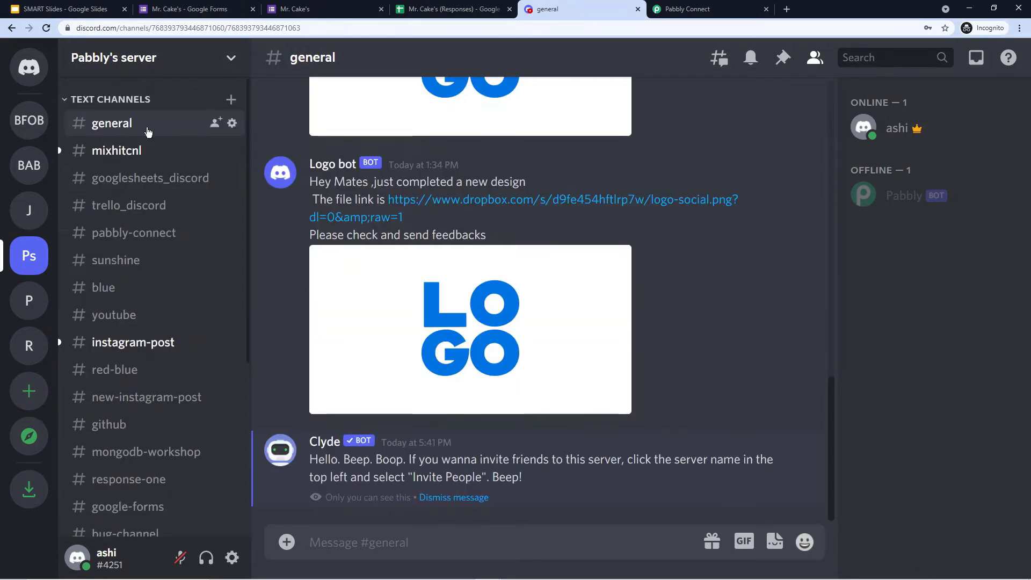
left_click(232, 101)
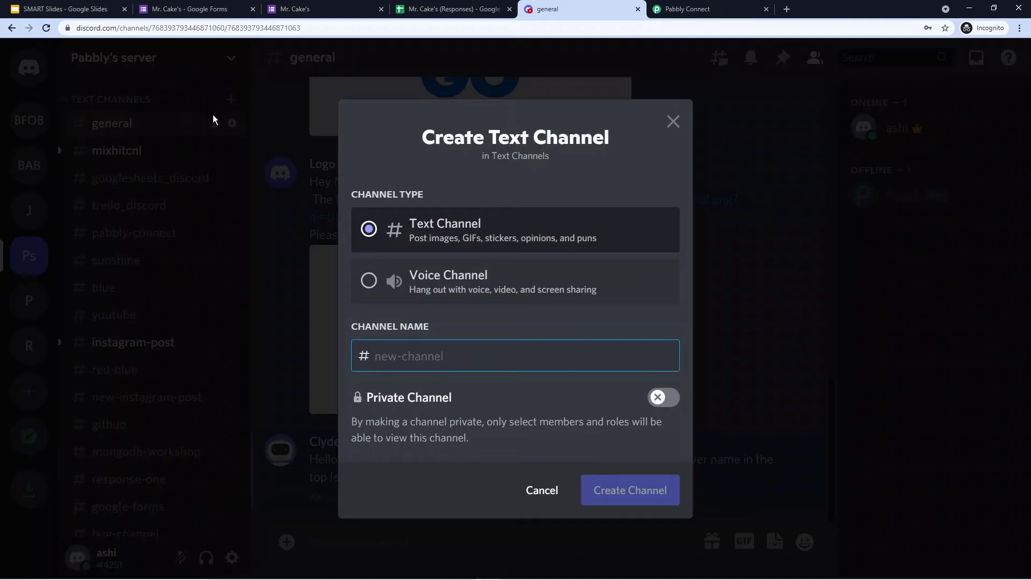
left_click(230, 106)
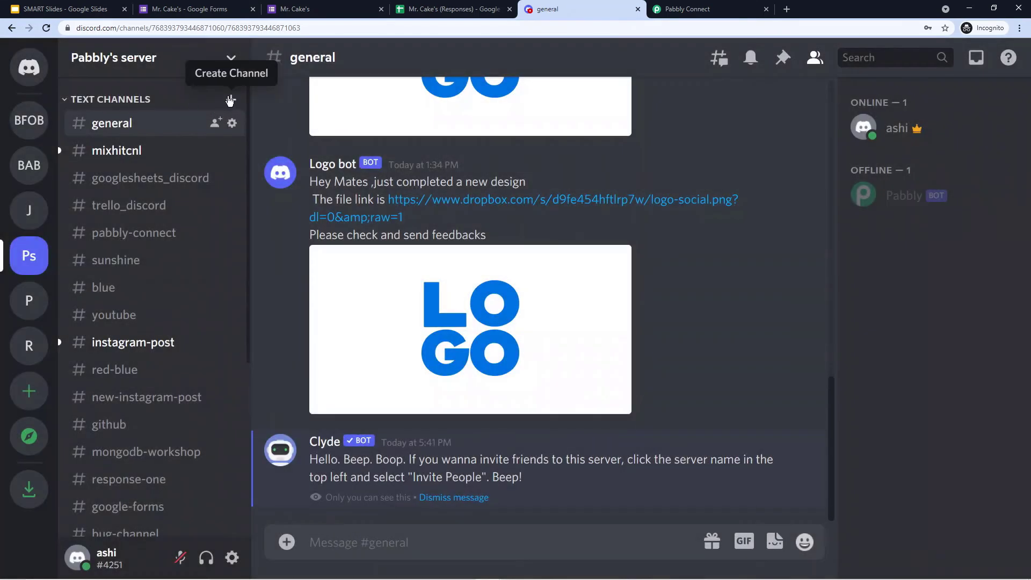
left_click(232, 101)
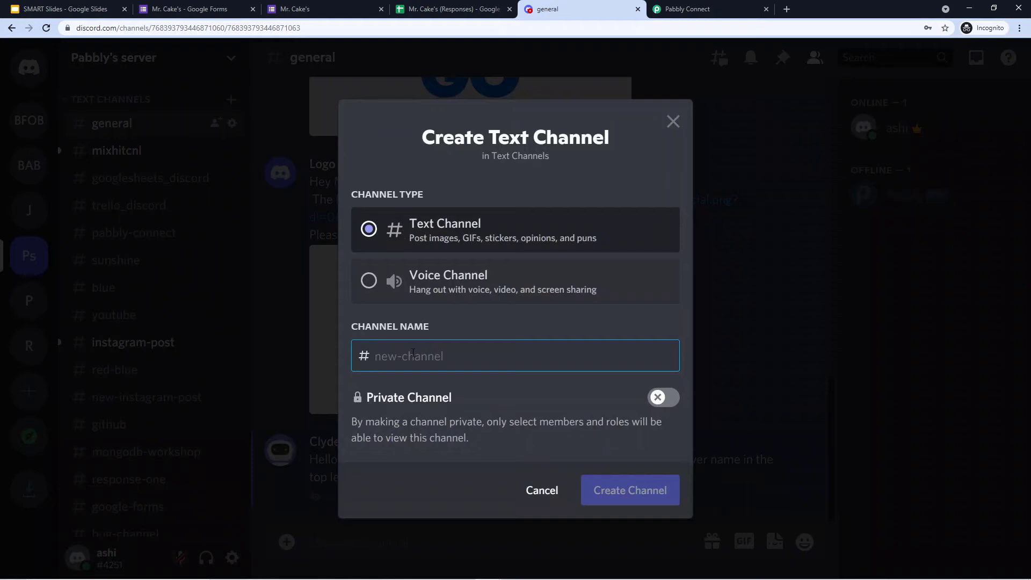
type("mr")
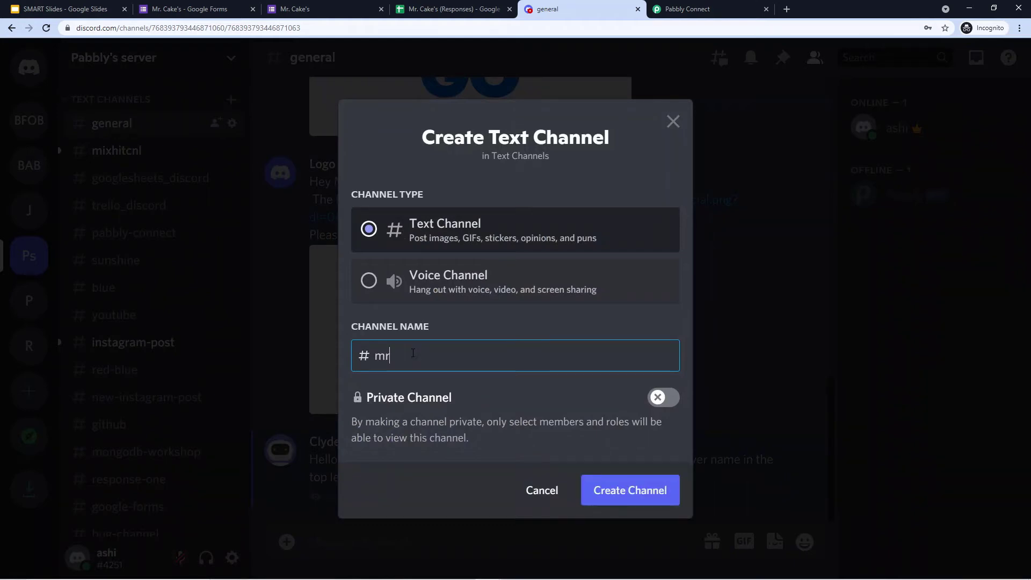
type("-cakes")
left_click(646, 491)
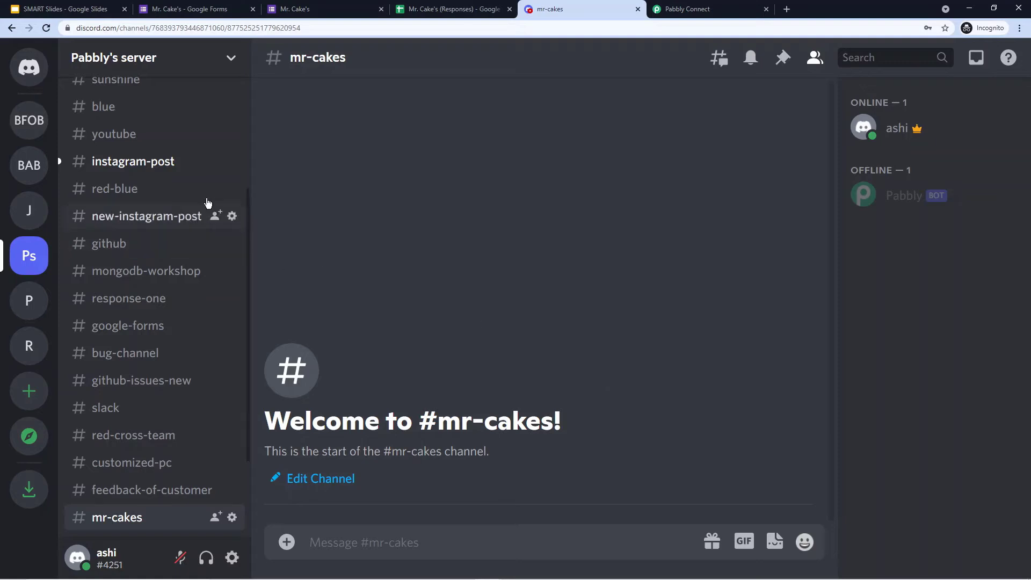
scroll(196, 220, "up", 4)
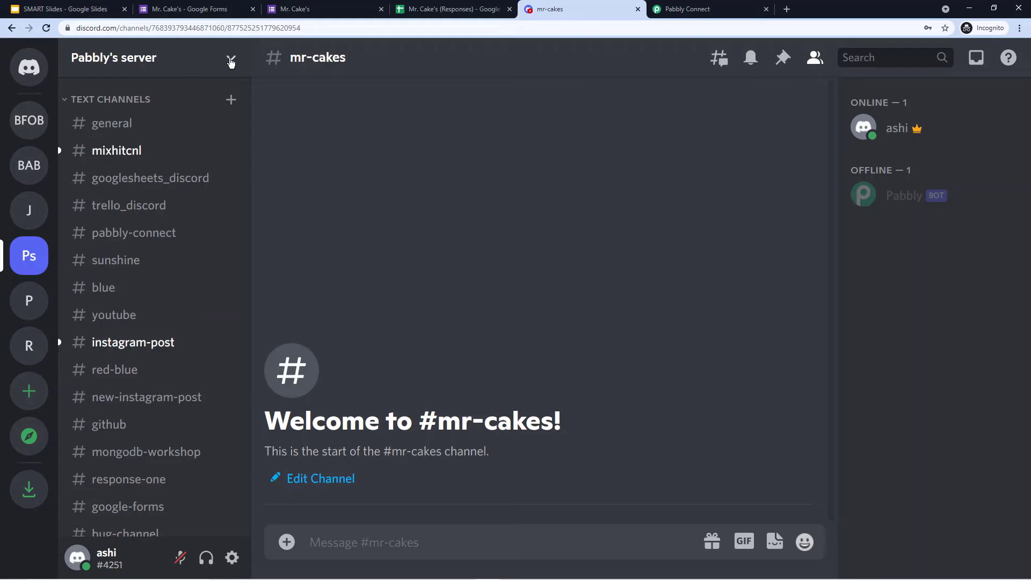
left_click(231, 61)
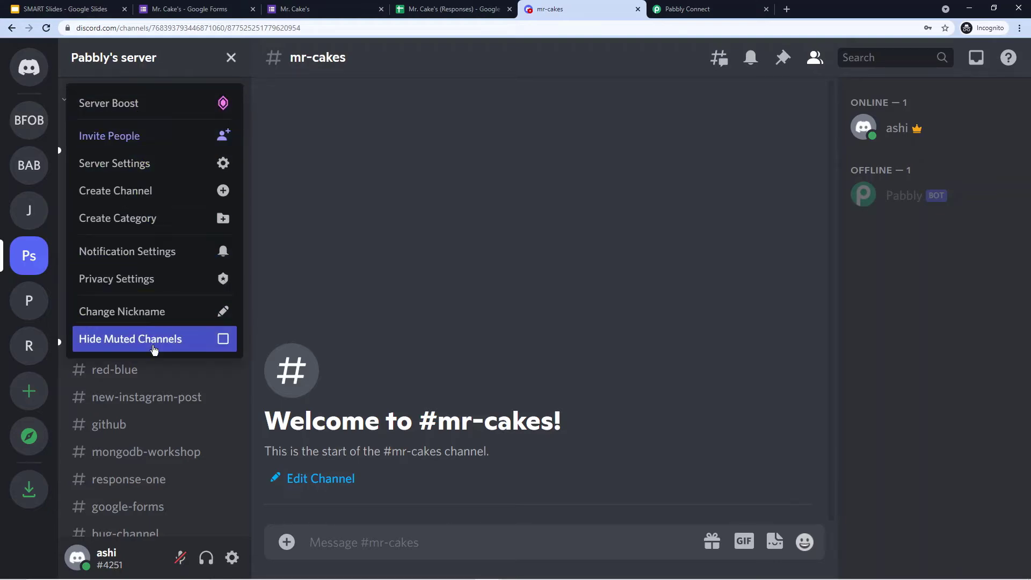
left_click(162, 164)
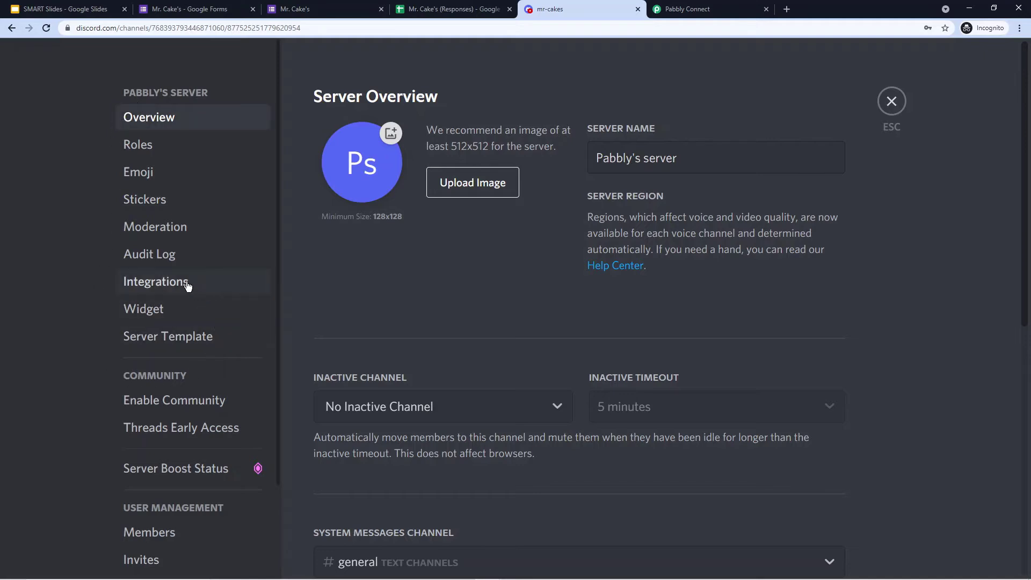
left_click(163, 282)
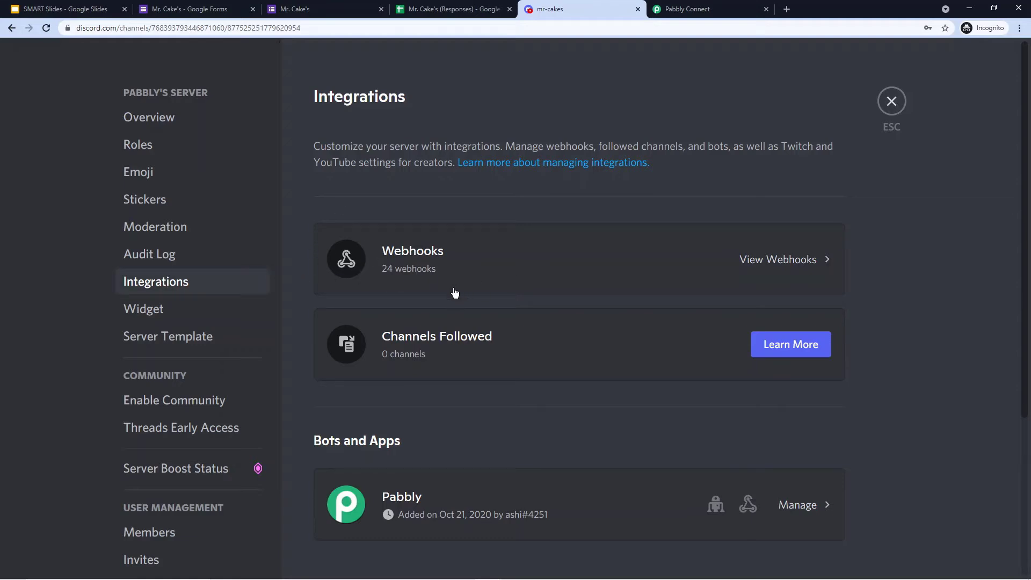
left_click(804, 263)
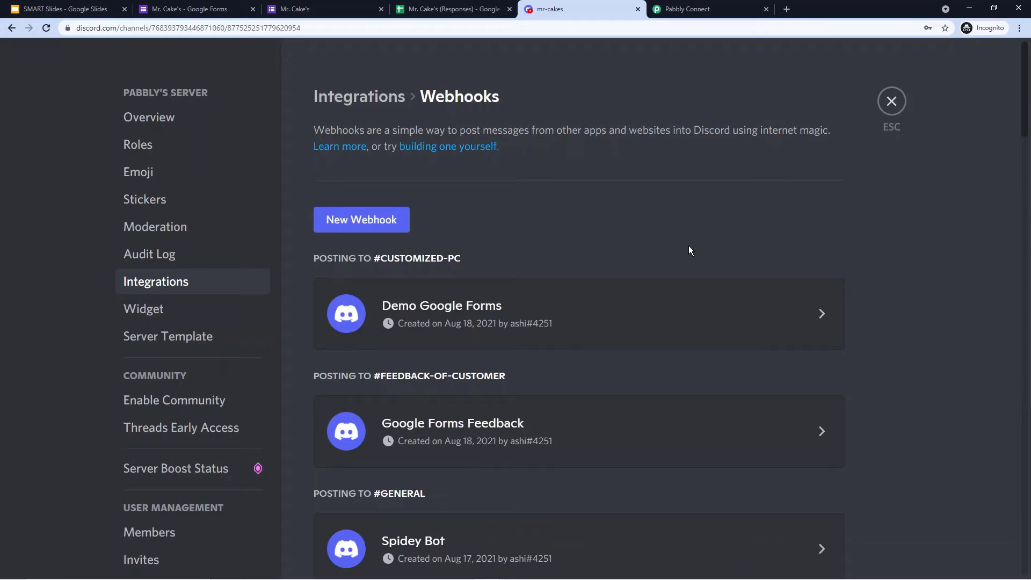
scroll(900, 237, "down", 6)
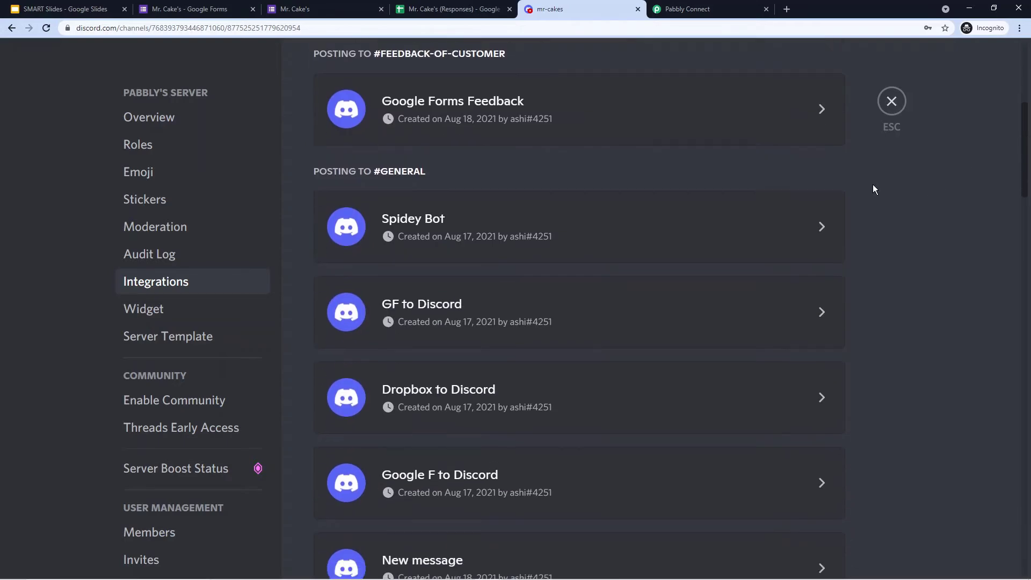
scroll(872, 186, "down", 10)
scroll(873, 187, "up", 12)
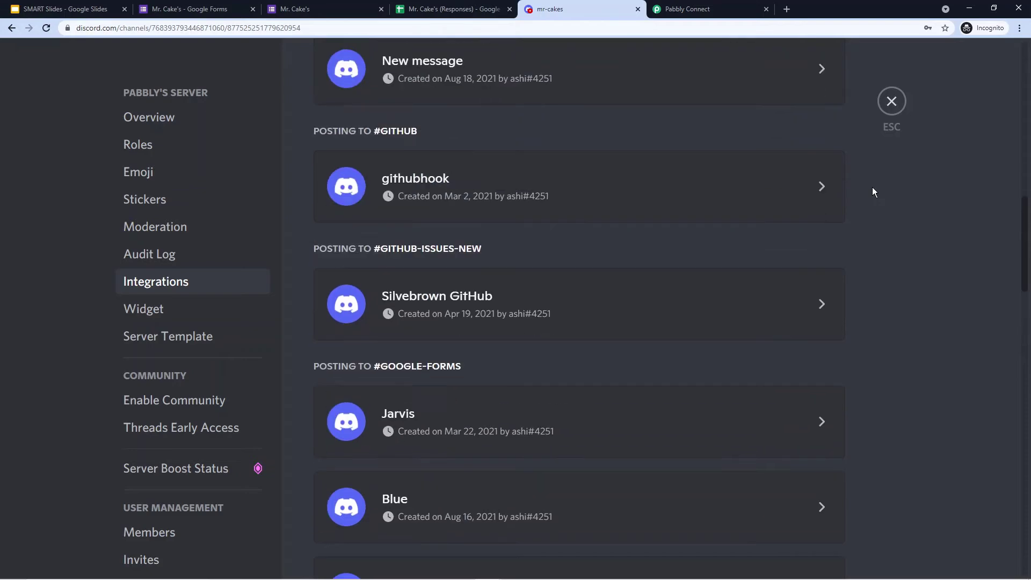
scroll(872, 187, "up", 4)
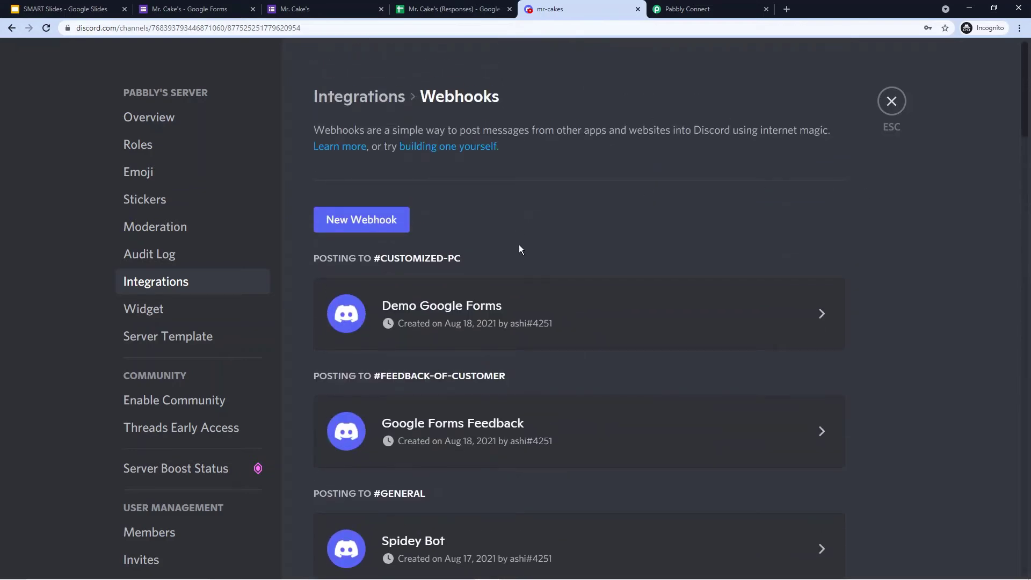
left_click(361, 221)
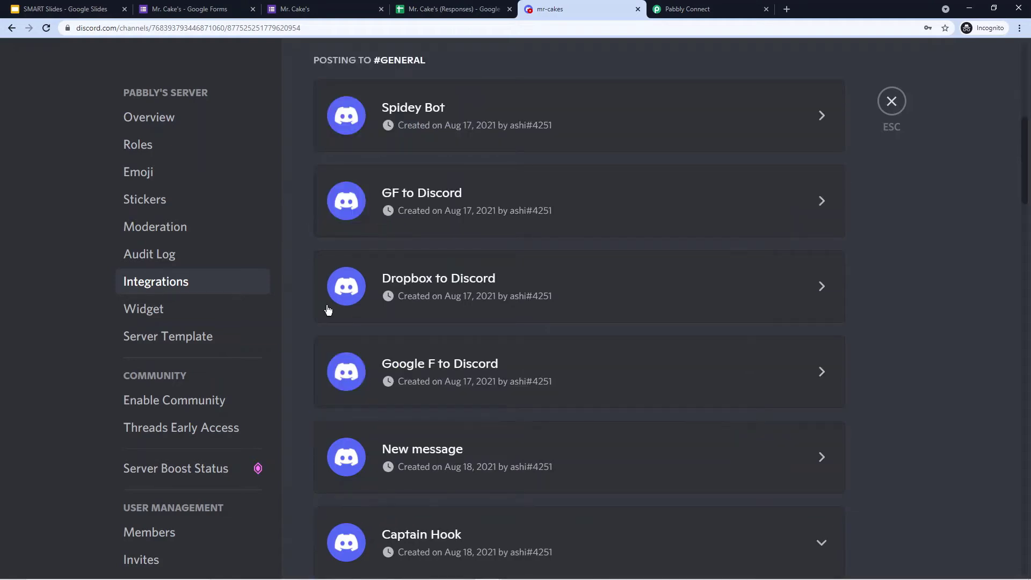
- Rename the webhook to 'Mr. Cake's Google Forms'
scroll(336, 328, "down", 2)
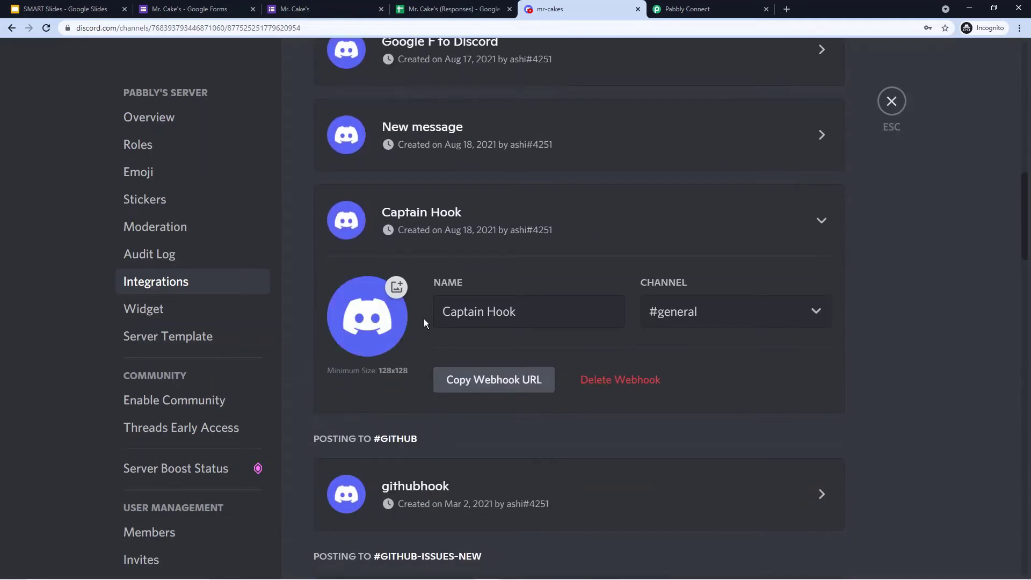
left_click_drag(544, 309, 423, 311)
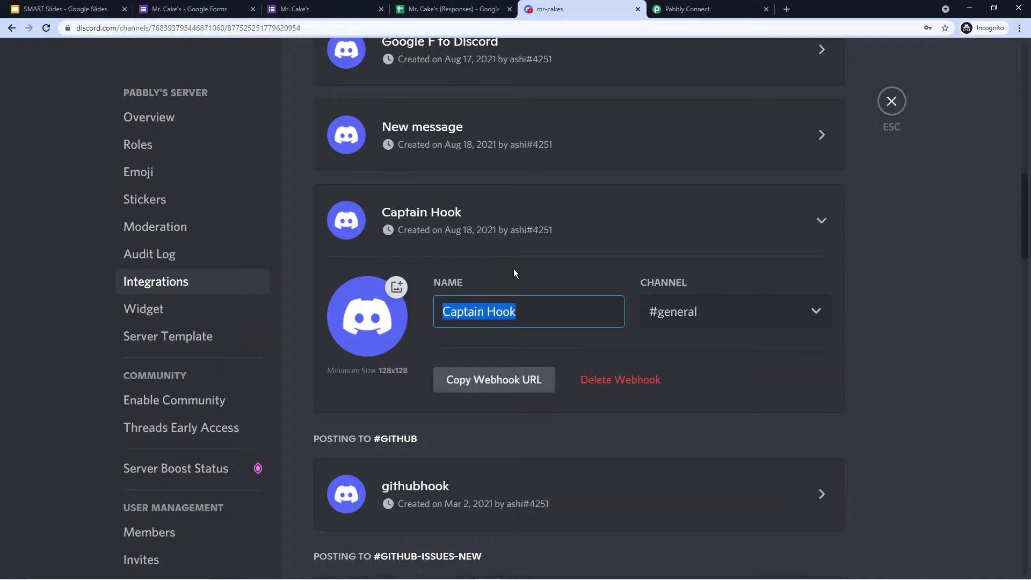
type("Mr. Cake's ")
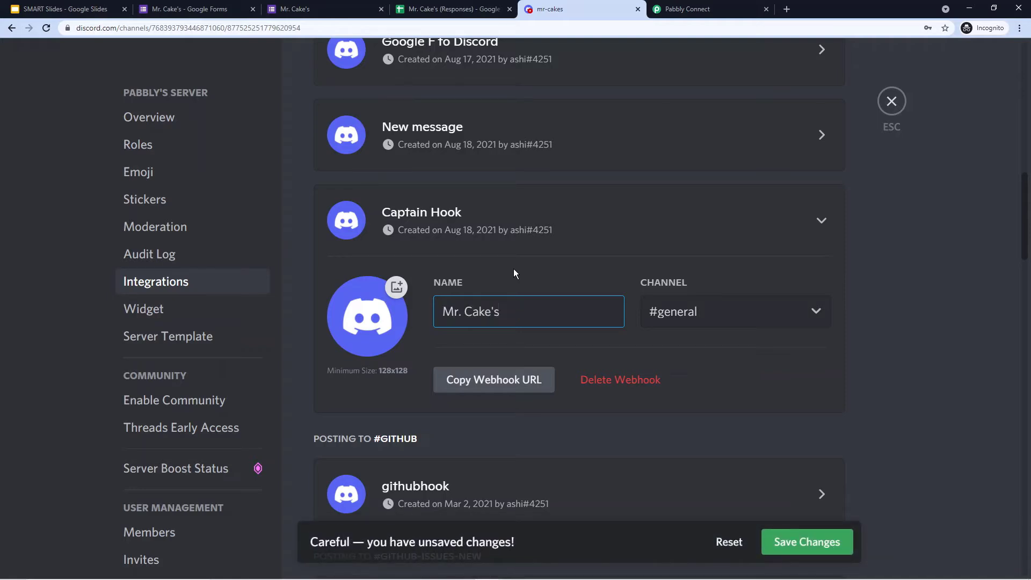
type("Google Forms")
- Point the webhook at #mr-cakes and copy its webhook URL
left_click(778, 313)
scroll(739, 235, "down", 4)
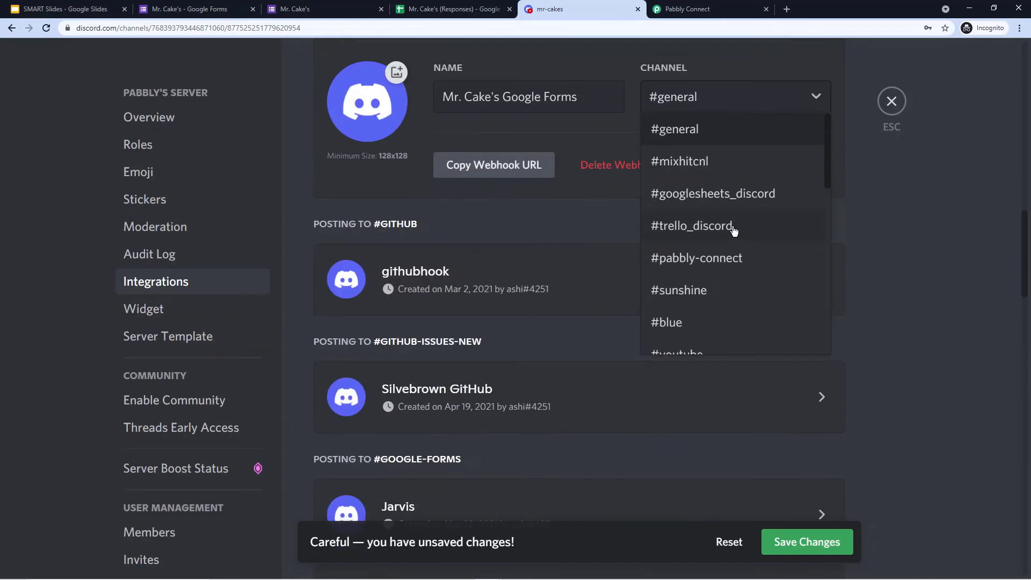
scroll(748, 193, "down", 8)
scroll(748, 191, "down", 3)
scroll(737, 220, "up", 12)
scroll(717, 177, "down", 10)
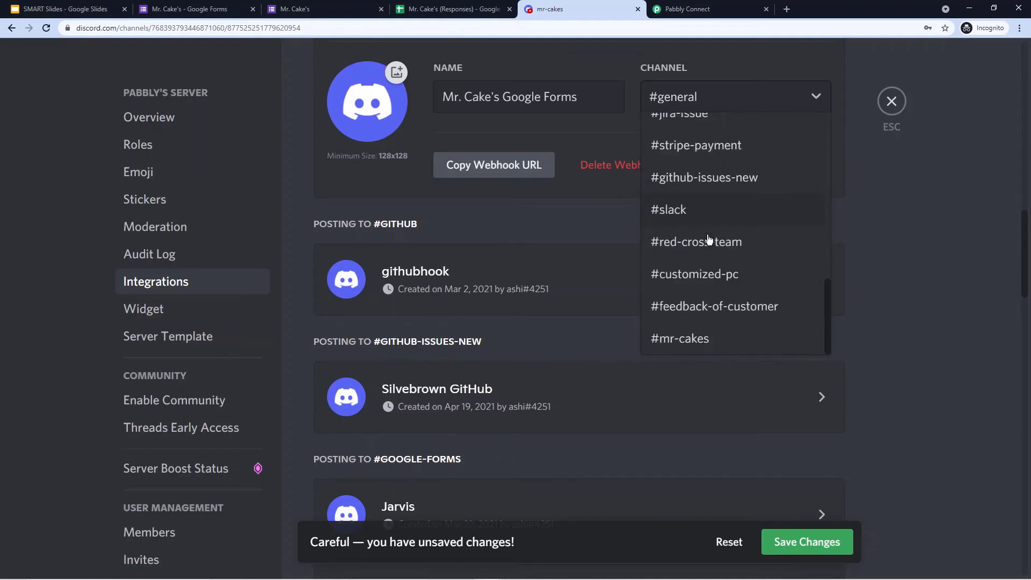
scroll(719, 206, "up", 4)
scroll(719, 207, "down", 4)
left_click(705, 344)
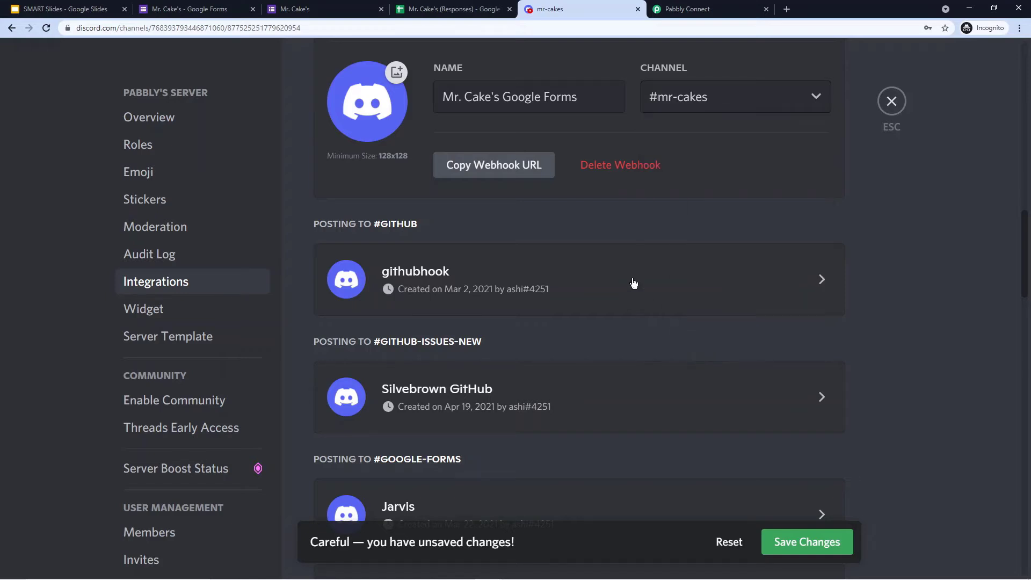
scroll(667, 214, "up", 2)
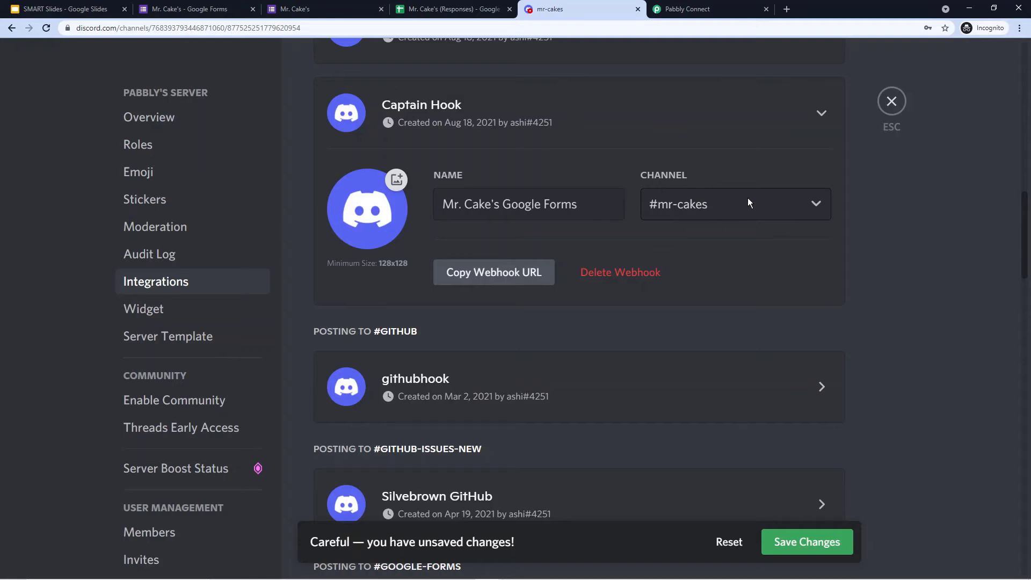
left_click(511, 273)
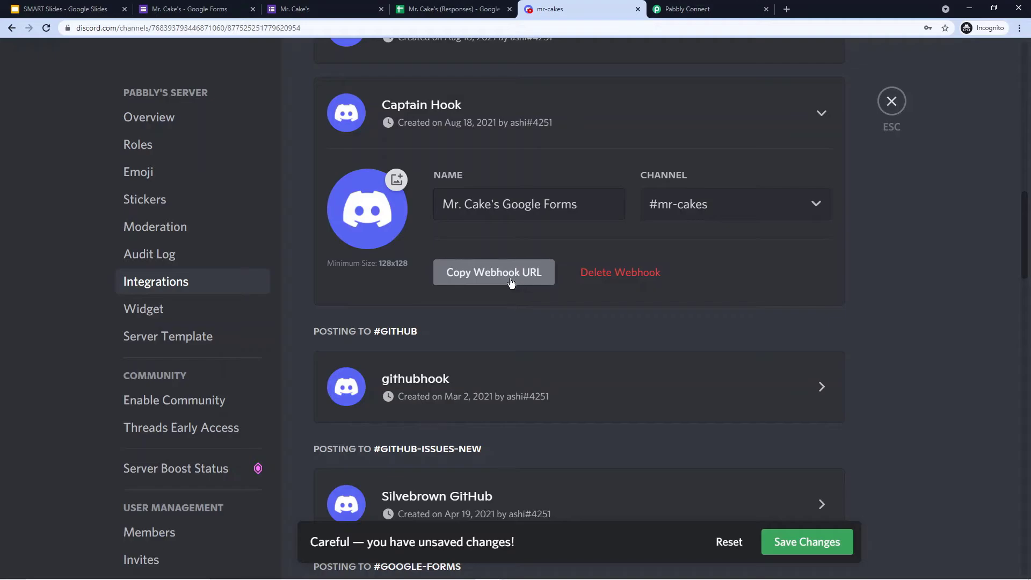
- Paste the copied Discord webhook URL into the action's Webhook URL field
left_click(658, 10)
left_click(285, 209)
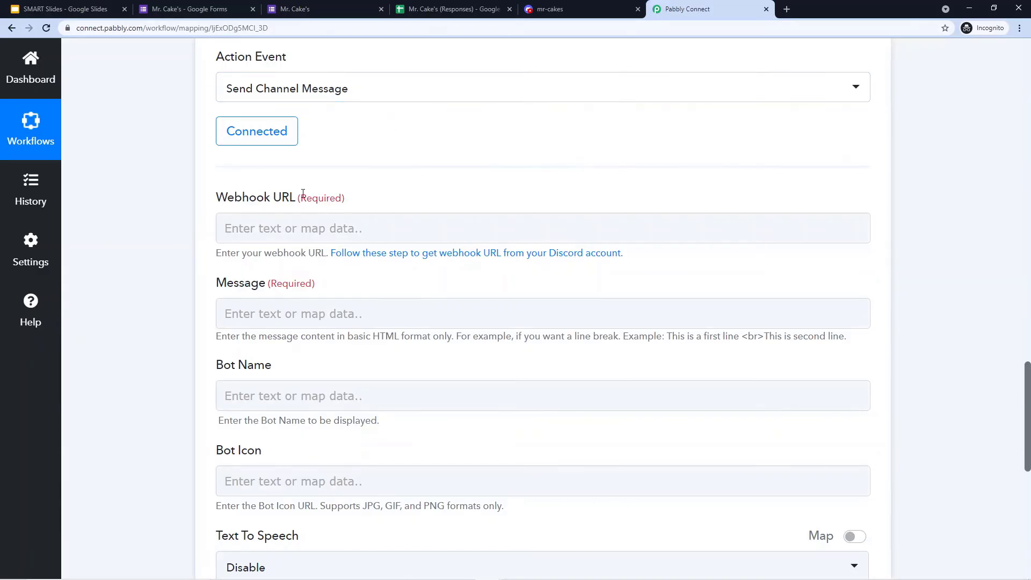
left_click(303, 227)
right_click(282, 227)
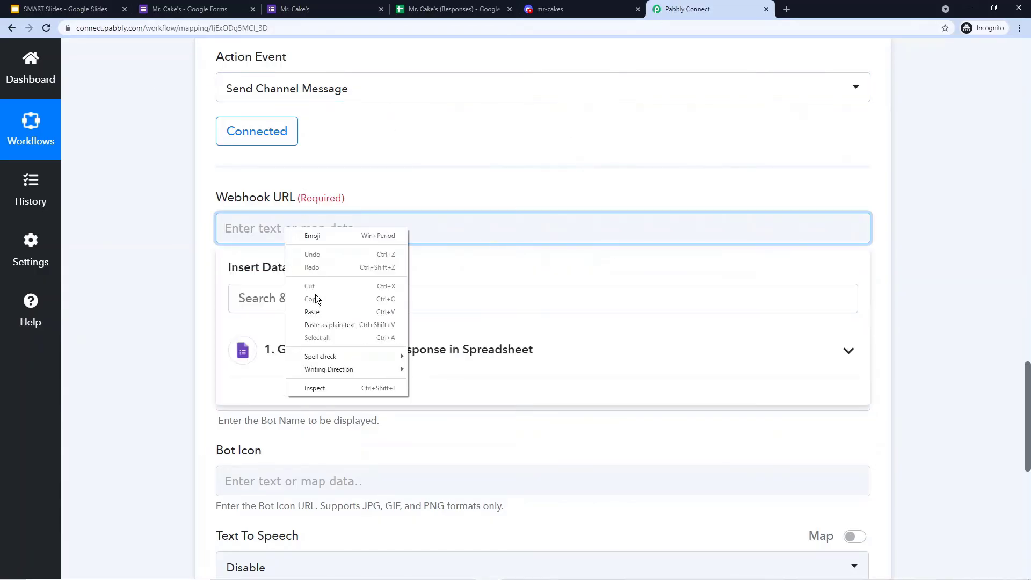
left_click(312, 312)
left_click(217, 175)
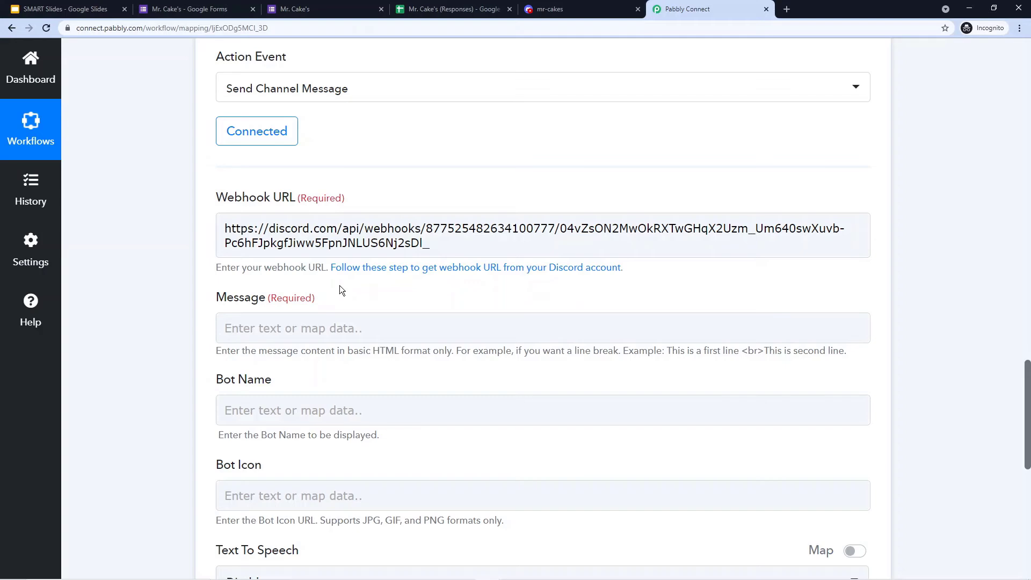
scroll(339, 290, "up", 12)
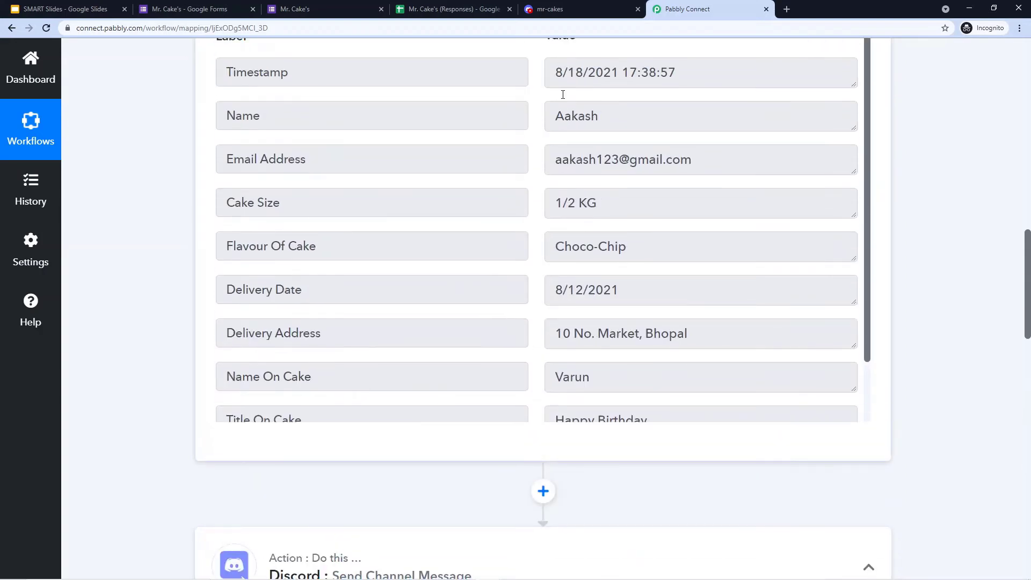
scroll(539, 102, "up", 4)
scroll(533, 115, "down", 2)
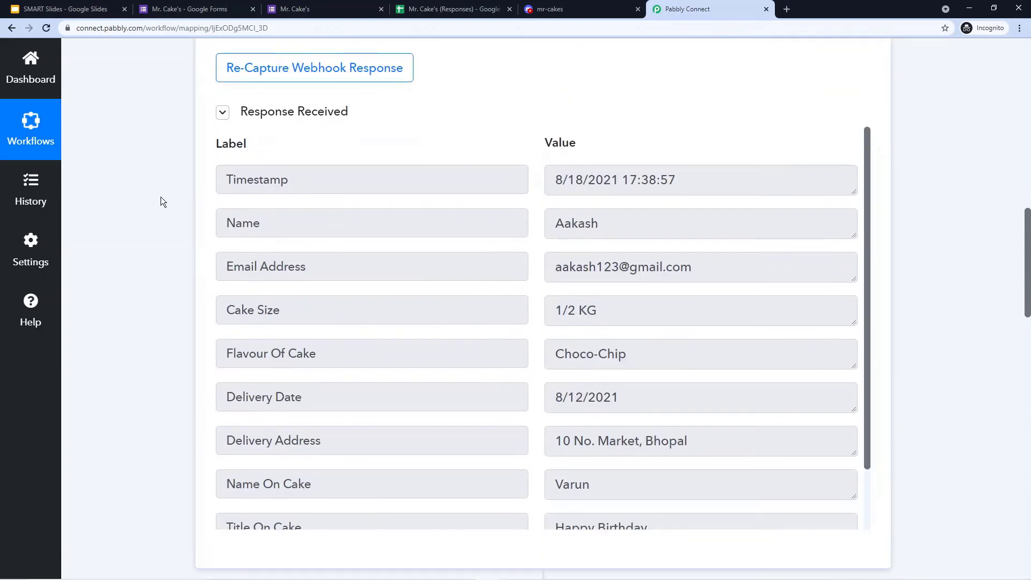
scroll(163, 202, "down", 15)
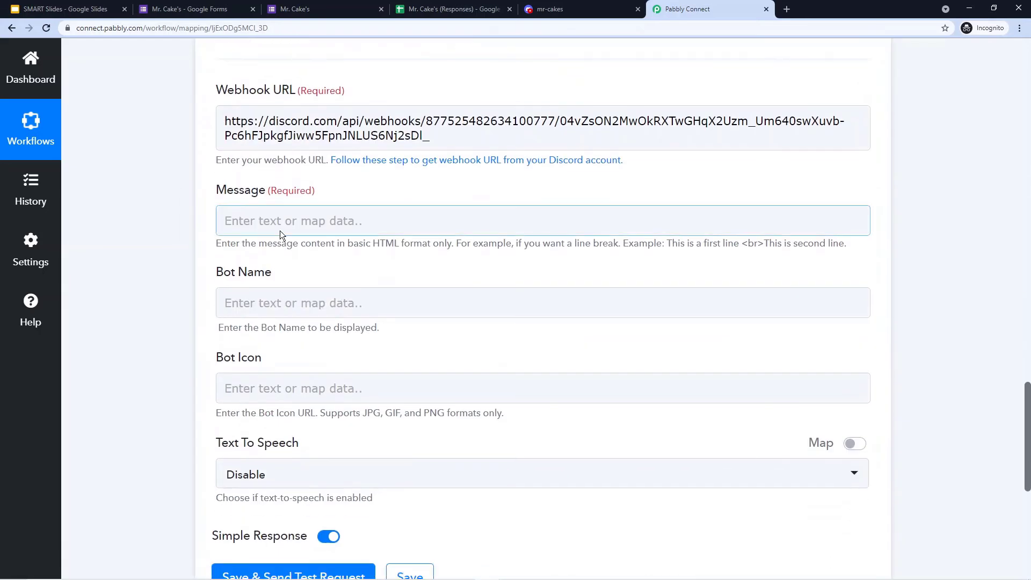
- Type 'You have received an order from' into the Discord Message field
left_click(220, 217)
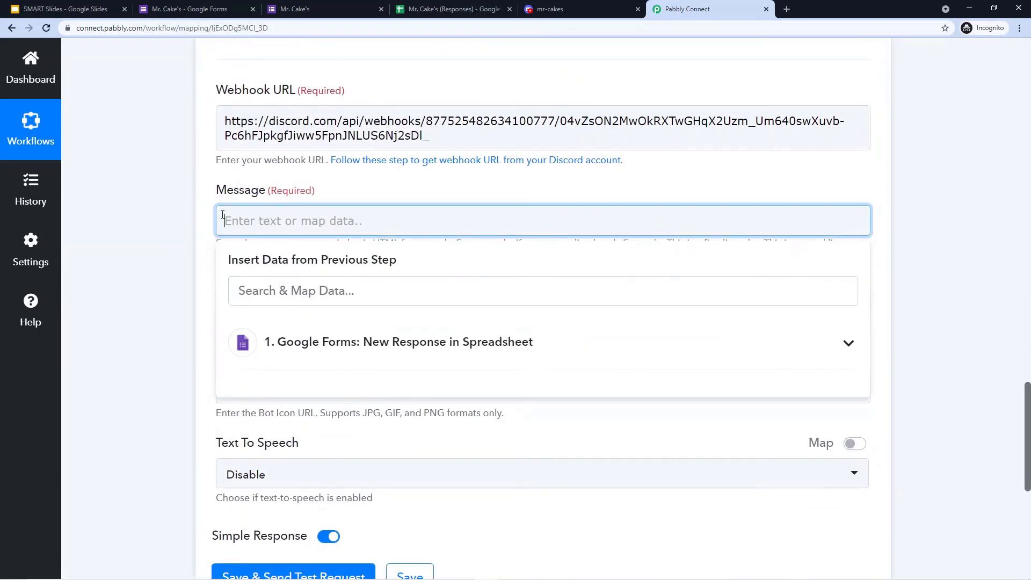
type("Mr.")
key("BackSpace")
key("BackSpace")
key("BackSpace")
left_click(240, 220)
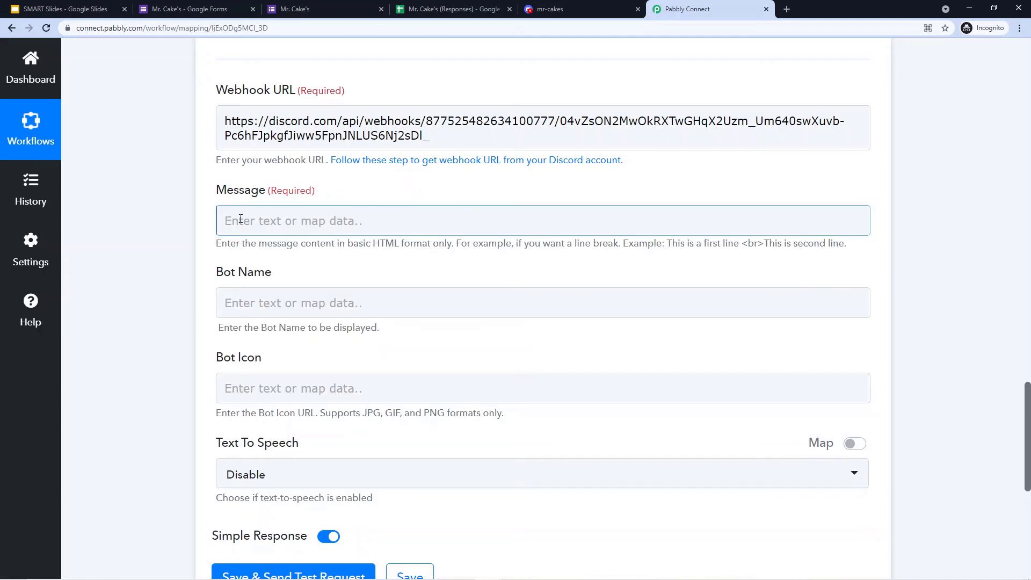
scroll(239, 218, "down", 8)
scroll(240, 218, "up", 14)
scroll(225, 231, "down", 8)
scroll(225, 231, "up", 2)
left_click(267, 222)
type("You have ")
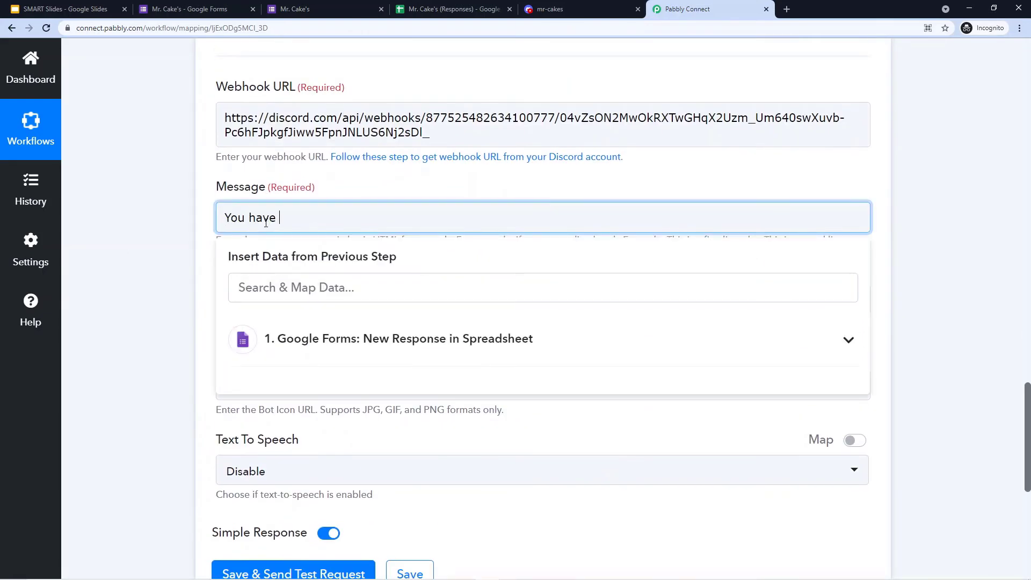
type("received an order")
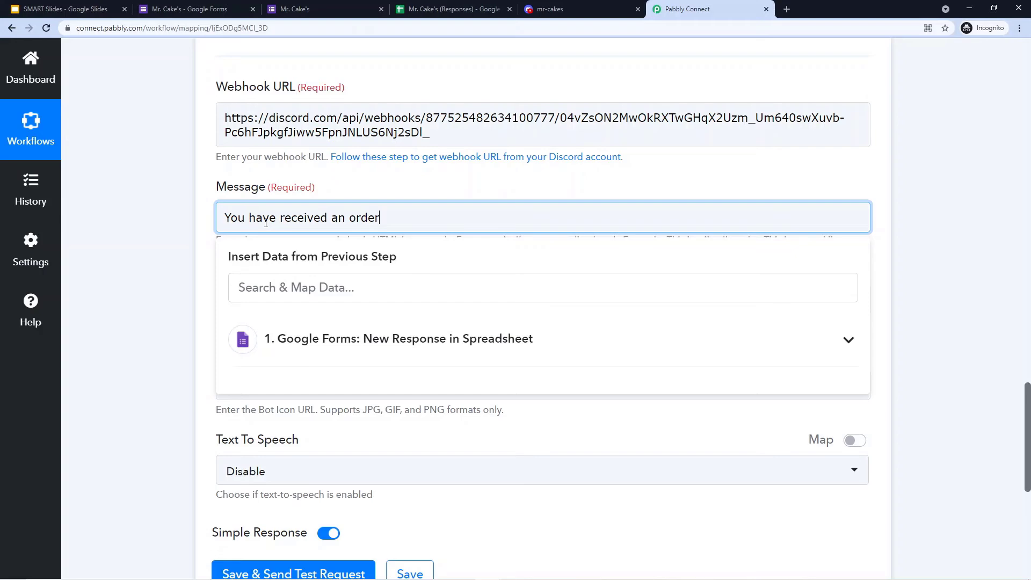
type(" from")
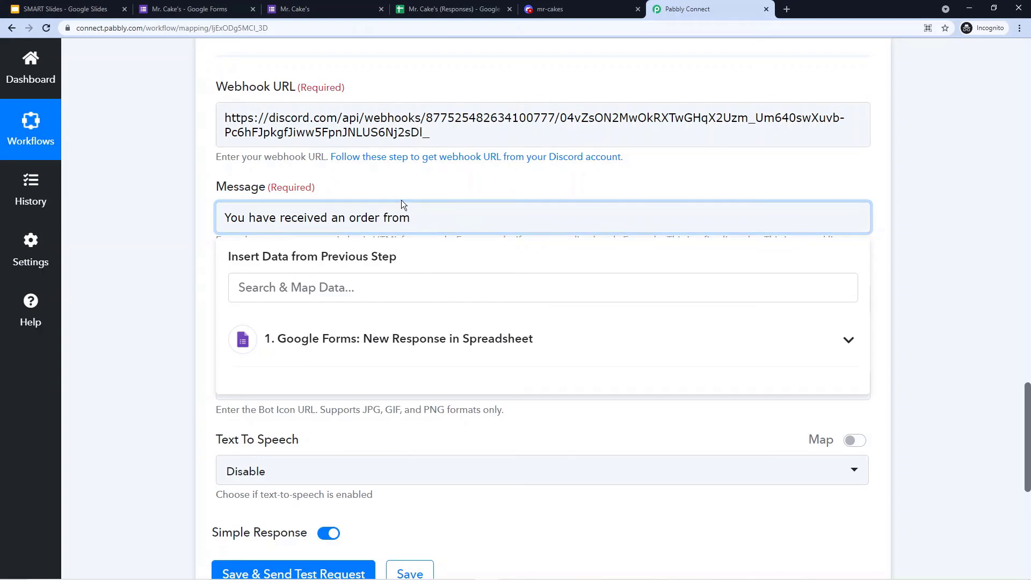
- Locate the Name field and its captured value in the trigger's response data
scroll(467, 215, "up", 8)
scroll(511, 239, "up", 6)
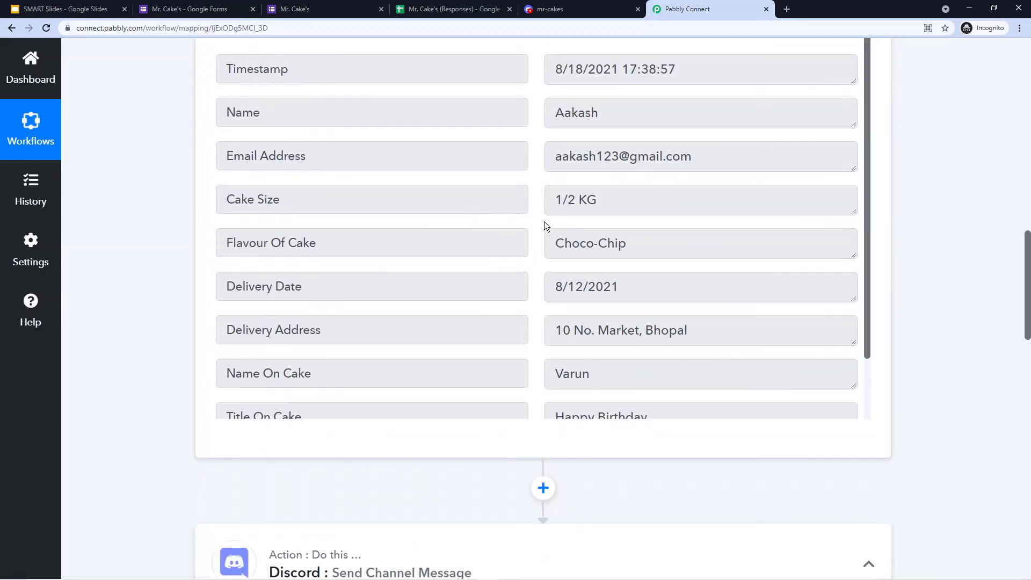
scroll(542, 226, "up", 2)
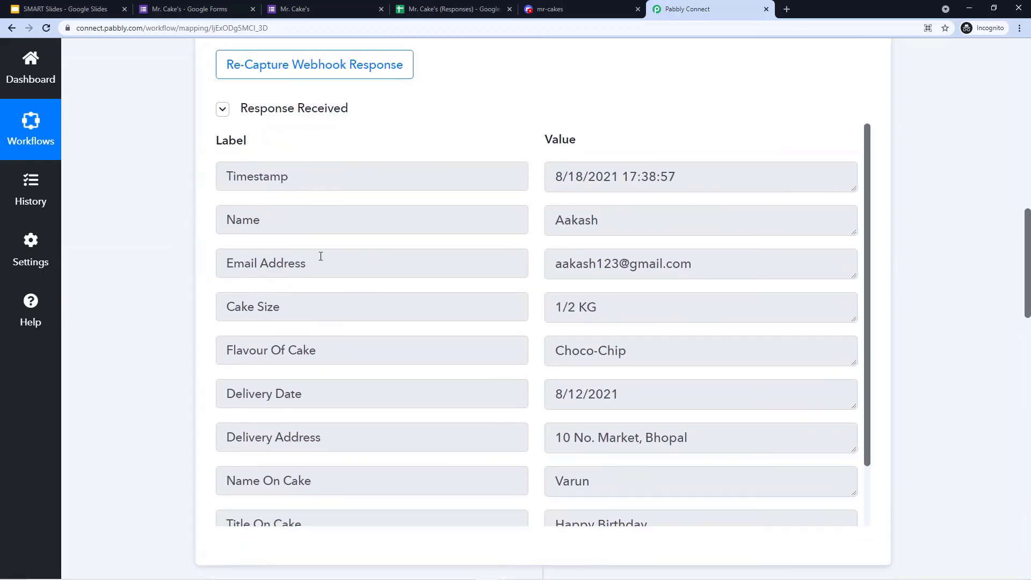
left_click_drag(279, 219, 204, 221)
left_click(610, 222)
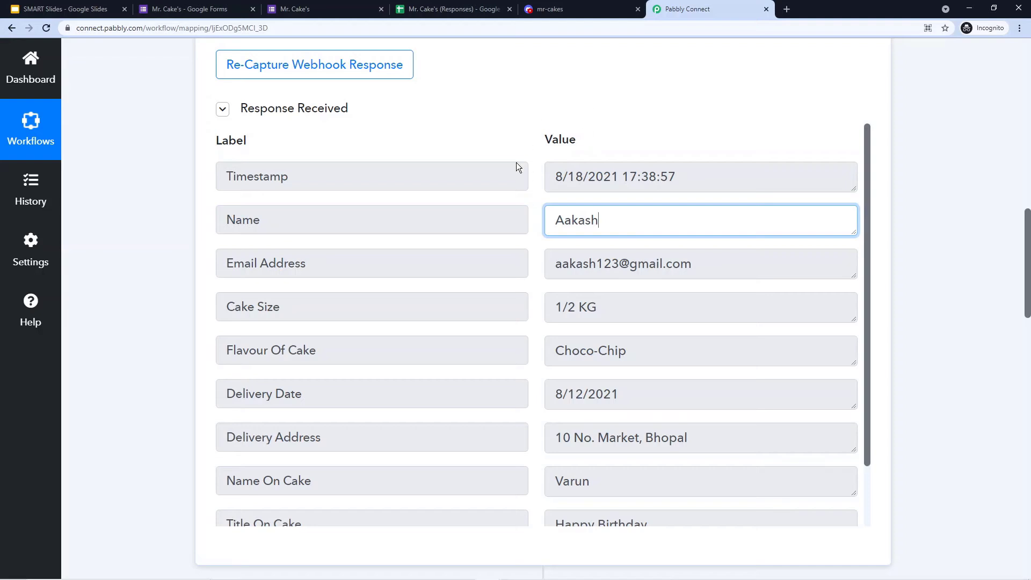
double_click(621, 222)
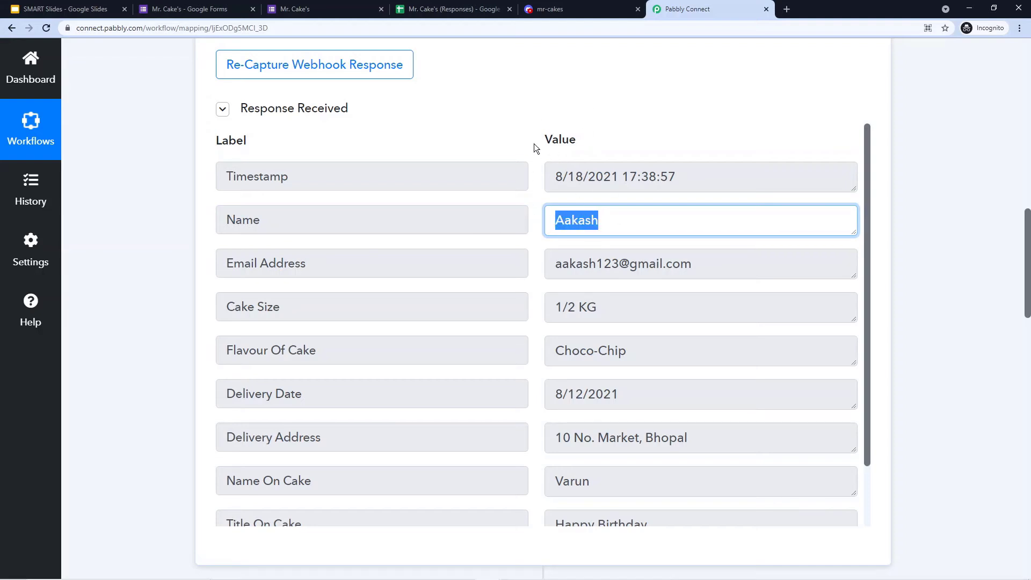
scroll(534, 144, "down", 2)
scroll(162, 233, "down", 10)
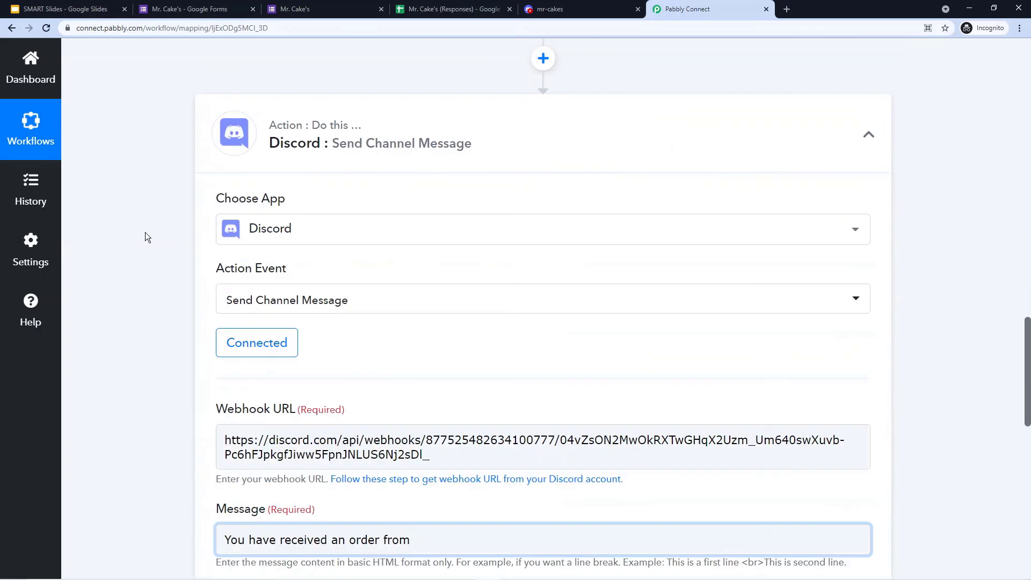
scroll(147, 231, "down", 4)
- Insert the Google Forms response's Name field after 'from' in the message
left_click(426, 322)
scroll(438, 320, "down", 1)
scroll(438, 320, "down", 1)
left_click(543, 346)
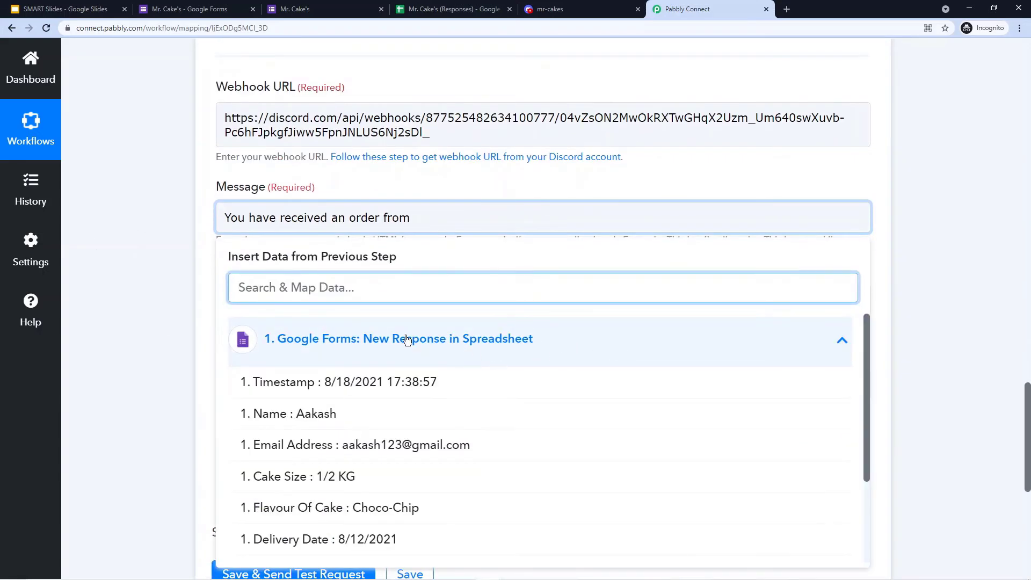
left_click(314, 415)
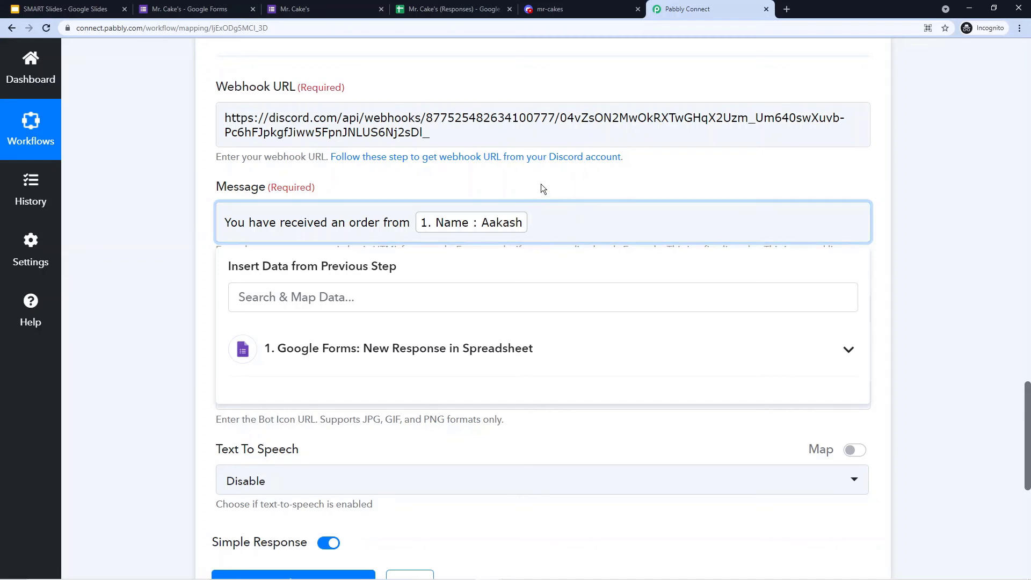
left_click(419, 194)
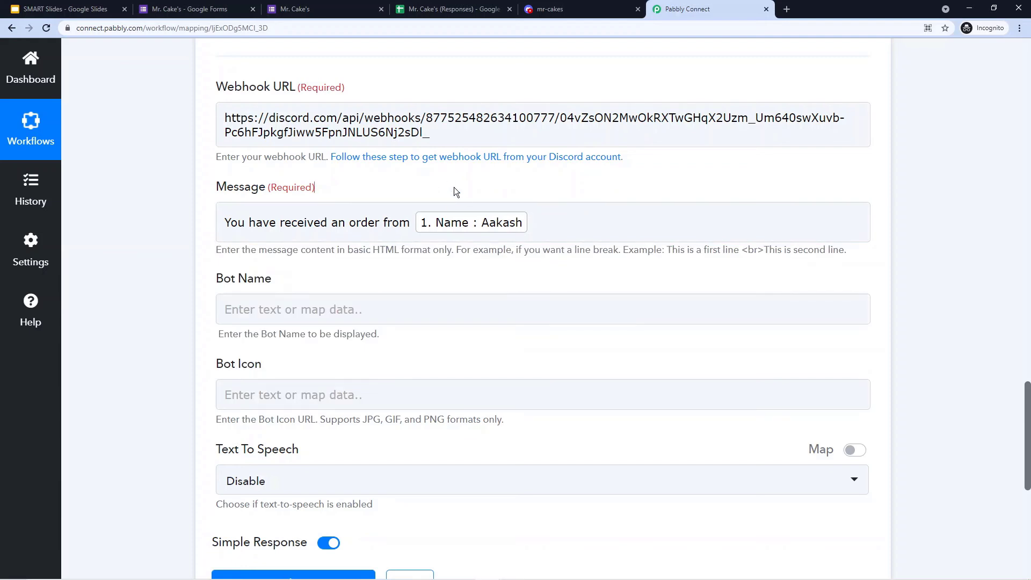
scroll(540, 265, "up", 1)
left_click(540, 264)
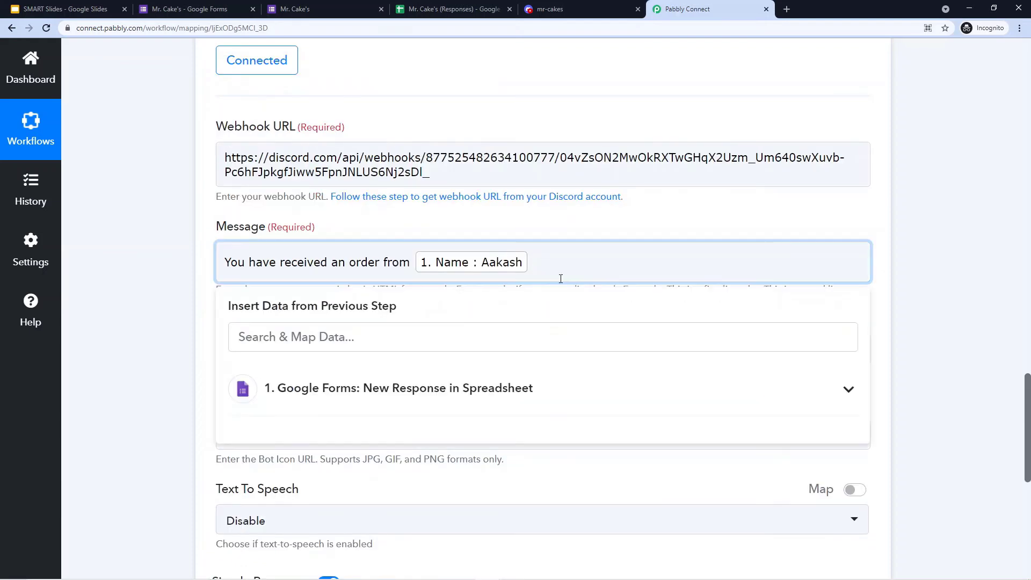
- Append a <br> line break and the label 'Cake Size:' after the Name field
left_click(543, 227)
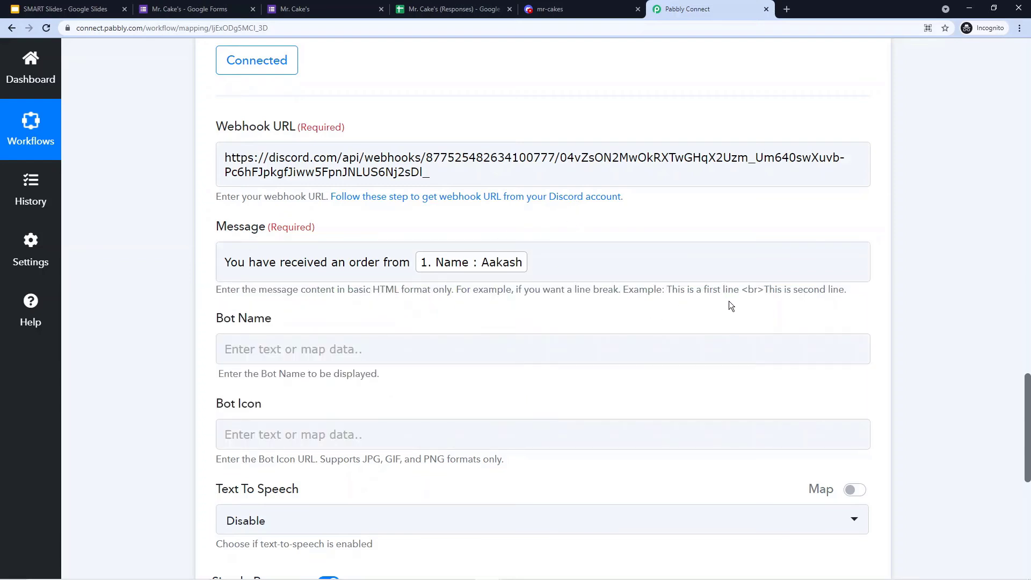
left_click_drag(744, 291, 763, 291)
left_click(693, 211)
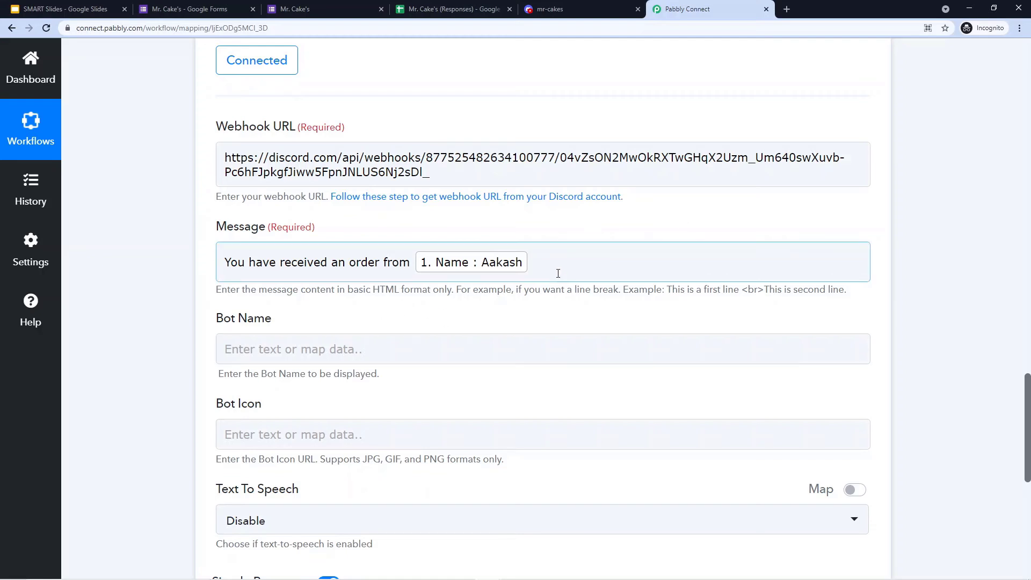
left_click(568, 247)
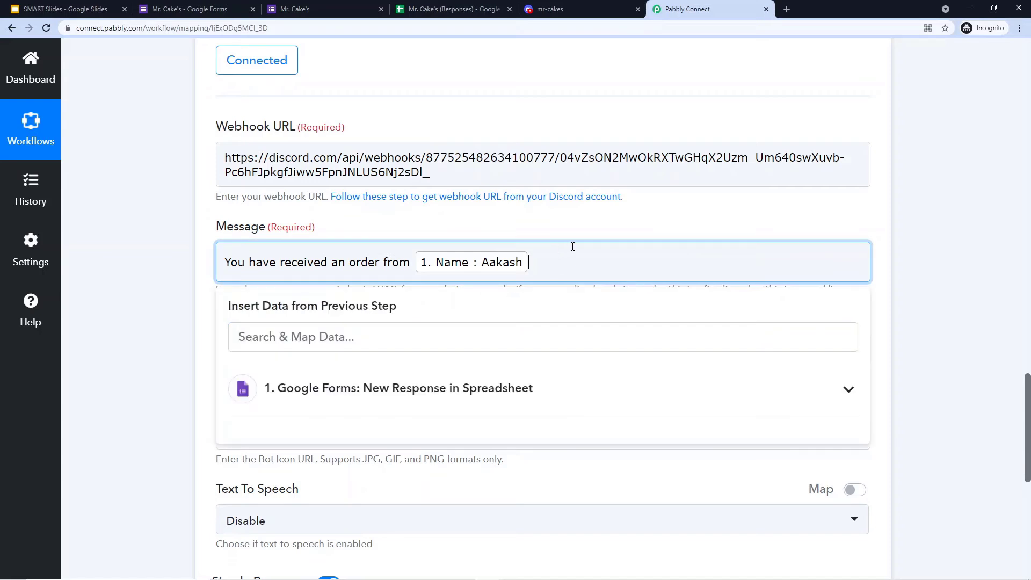
key("Return")
key("Return")
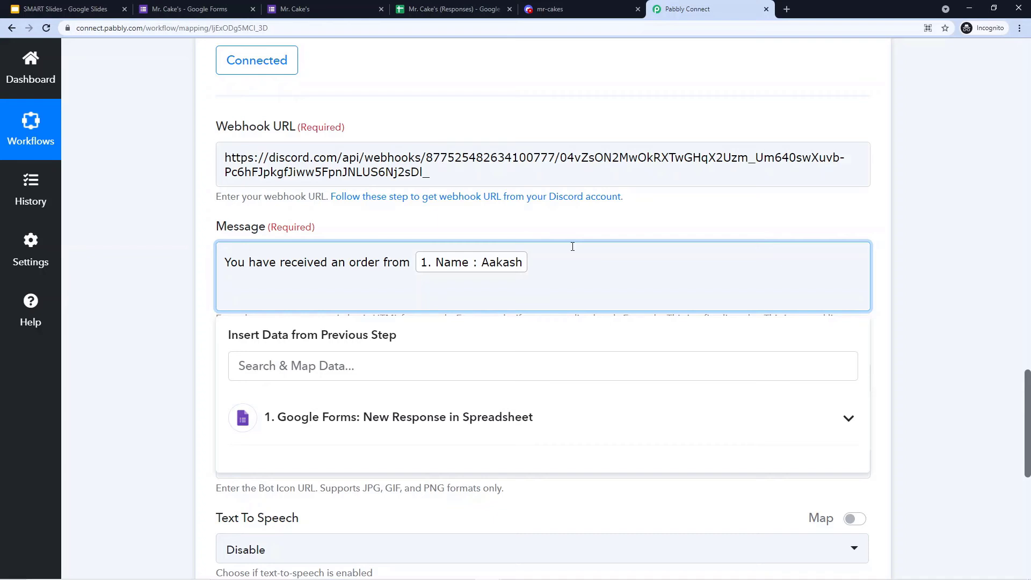
key("BackSpace")
key("BackSpace")
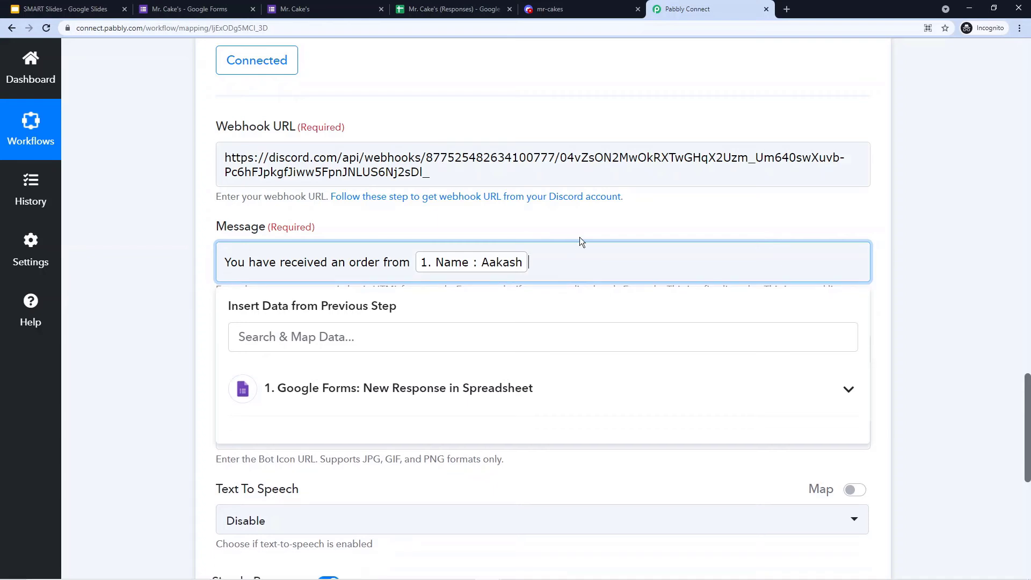
left_click(583, 223)
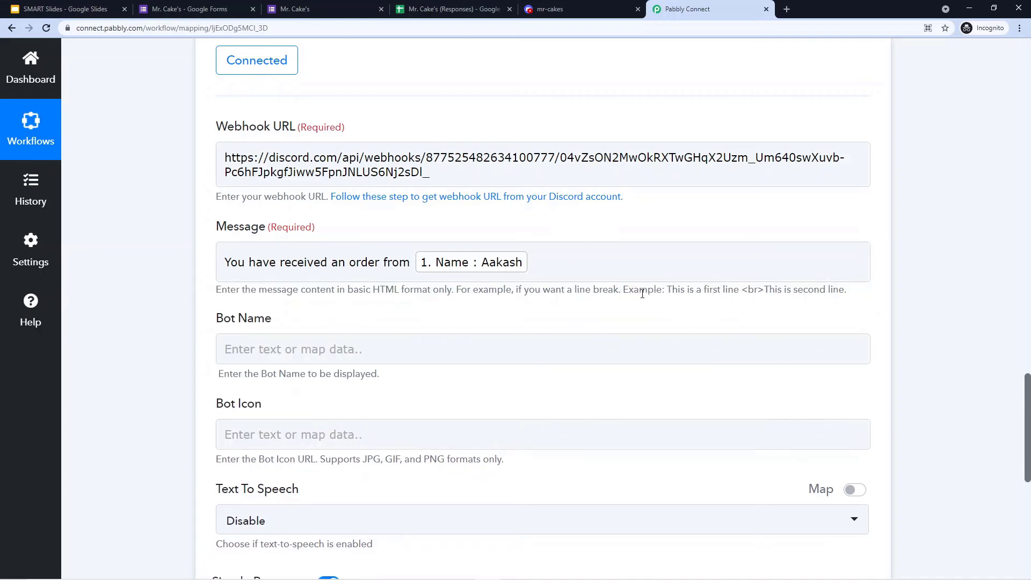
left_click(576, 262)
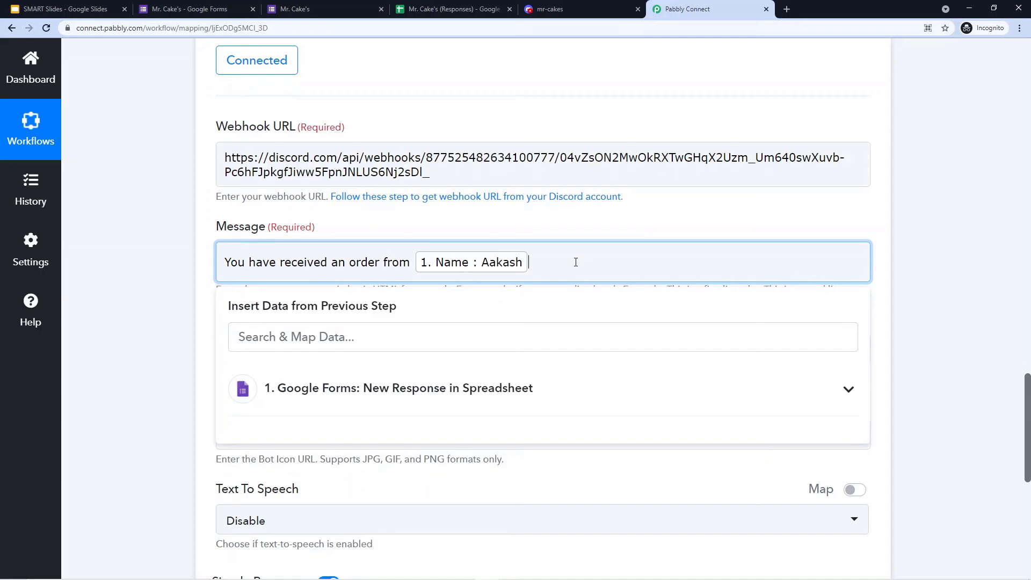
type("<>br")
type("Cake Size:")
scroll(576, 262, "up", 15)
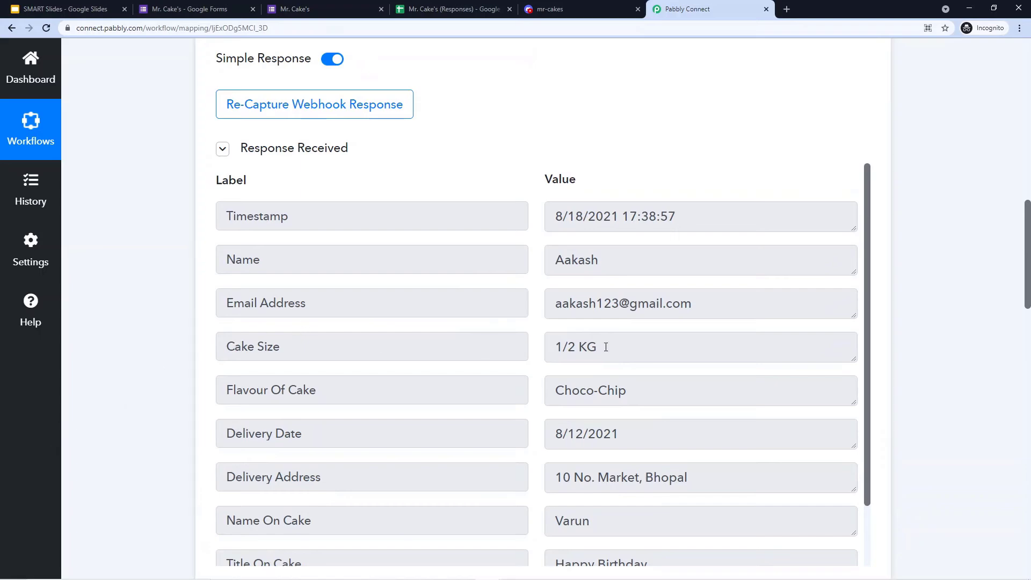
left_click_drag(600, 347, 506, 346)
- Insert the form's Cake Size answer at the end of the message and start a new line
scroll(224, 315, "down", 15)
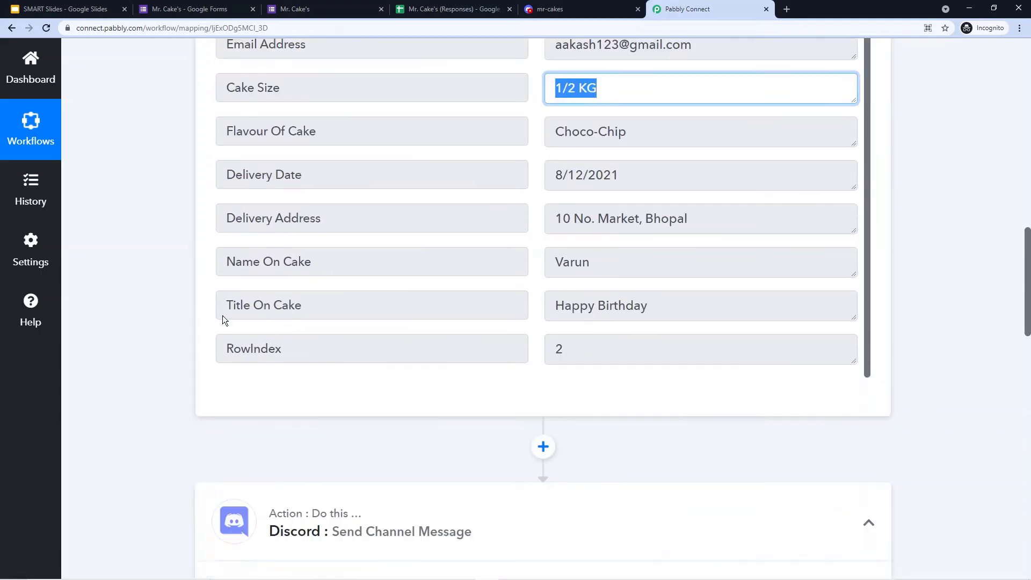
left_click(642, 157)
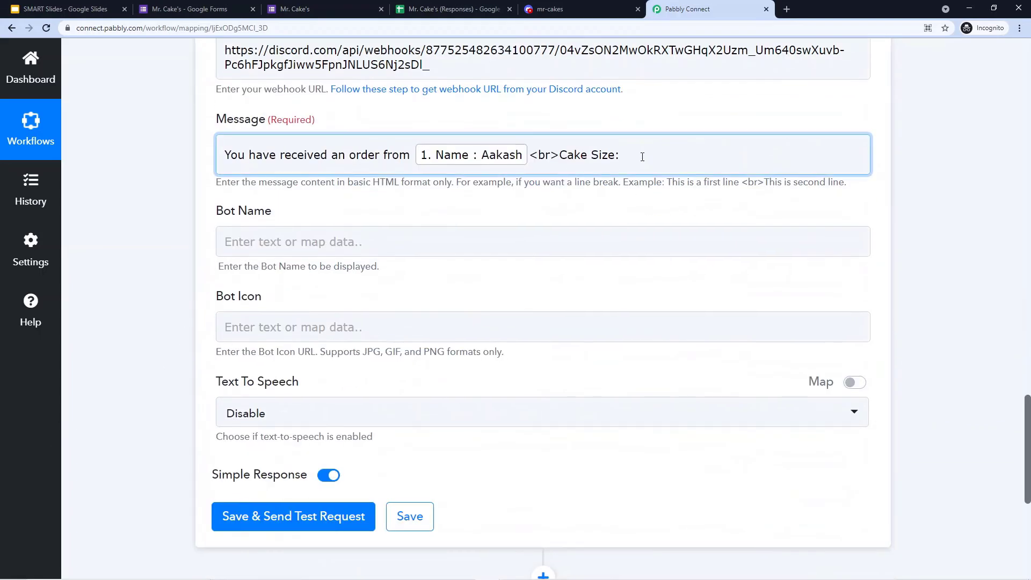
left_click(631, 156)
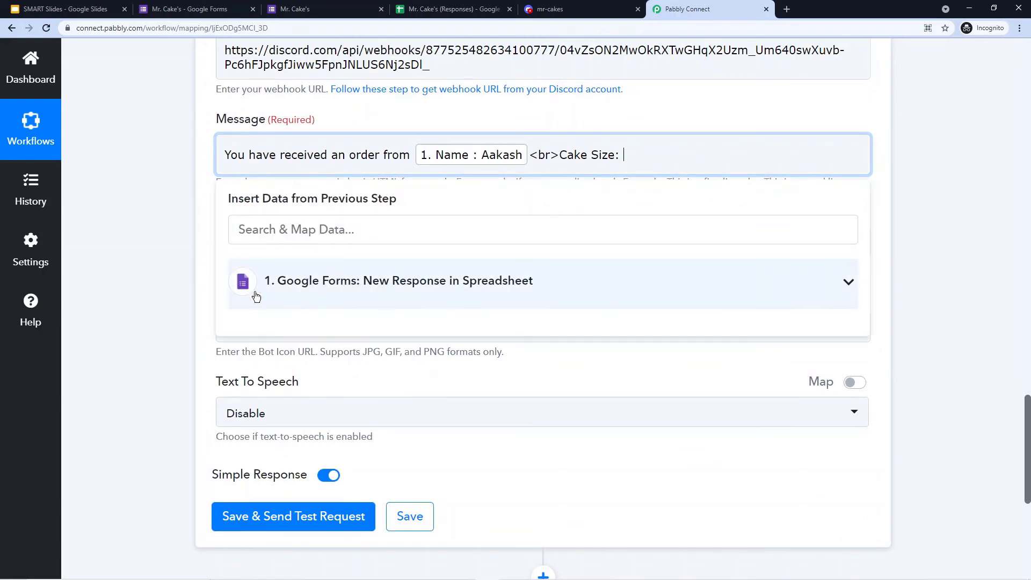
left_click(423, 290)
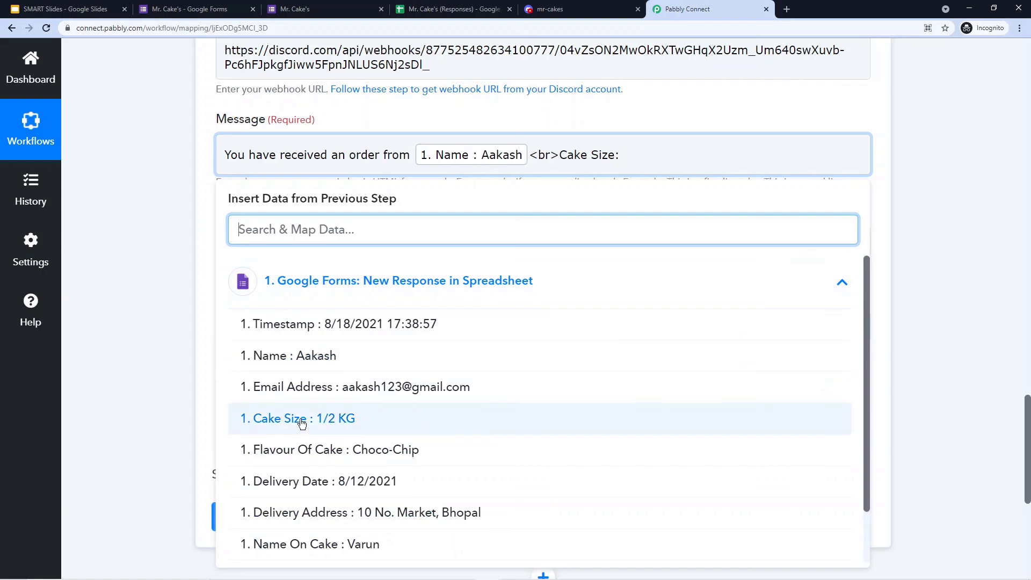
left_click(347, 419)
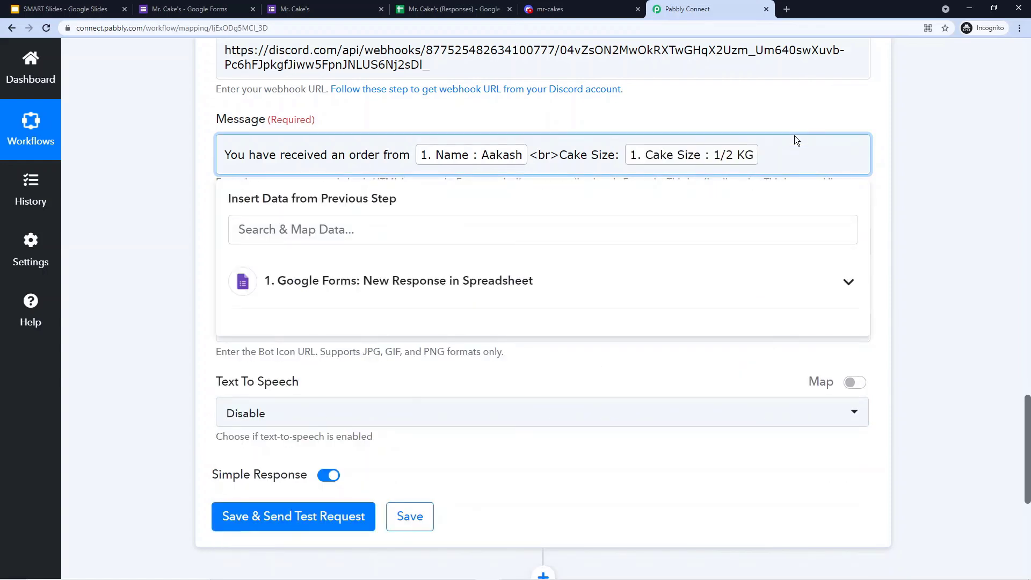
type("<>")
- Add a 'Cake Flavour:' label mapped to the form's Flavour Of Cake answer
type("Cake Flavour:")
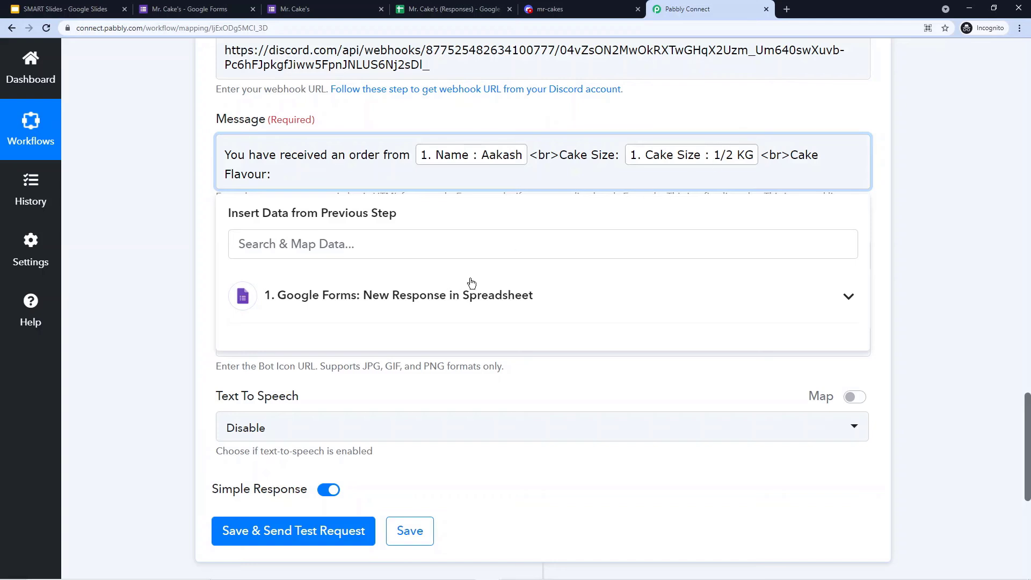
left_click(473, 295)
scroll(472, 295, "down", 1)
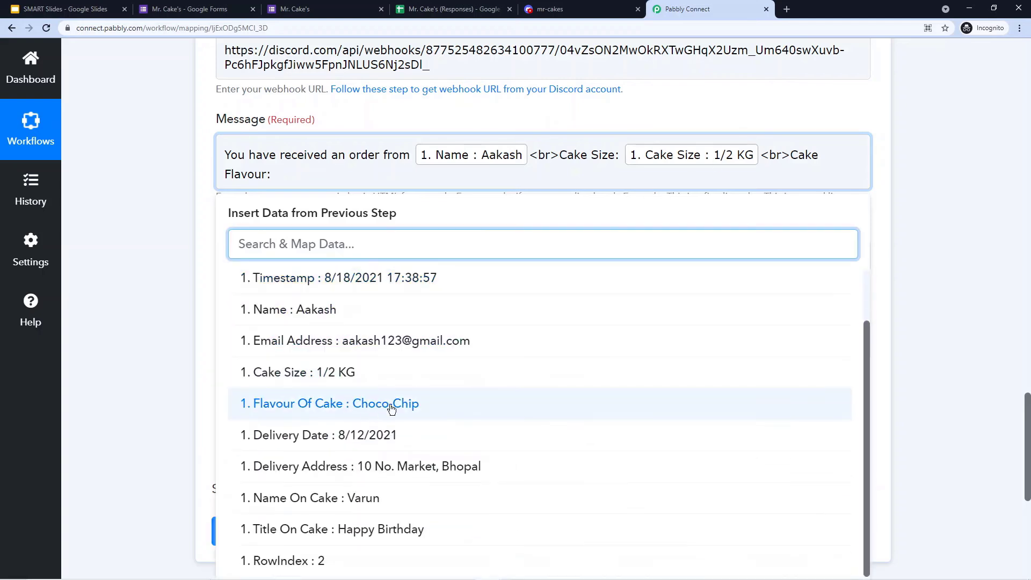
left_click(389, 408)
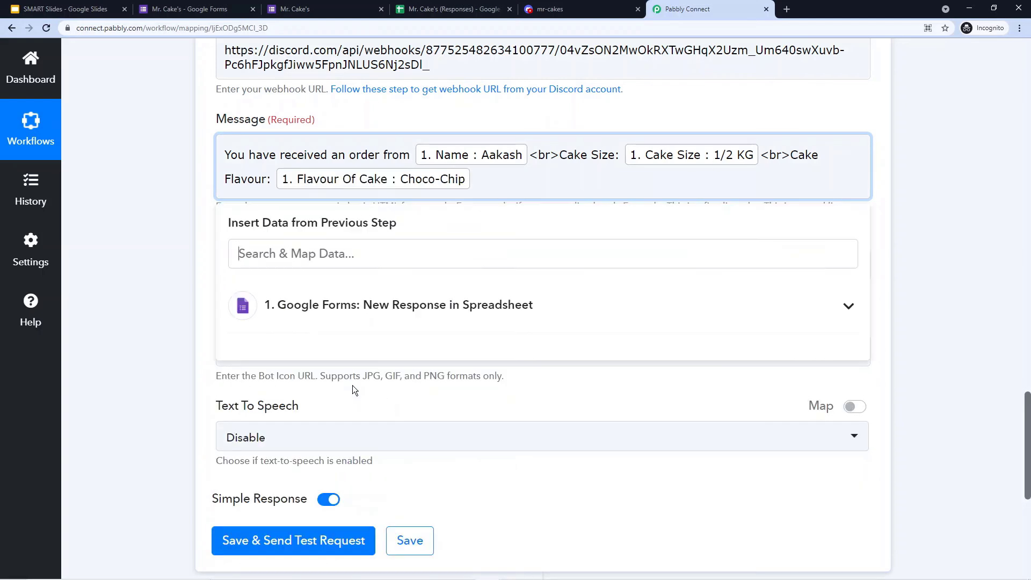
- Add a 'Delivery Date:' line mapped to the form's Delivery Date answer
type("<>")
type("br")
type("Deliv")
type("ery Date")
type(":")
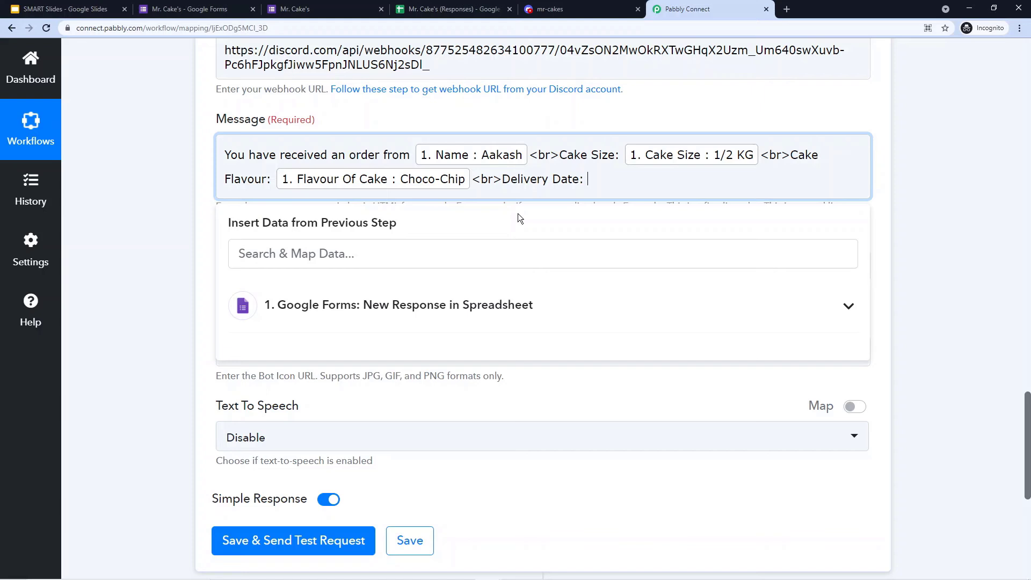
left_click(444, 303)
scroll(357, 419, "down", 2)
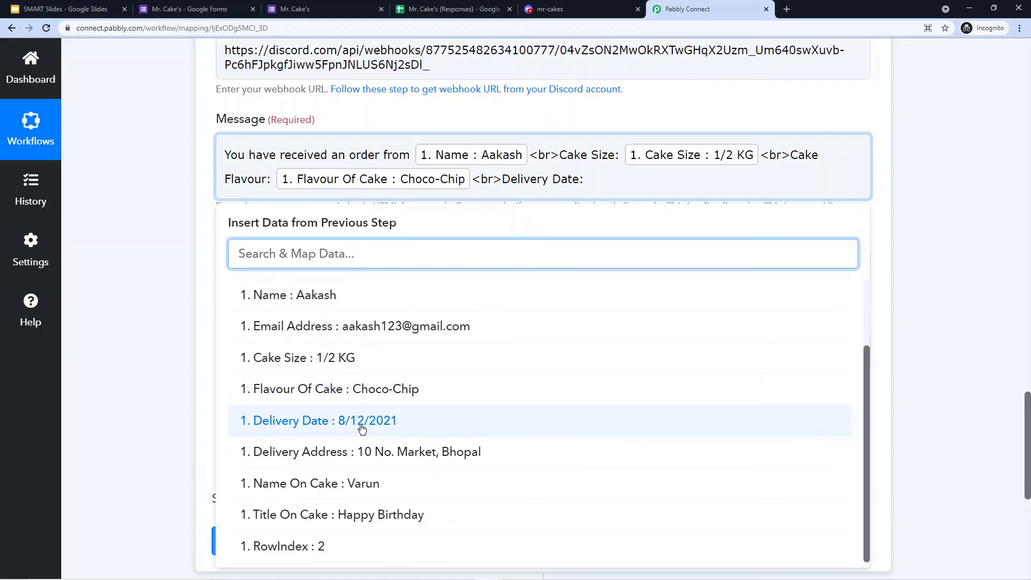
left_click(362, 422)
- Add a 'Delivery Location:' line mapped to the form's Delivery Address answer
type("<>")
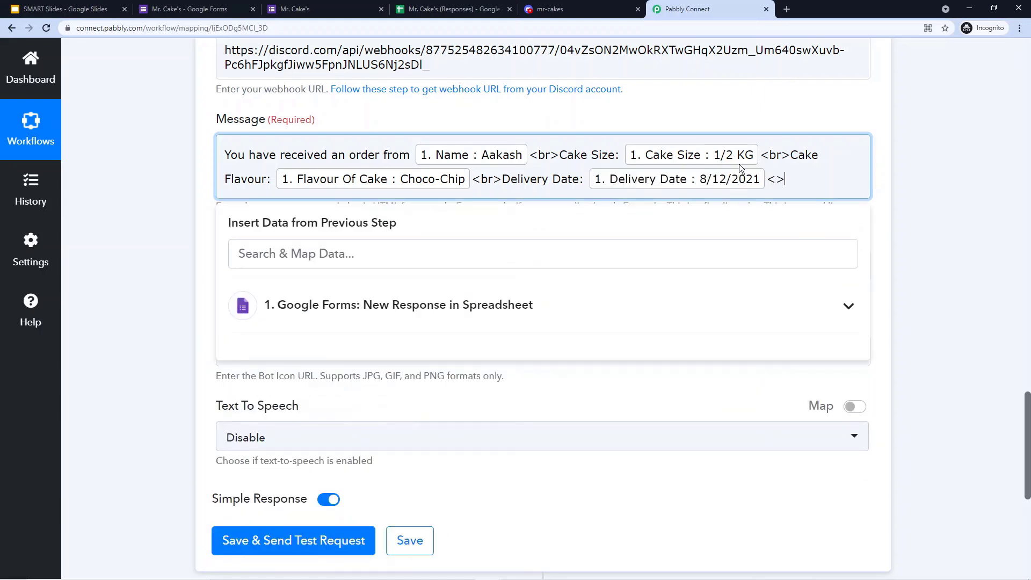
type("br")
type("Deliver")
type("y Location")
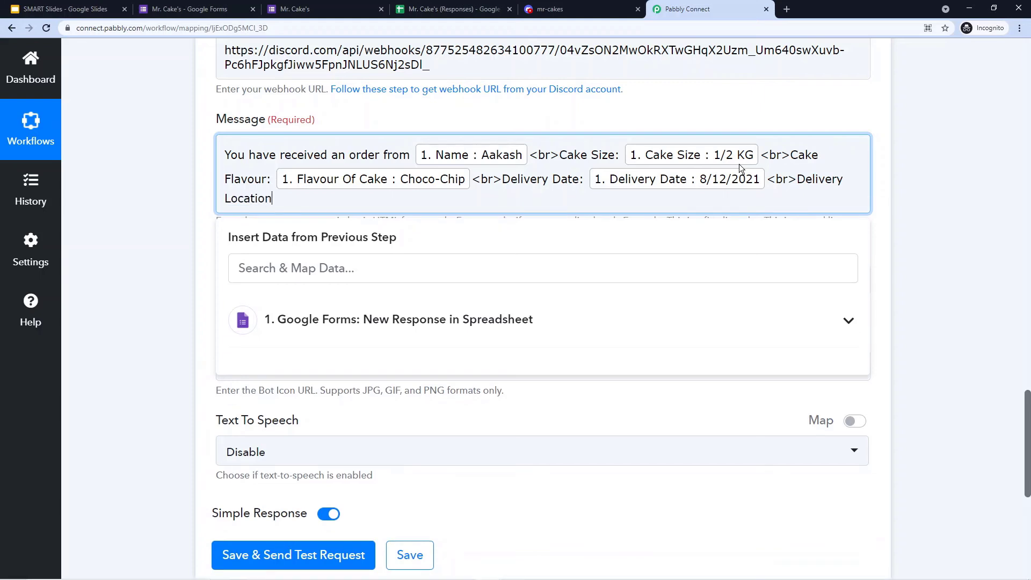
type(":")
left_click(474, 337)
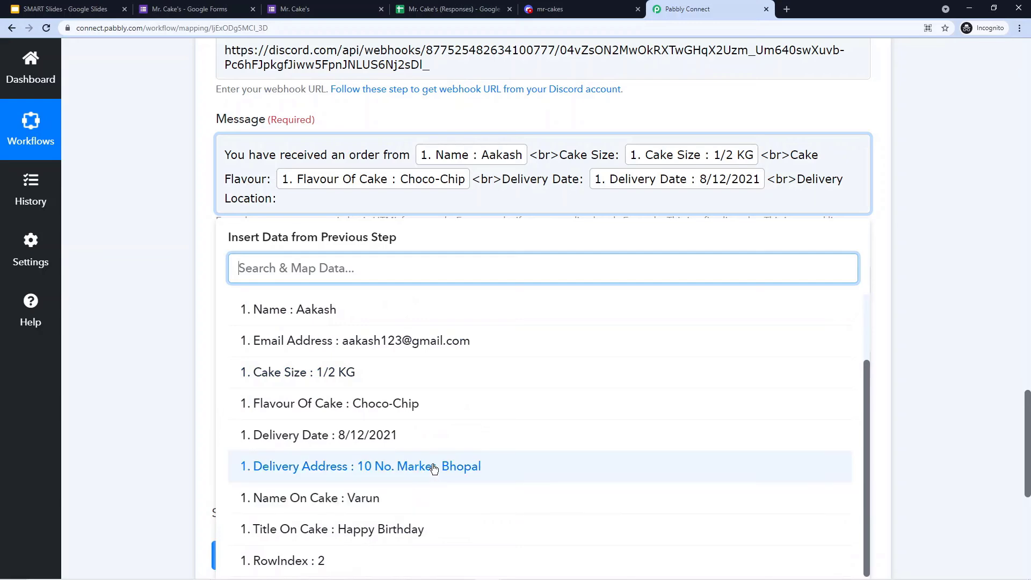
left_click(328, 467)
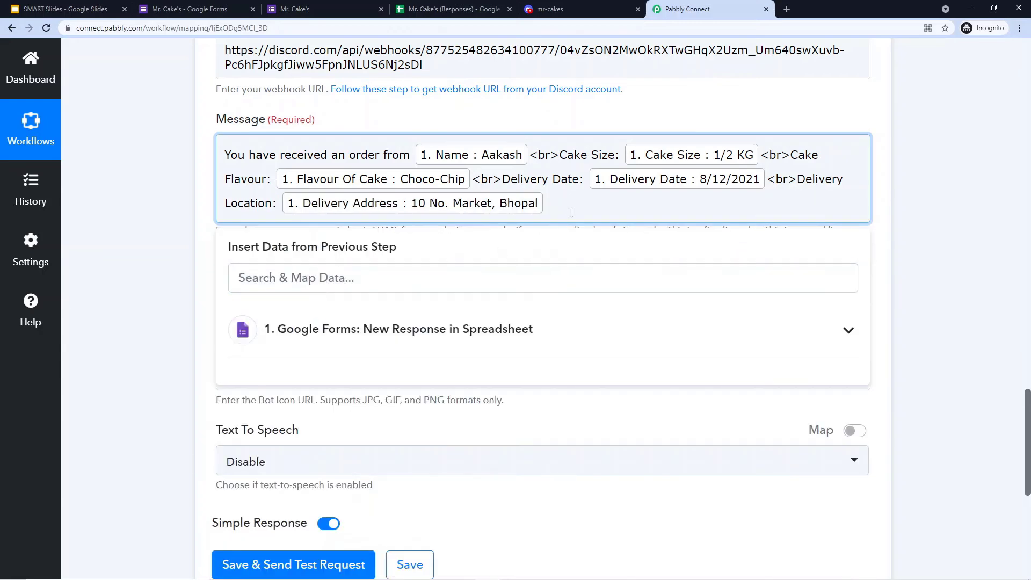
scroll(571, 210, "up", 14)
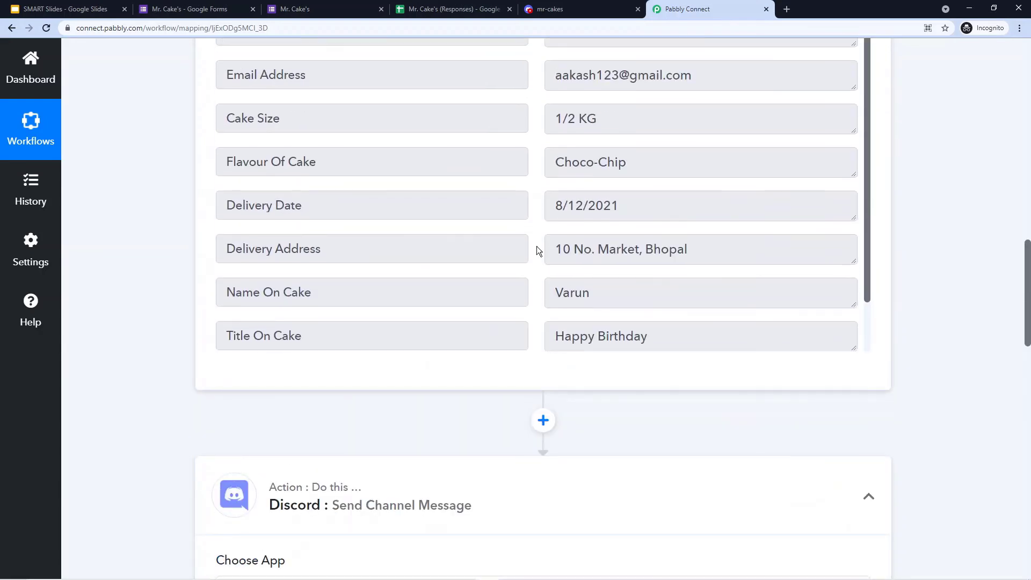
scroll(468, 233, "down", 1)
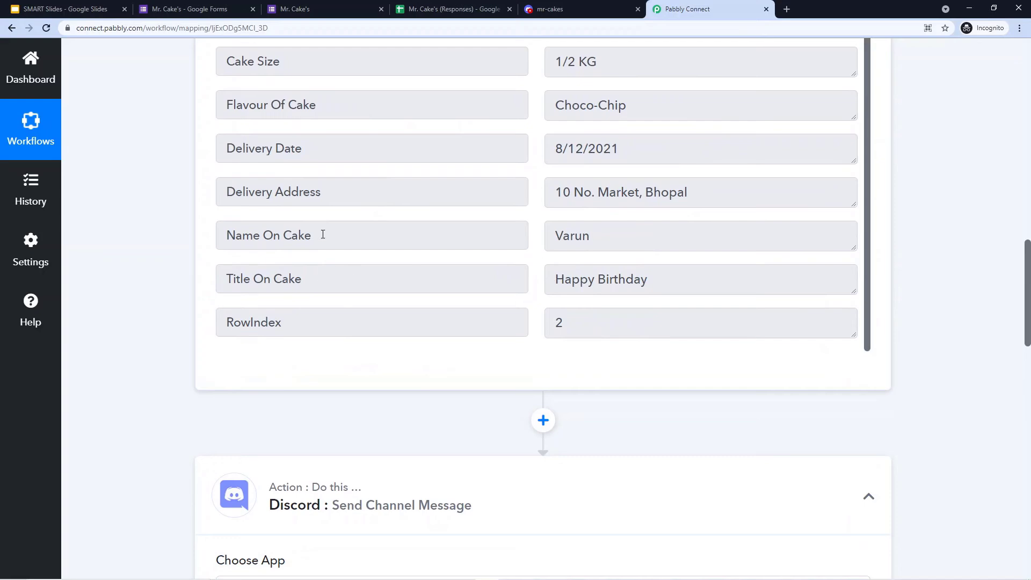
- Add a 'Name on Cake:' line mapped to the form's Name On Cake answer
left_click_drag(322, 236, 224, 233)
left_click(182, 247)
scroll(311, 263, "down", 13)
left_click(567, 207)
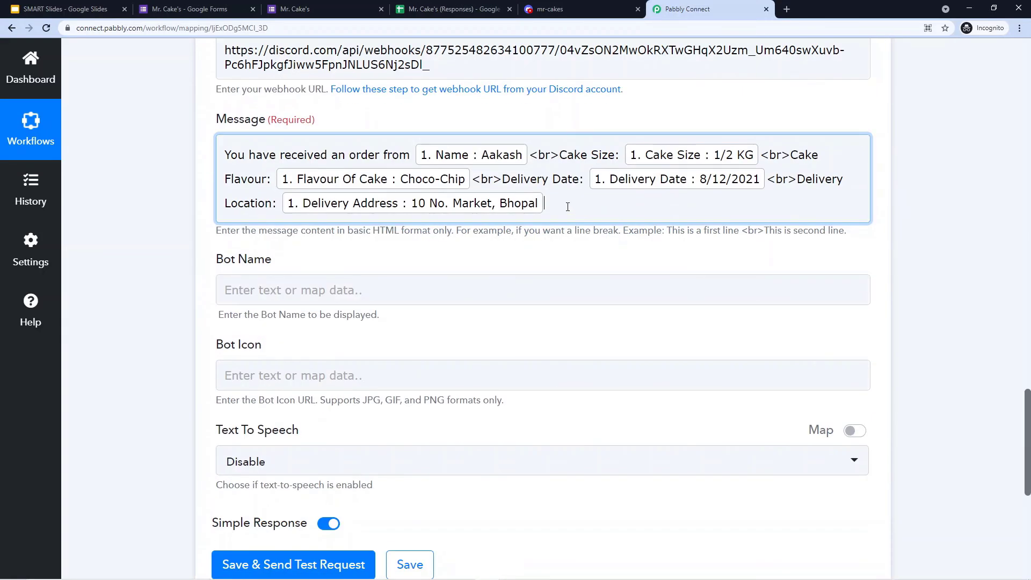
type("<>")
type("br")
type("Name")
type(" on Cake:")
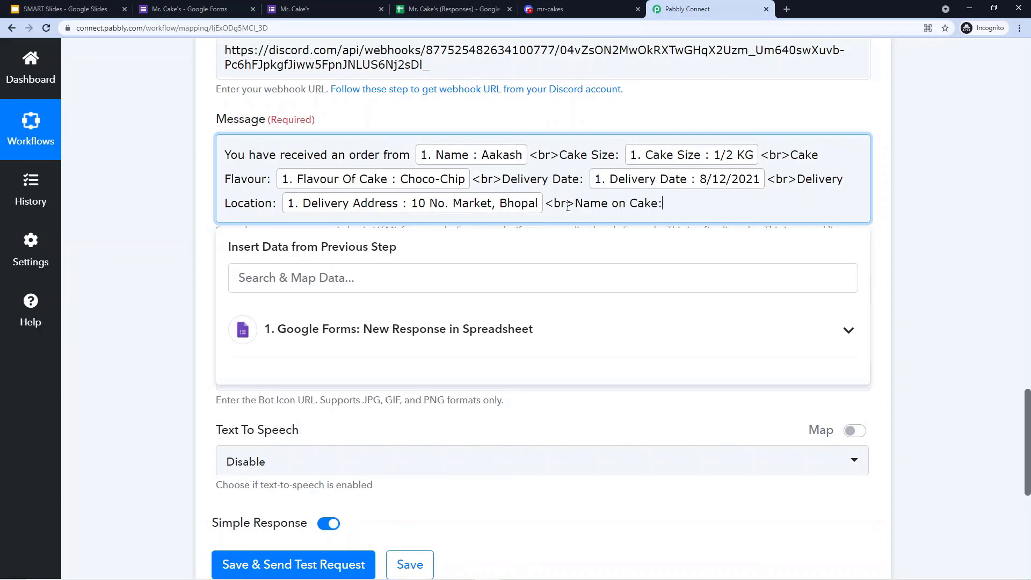
left_click(553, 329)
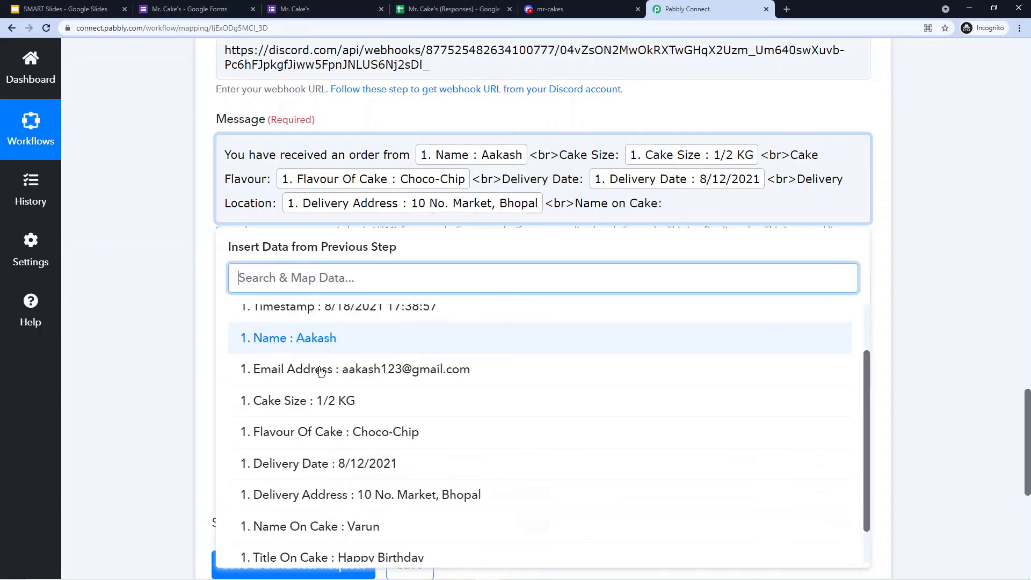
scroll(361, 484, "down", 2)
left_click(360, 484)
- Add a 'Title on Cake:' line mapped to the form's Title On Cake answer
type("<>br>")
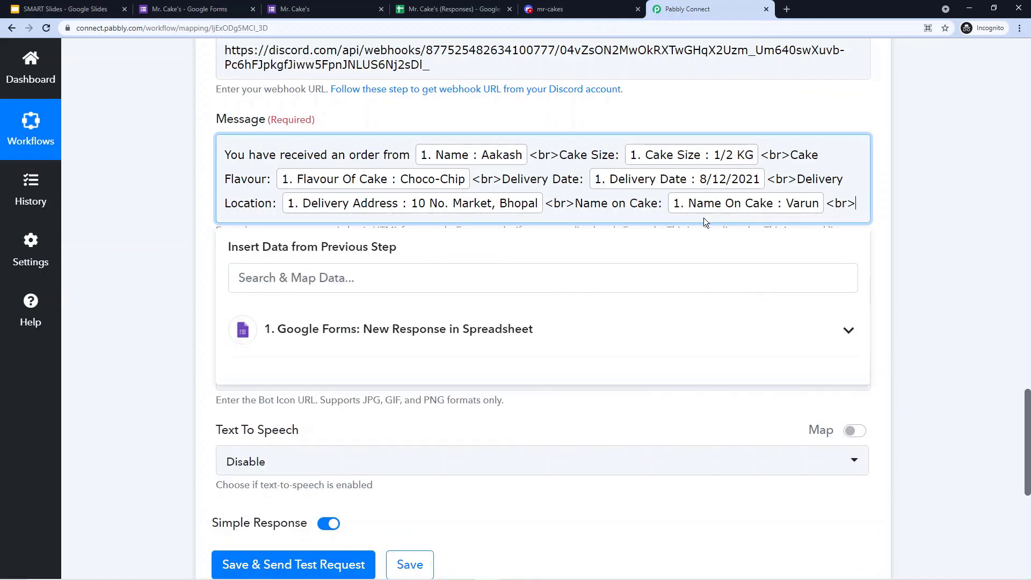
key("Right")
type("Title ")
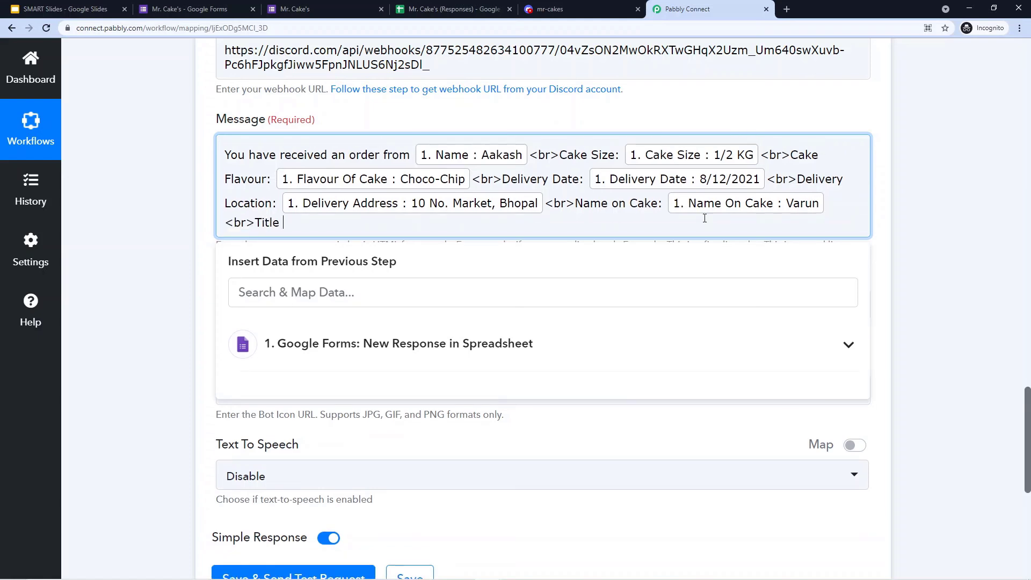
type("on Cake:")
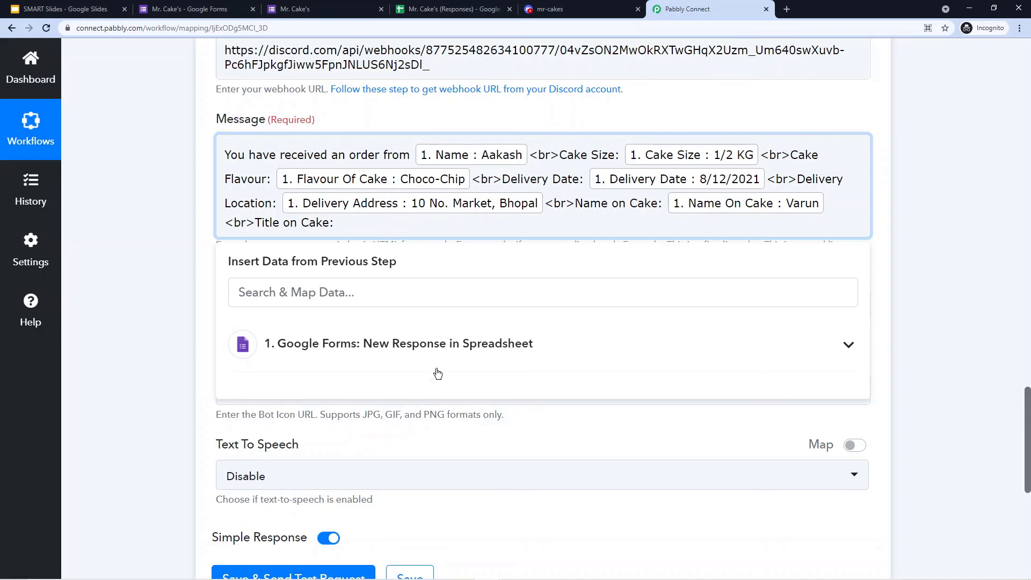
left_click(434, 359)
scroll(282, 537, "down", 3)
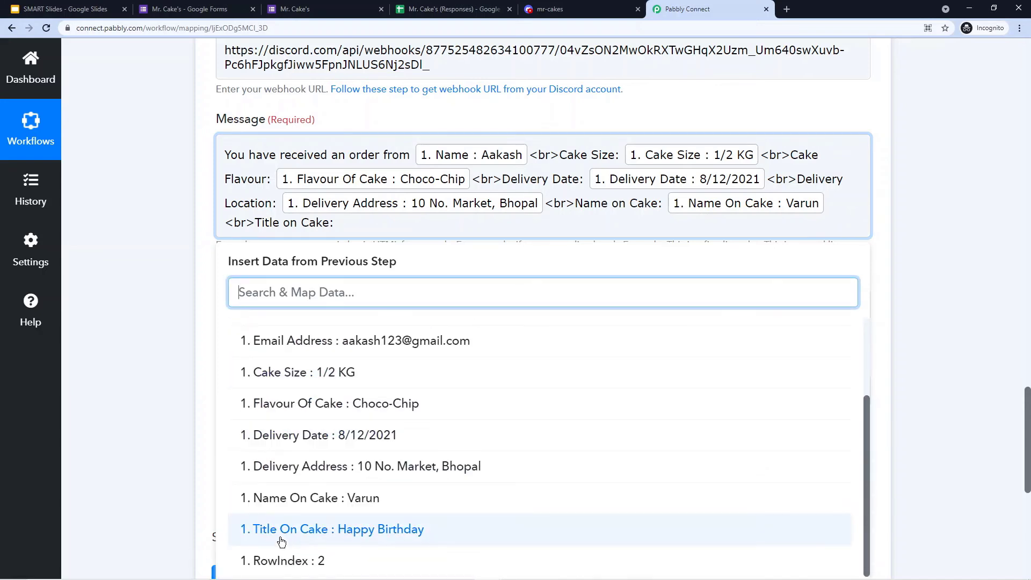
left_click(374, 530)
left_click(127, 306)
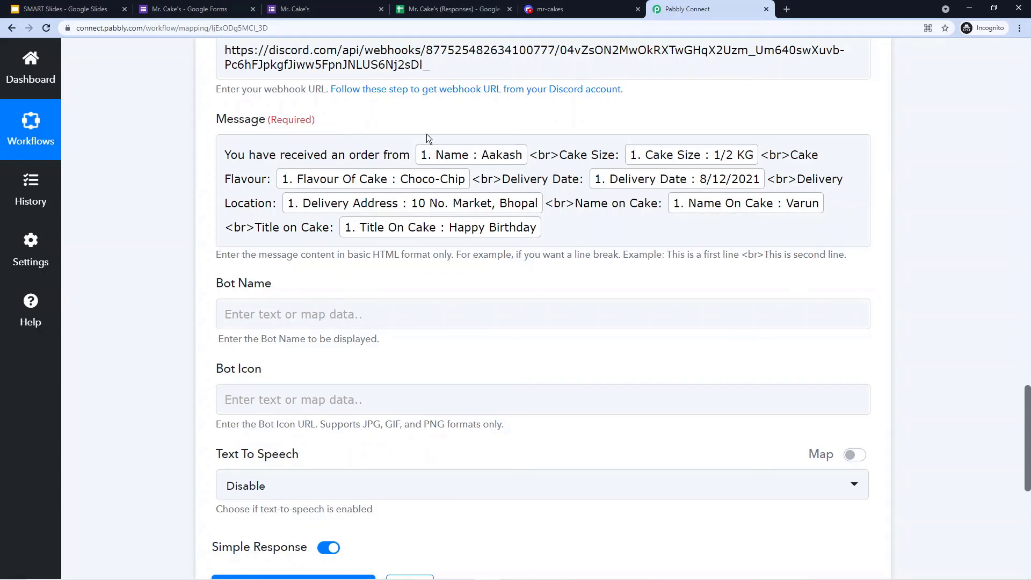
- Review the finished message template, then go back to Discord's webhook settings
scroll(679, 160, "up", 8)
scroll(679, 160, "up", 8)
scroll(147, 256, "down", 17)
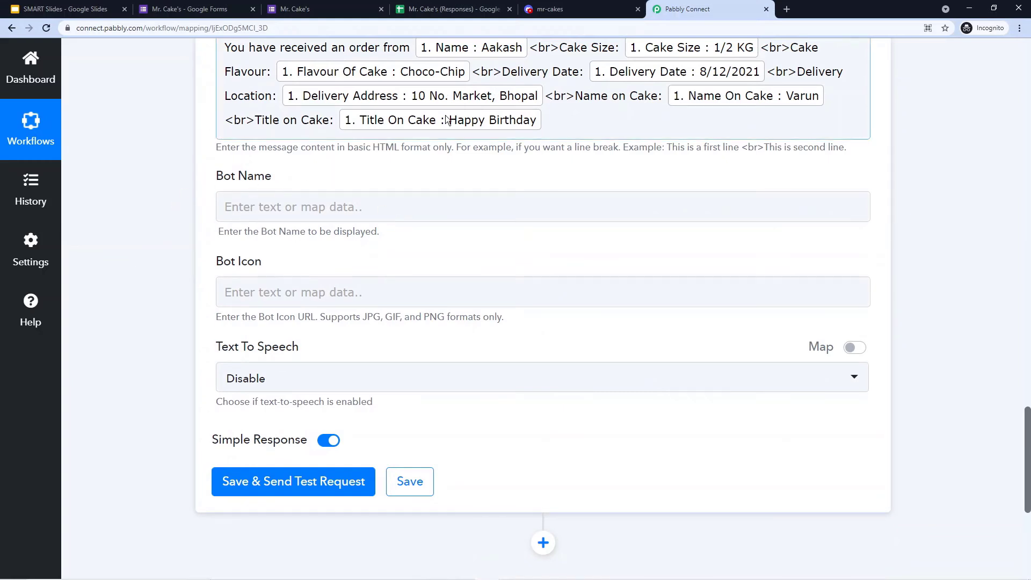
left_click(579, 6)
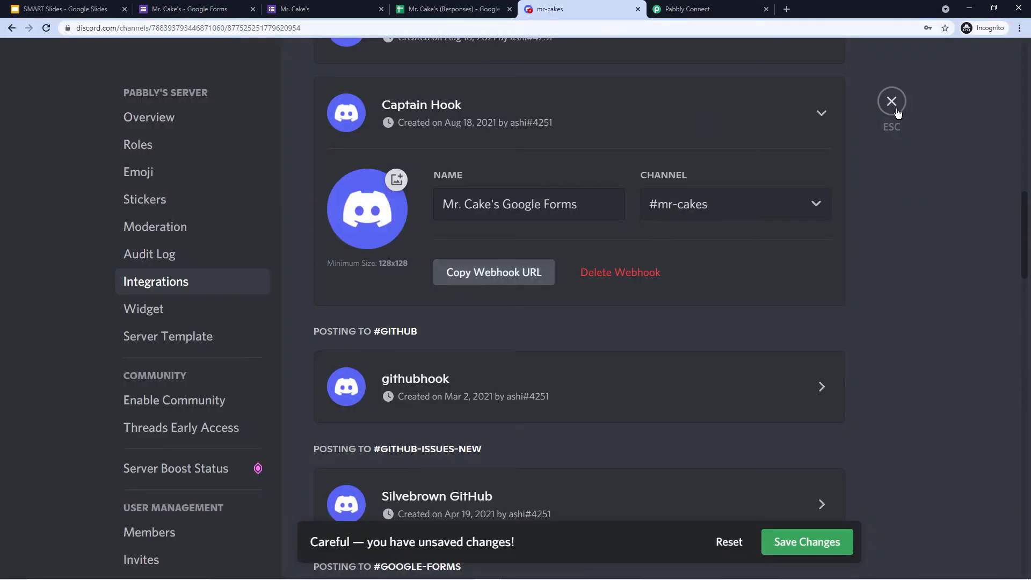
- Save the Discord webhook changes and close the server settings
left_click(831, 542)
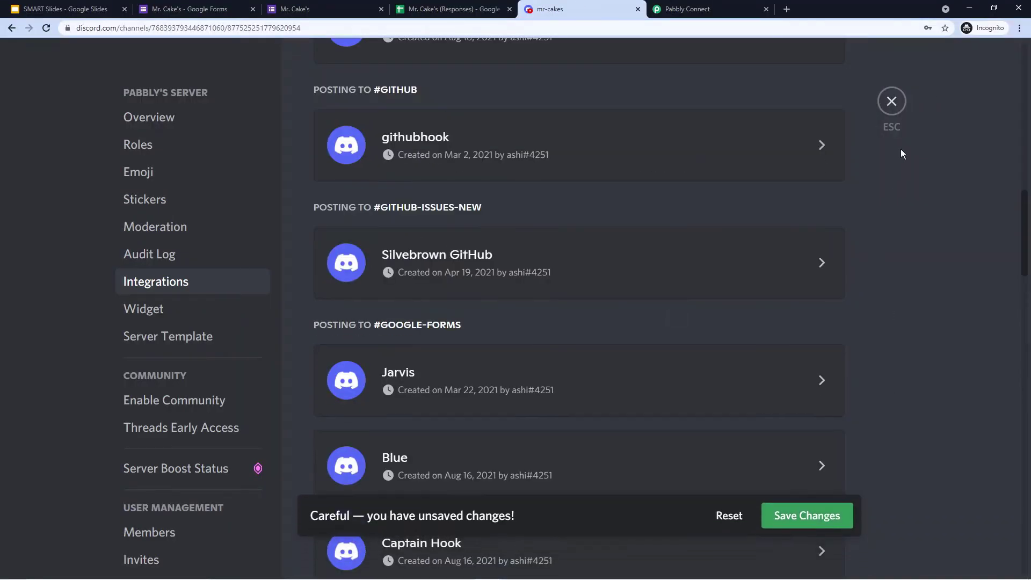
left_click(892, 102)
scroll(221, 345, "down", 5)
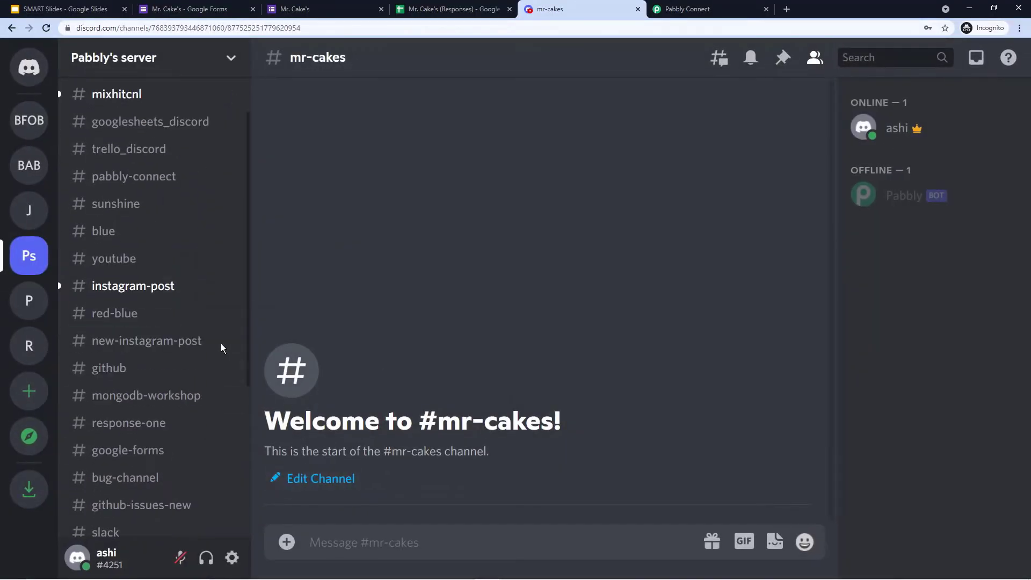
- View the sample bot order in #customized-pc, then return to Pabbly Connect
left_click(107, 370)
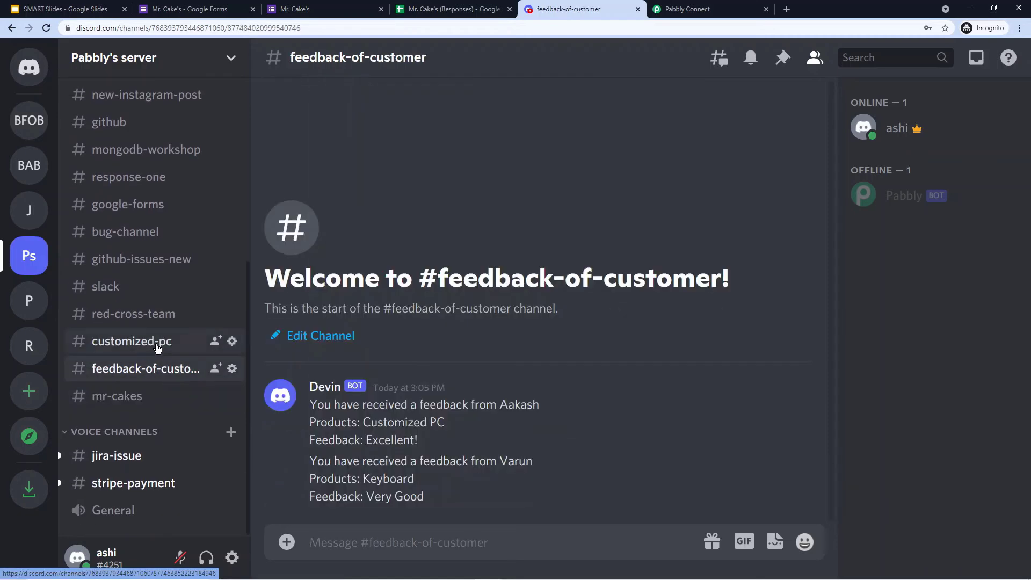
left_click(96, 344)
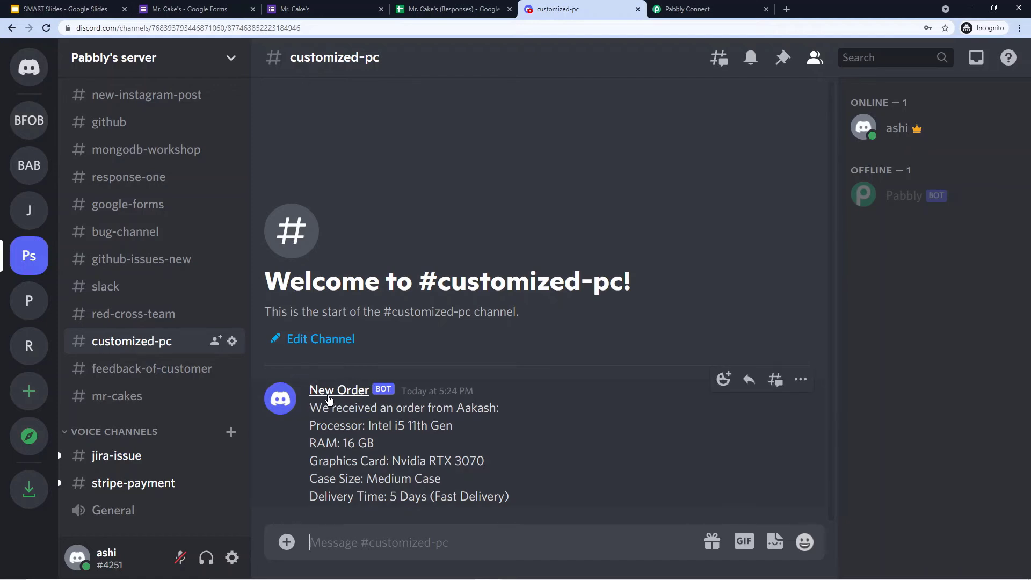
left_click(698, 8)
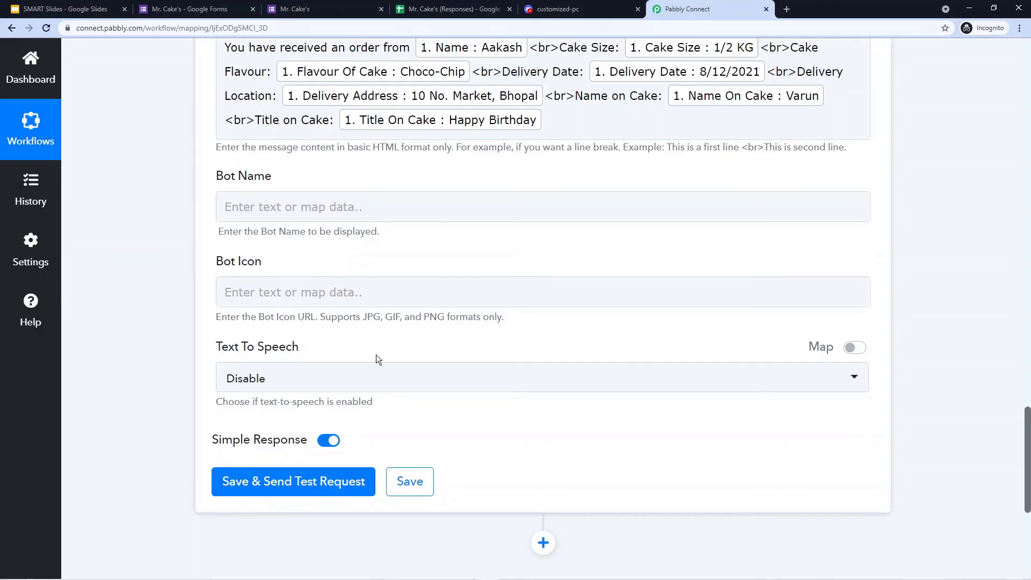
- Set the Discord step's Bot Name to Mr. Cake's, checking it against the sample Discord message
left_click(315, 210)
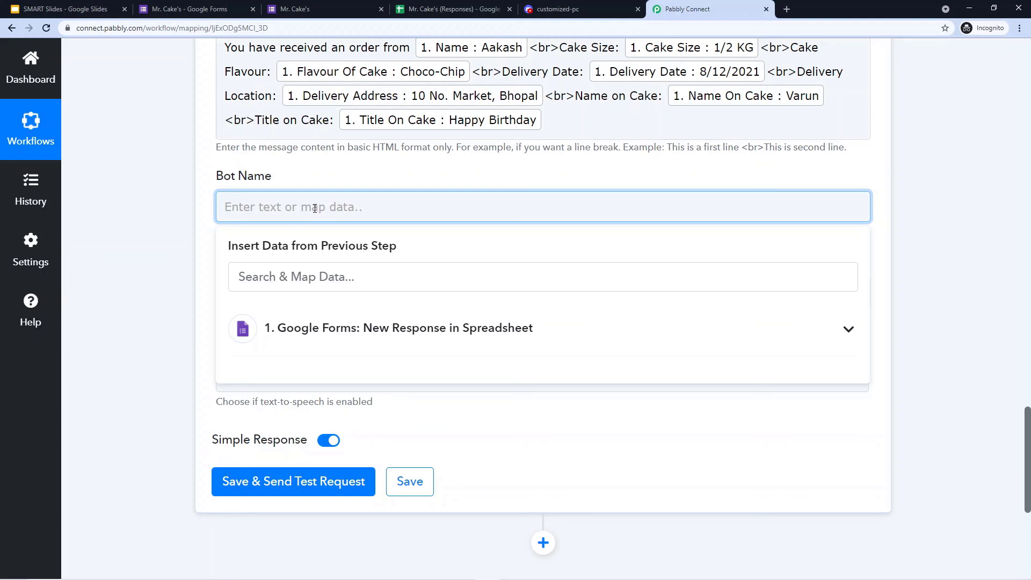
type("Mr. Cake's")
left_click(202, 211)
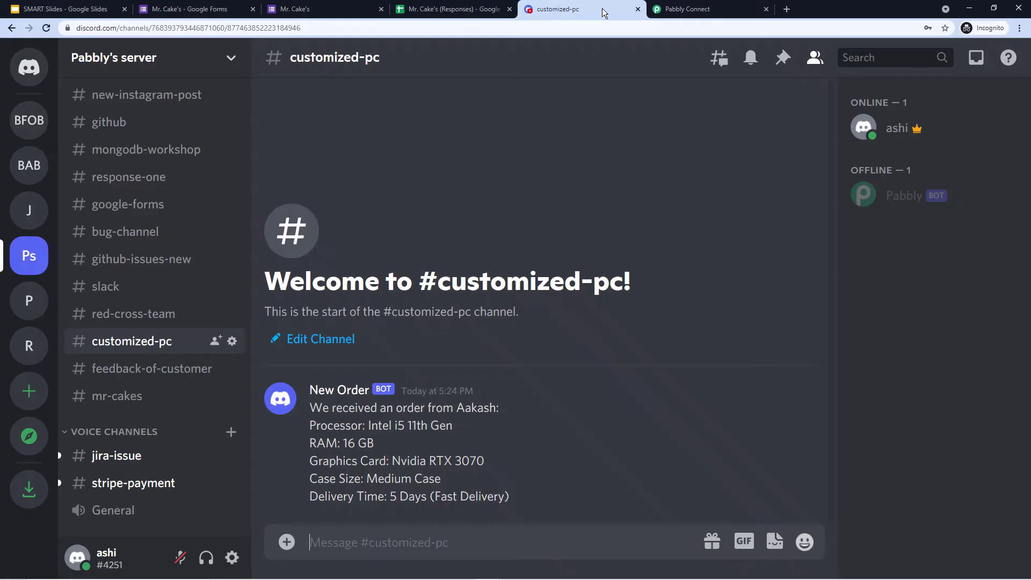
left_click(602, 9)
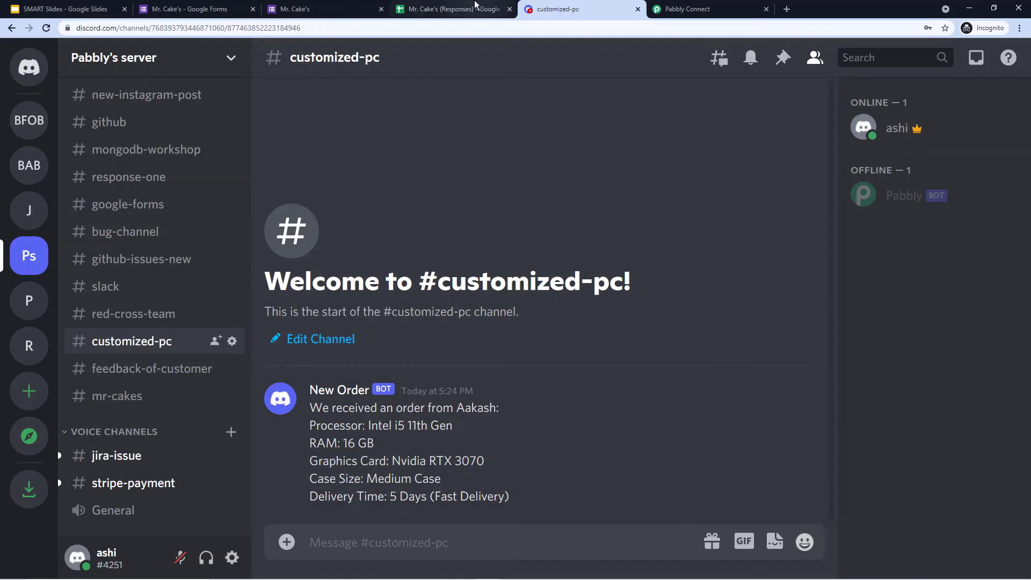
left_click(699, 9)
- Leave the Bot Icon field blank after trying it a few times
left_click(256, 294)
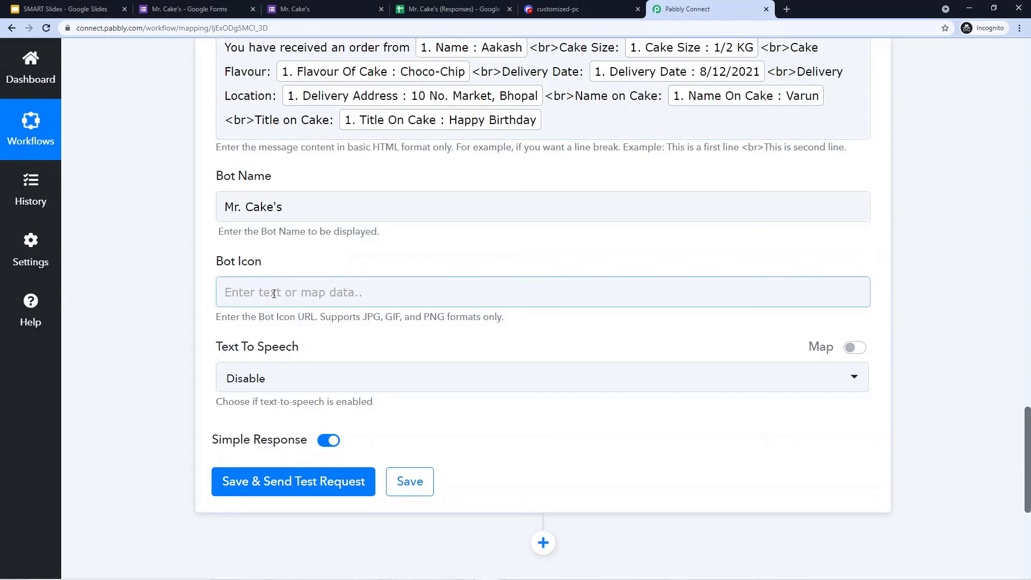
left_click(297, 273)
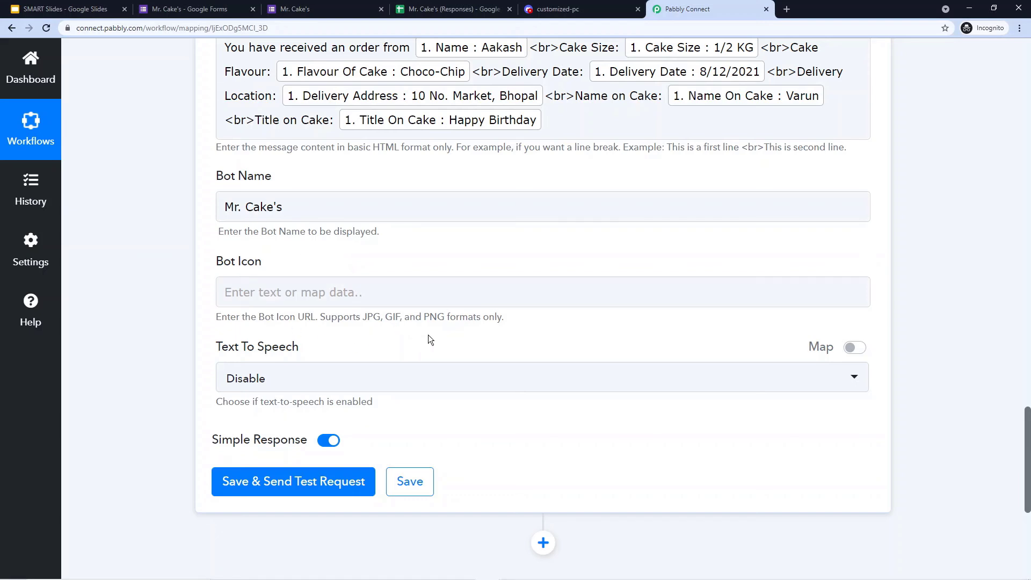
left_click(302, 299)
left_click(341, 246)
left_click(279, 297)
left_click(355, 257)
key("ctrl+shift+Tab")
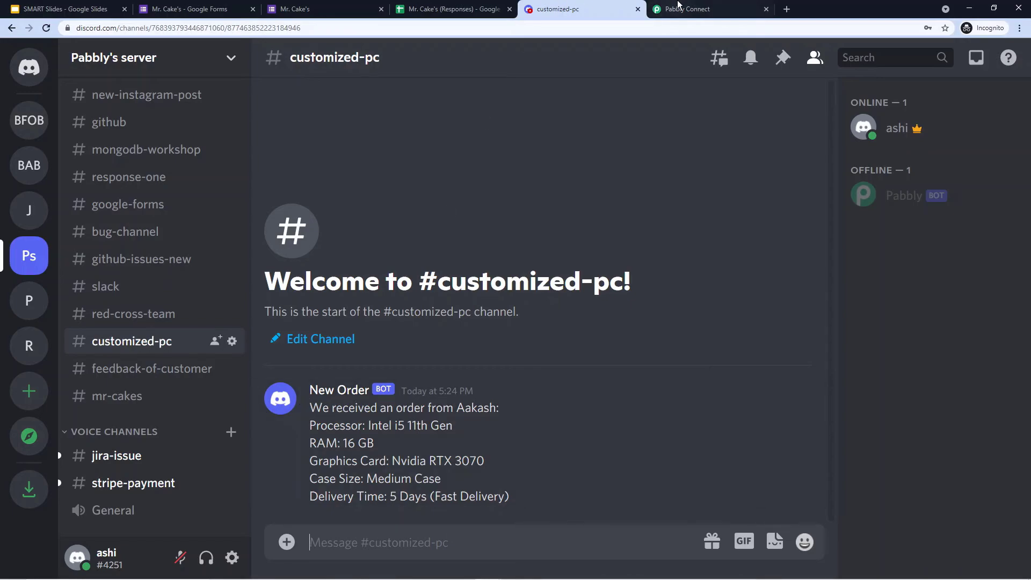
left_click(662, 10)
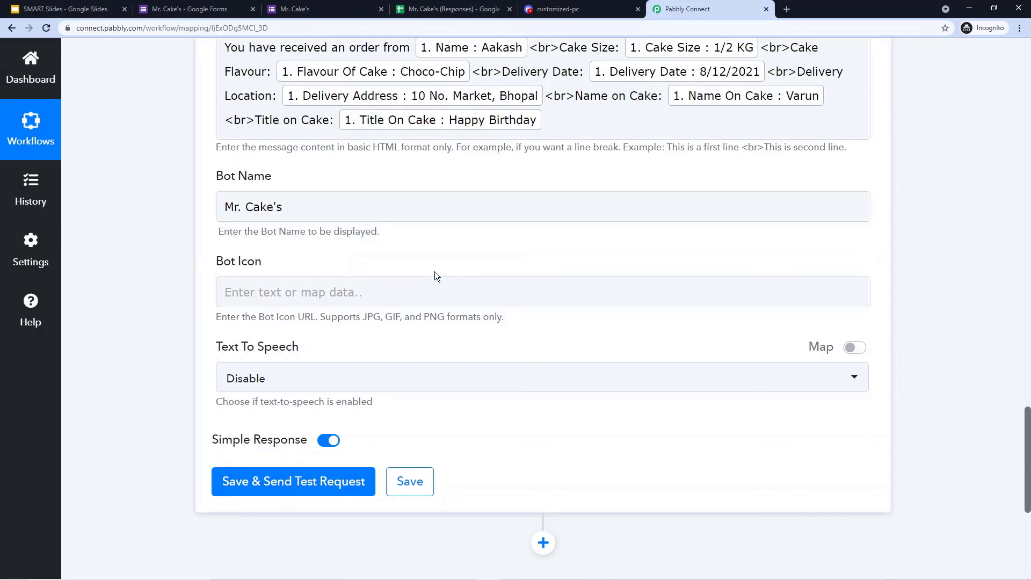
- Set the Discord step's Text To Speech option to Disable
scroll(408, 257, "down", 2)
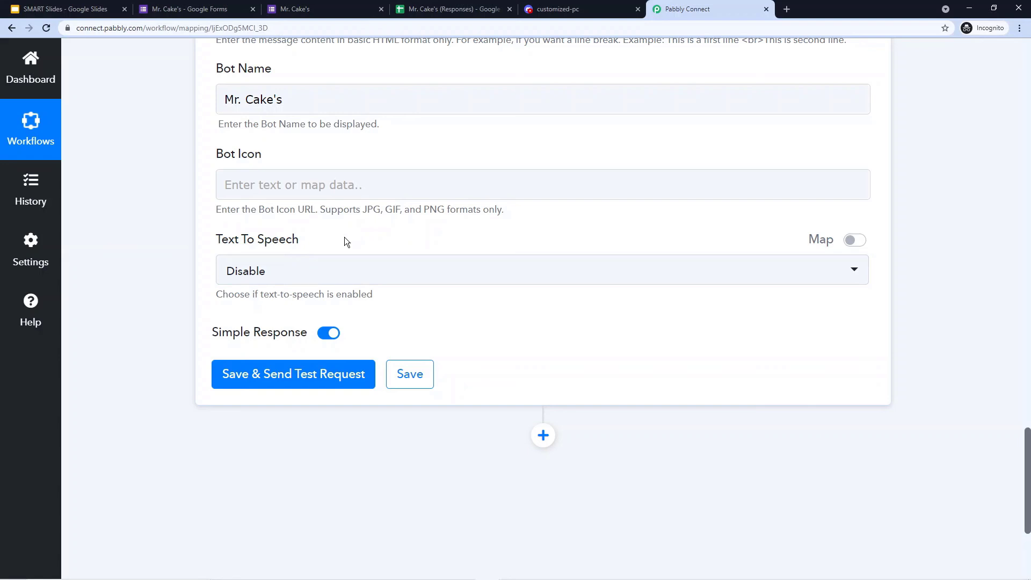
left_click(351, 264)
left_click(265, 374)
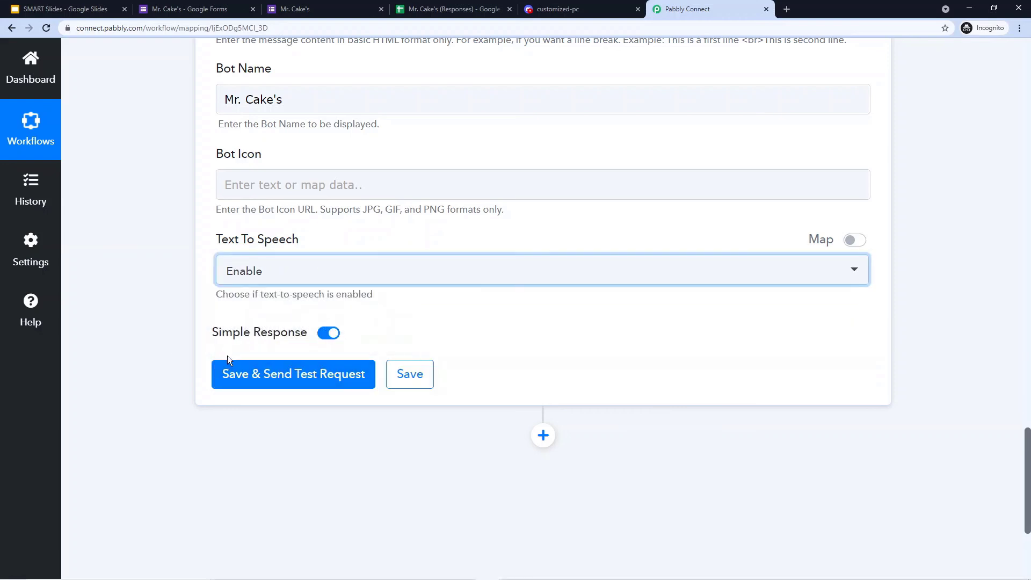
left_click(317, 270)
left_click(266, 347)
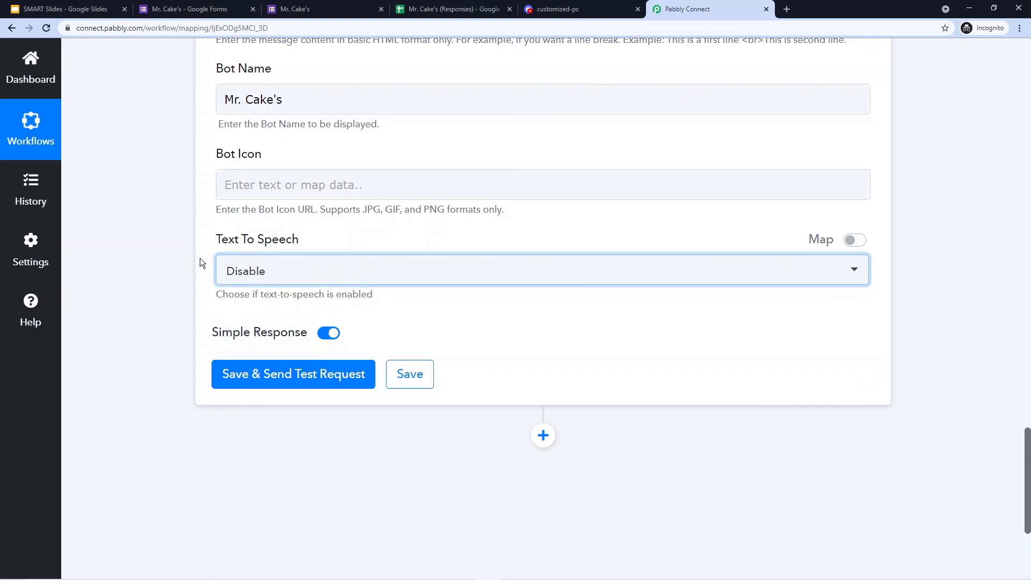
- Save the Discord step and send a test request, then switch to Discord
scroll(204, 213, "down", 8)
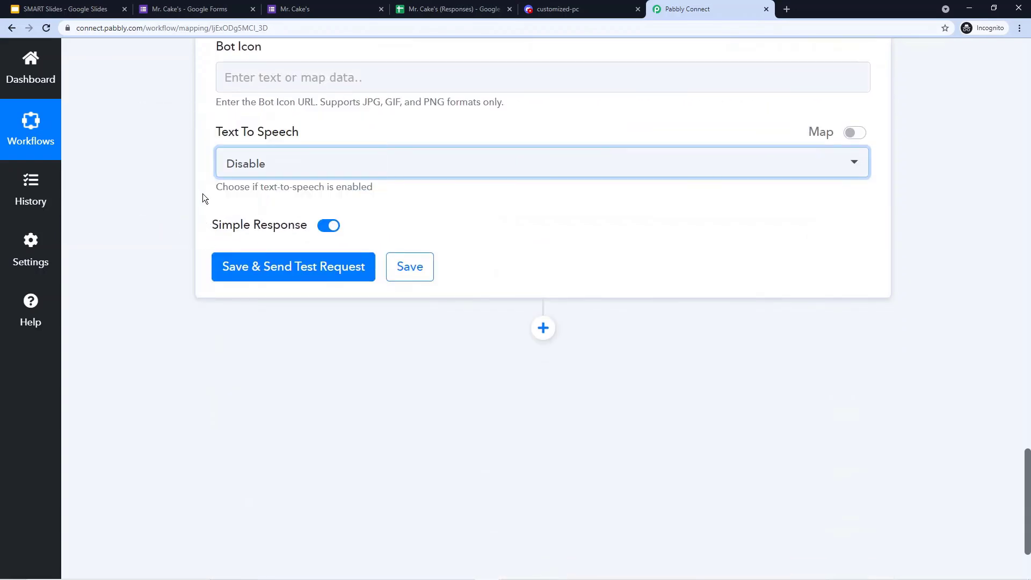
left_click(279, 270)
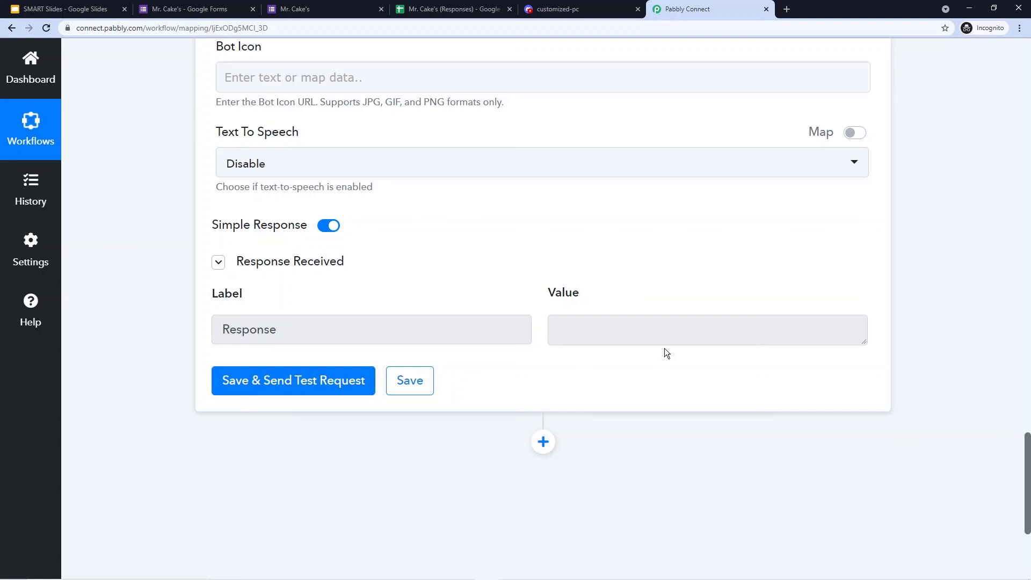
scroll(600, 243, "up", 6)
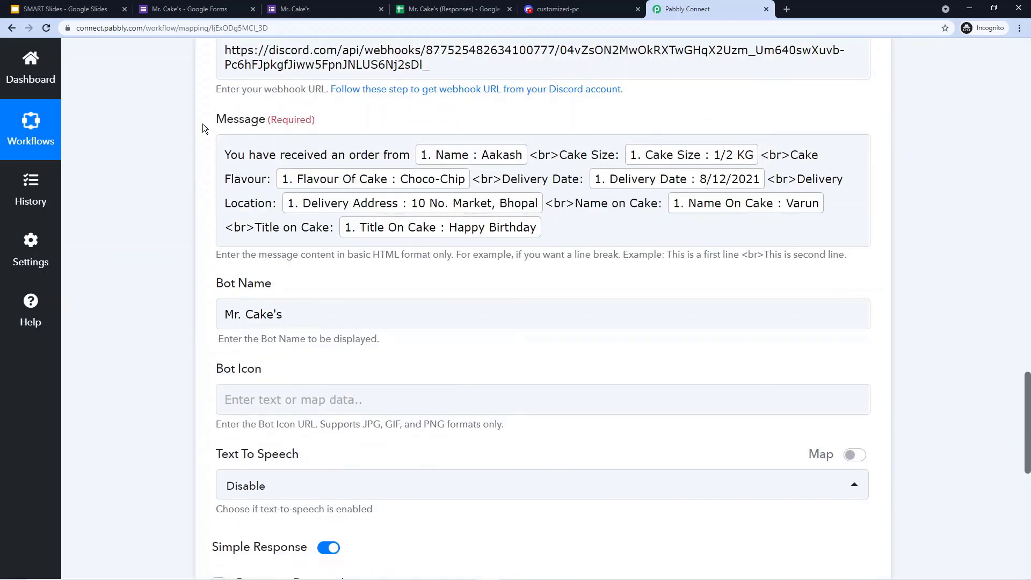
left_click(556, 8)
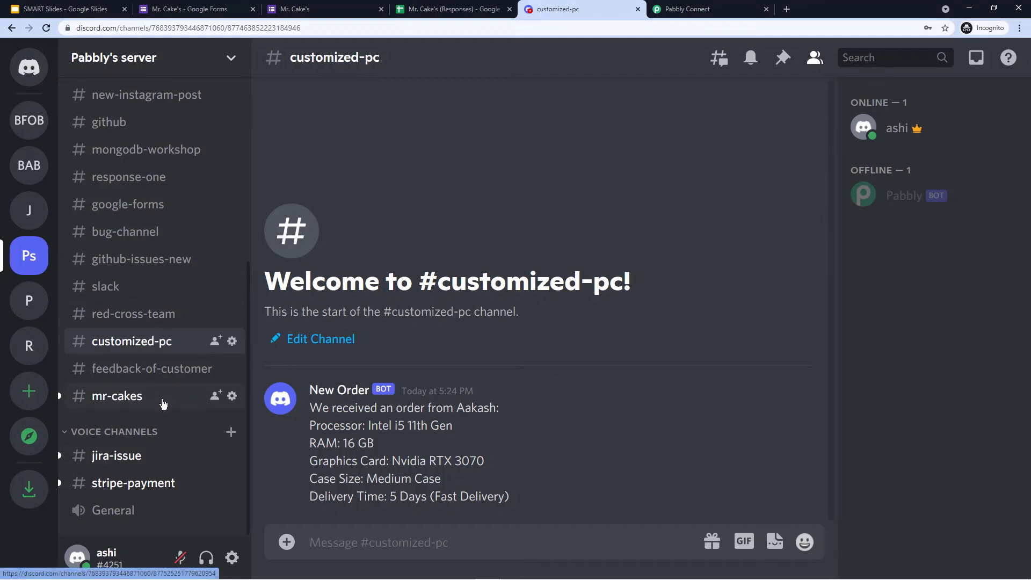
- Check the Mr. Cake's bot order message in #mr-cakes against the submitted form and workflow
left_click(122, 399)
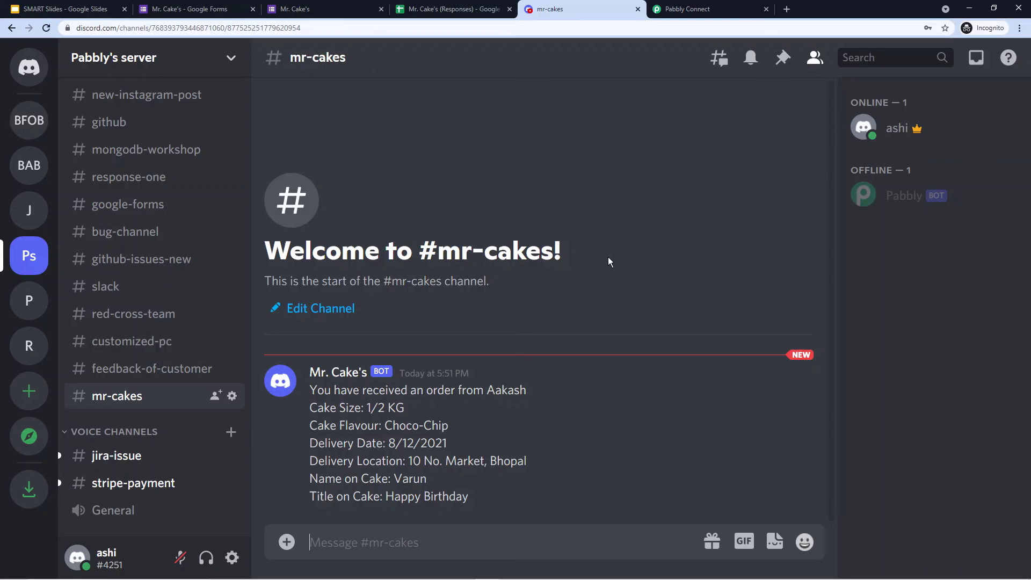
left_click(303, 9)
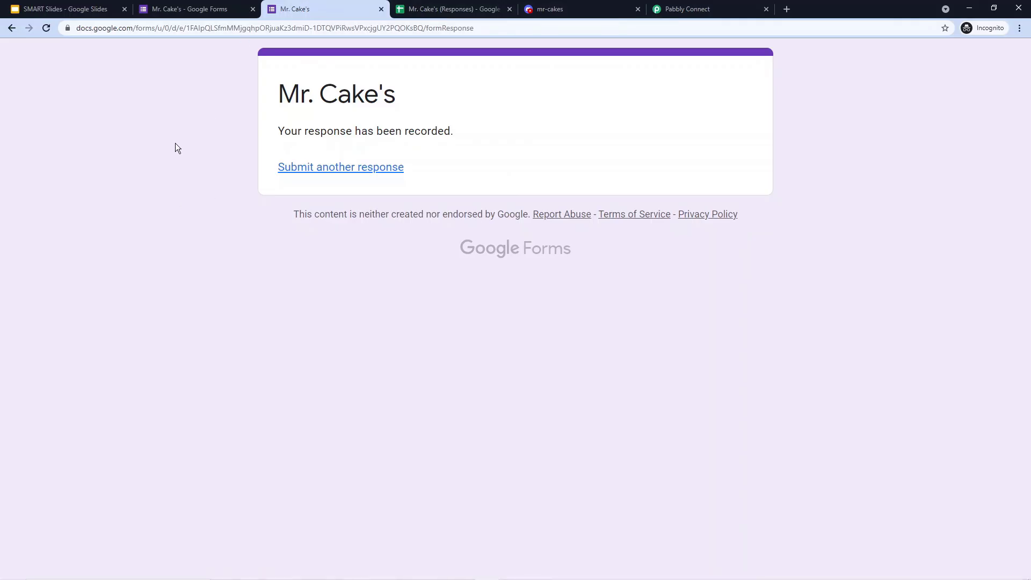
left_click(582, 8)
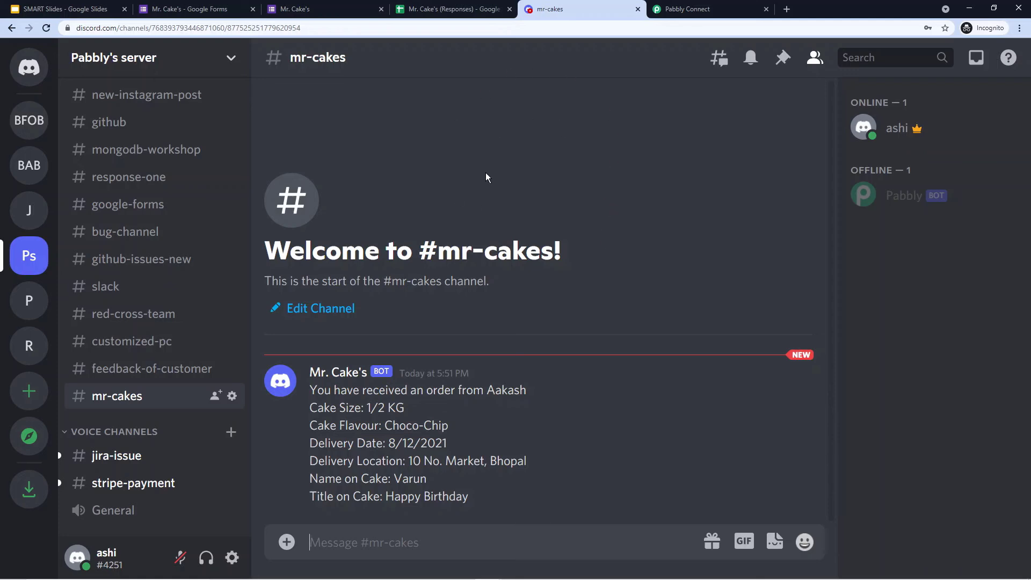
left_click(693, 8)
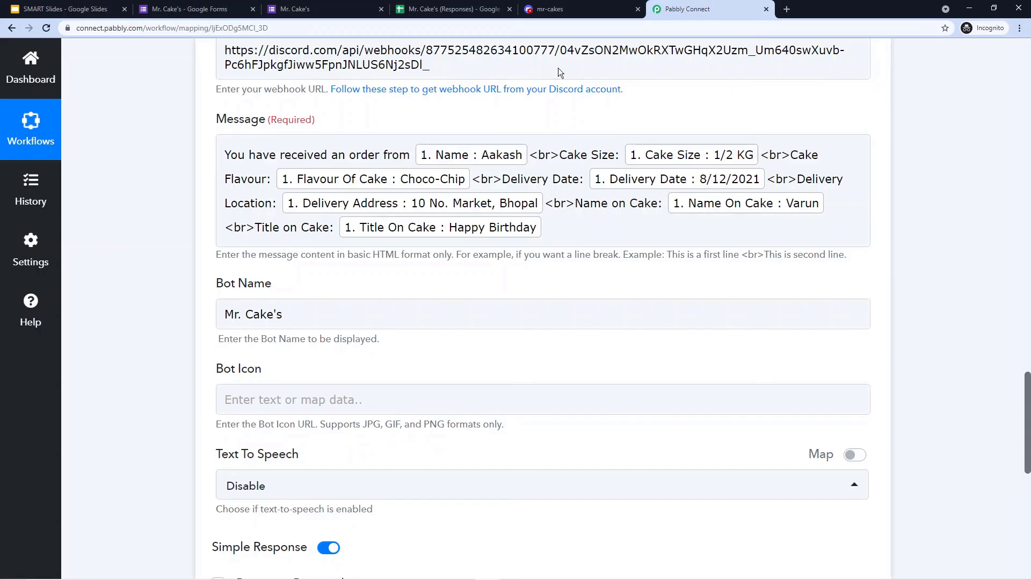
left_click(569, 8)
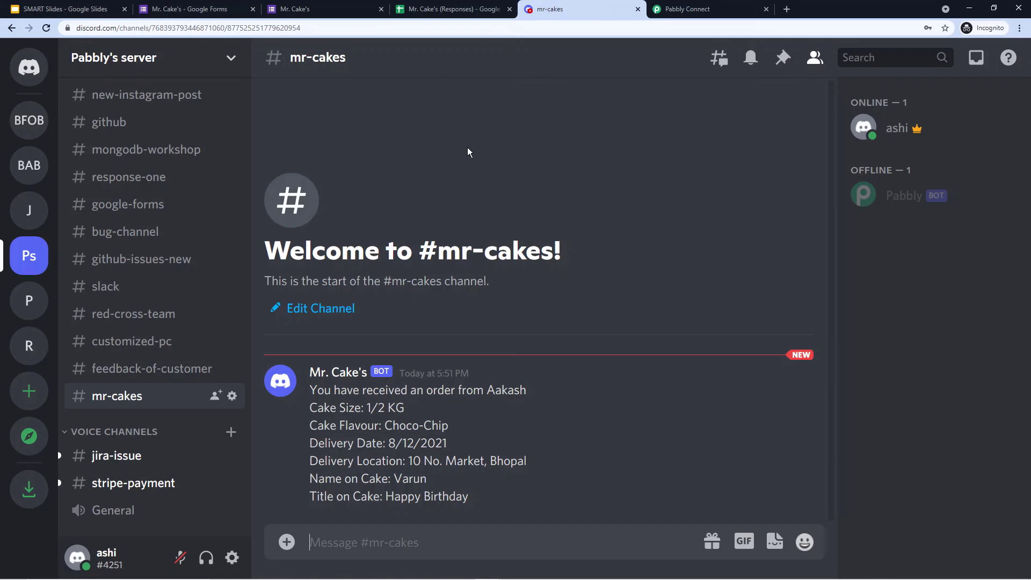
left_click(322, 8)
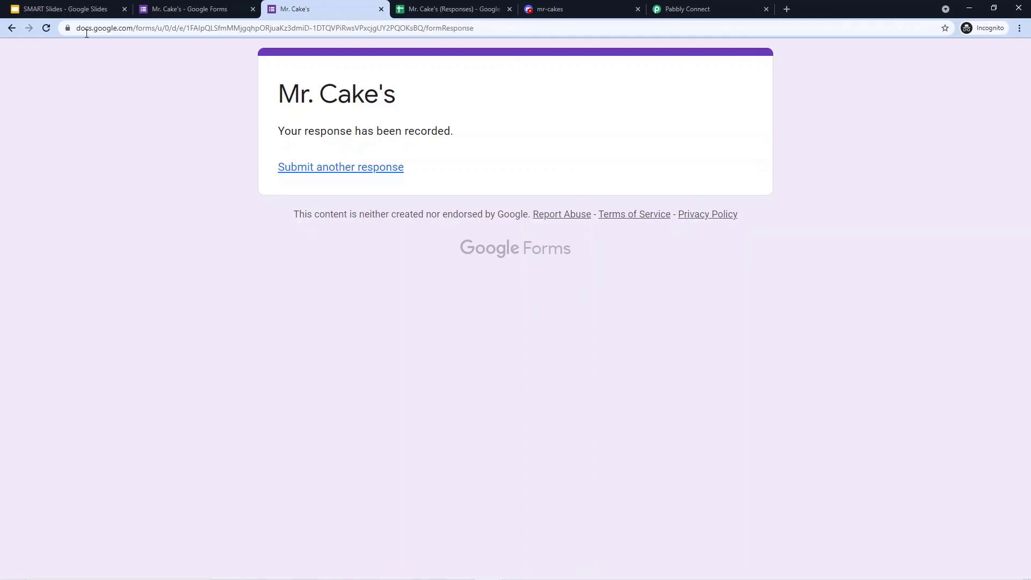
- Start a fresh form response and enter the customer's name and e-mail address
left_click(45, 29)
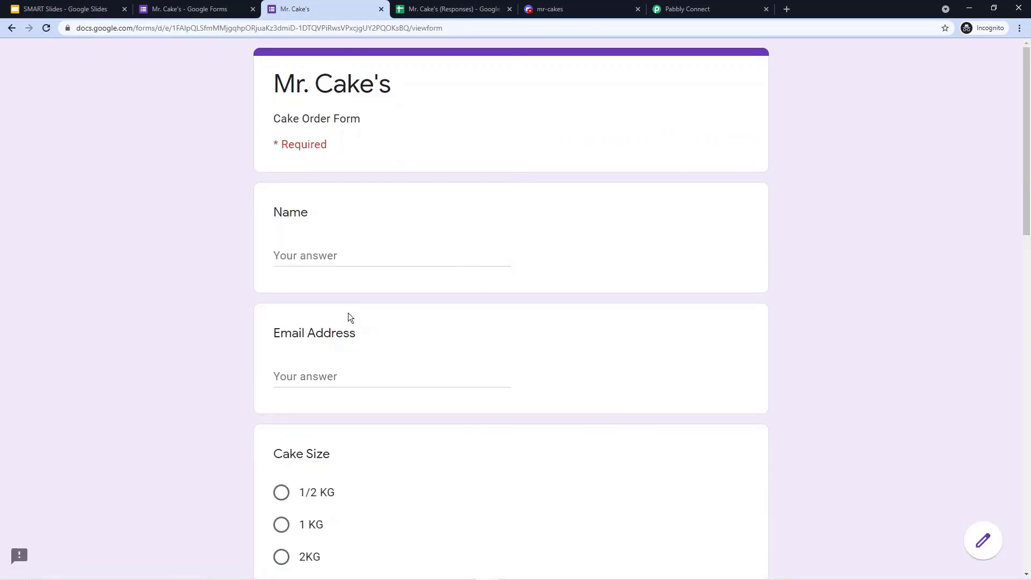
left_click(294, 251)
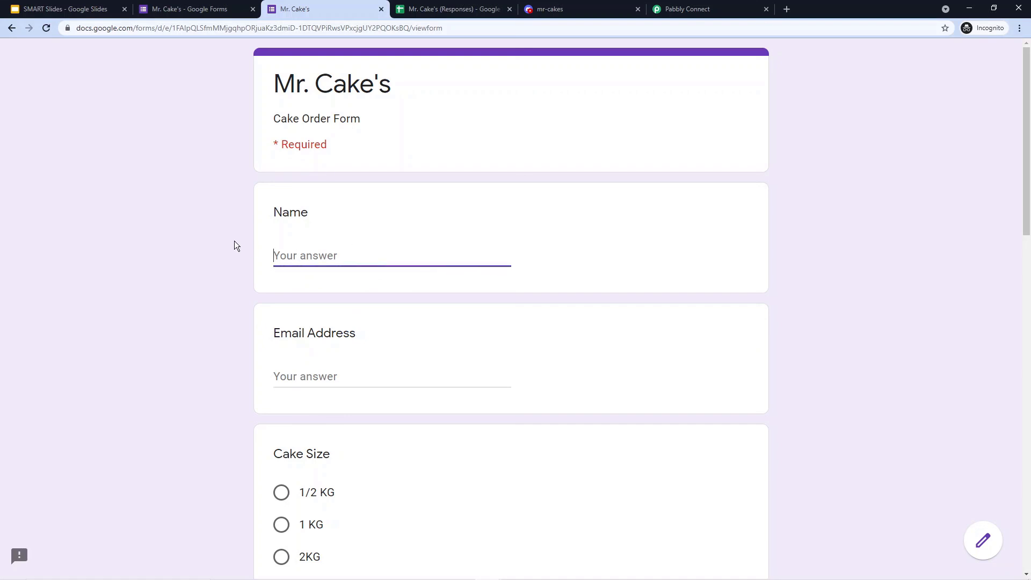
type("Varun")
left_click(306, 370)
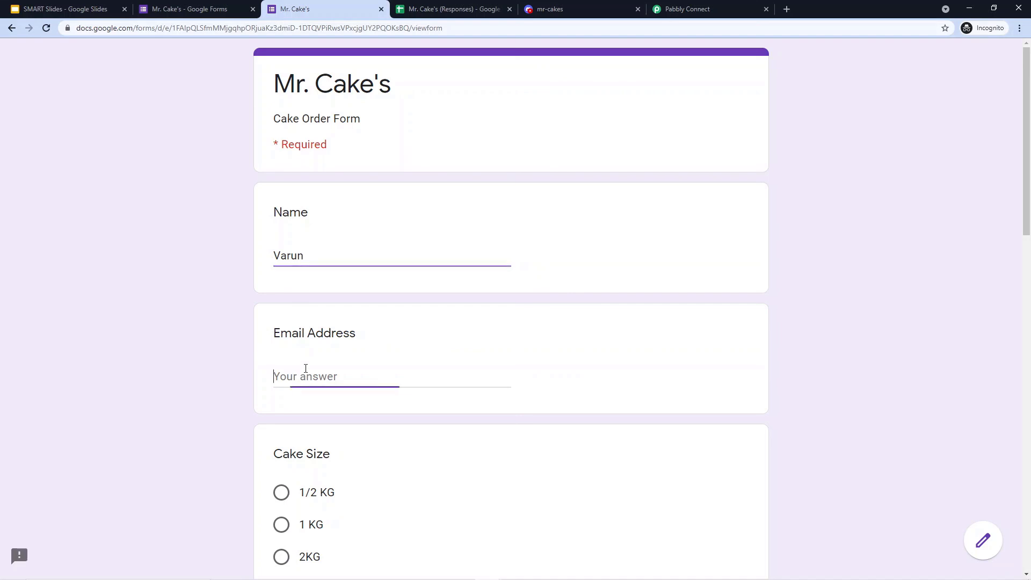
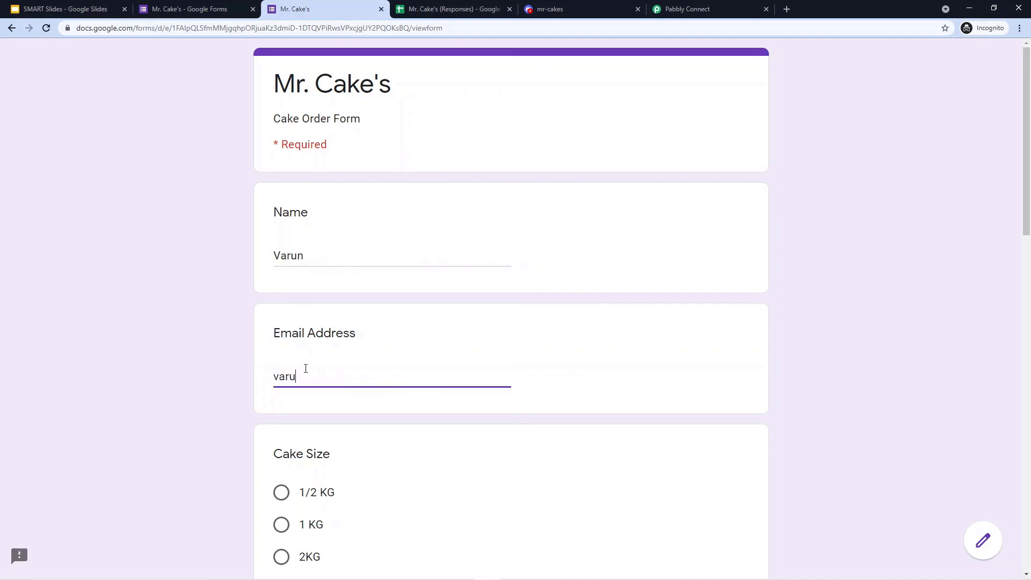
- Choose 1 KG size, Pineapple flavour, and delivery date 13-08-2021
scroll(129, 304, "down", 4)
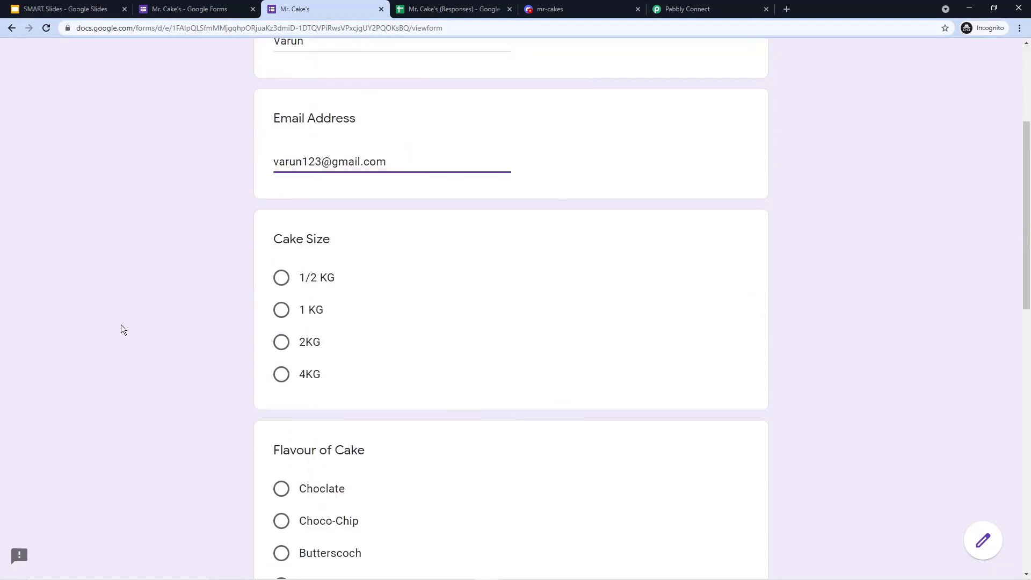
left_click(280, 310)
scroll(239, 304, "down", 2)
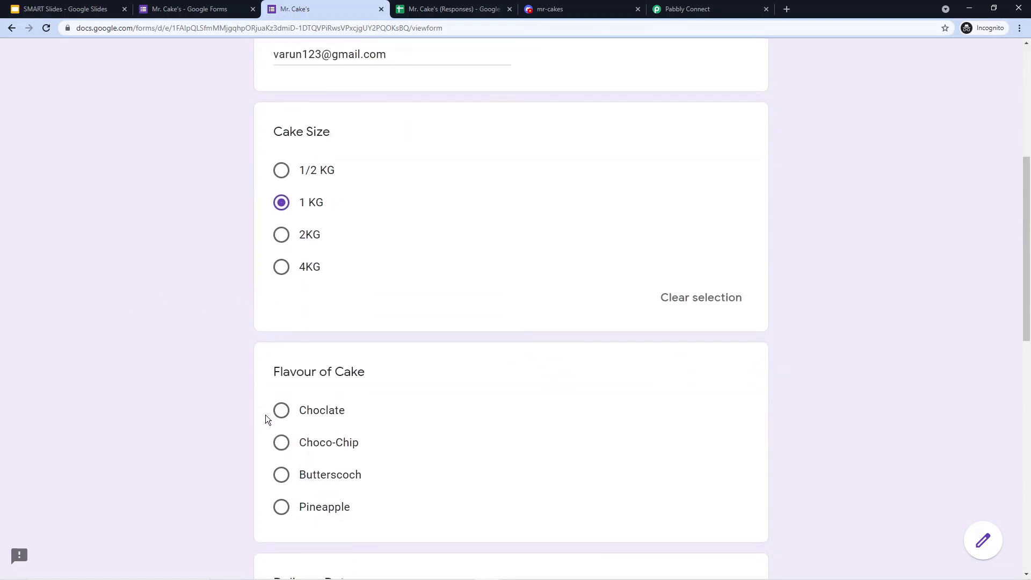
scroll(266, 417, "down", 2)
left_click(282, 399)
scroll(316, 319, "down", 4)
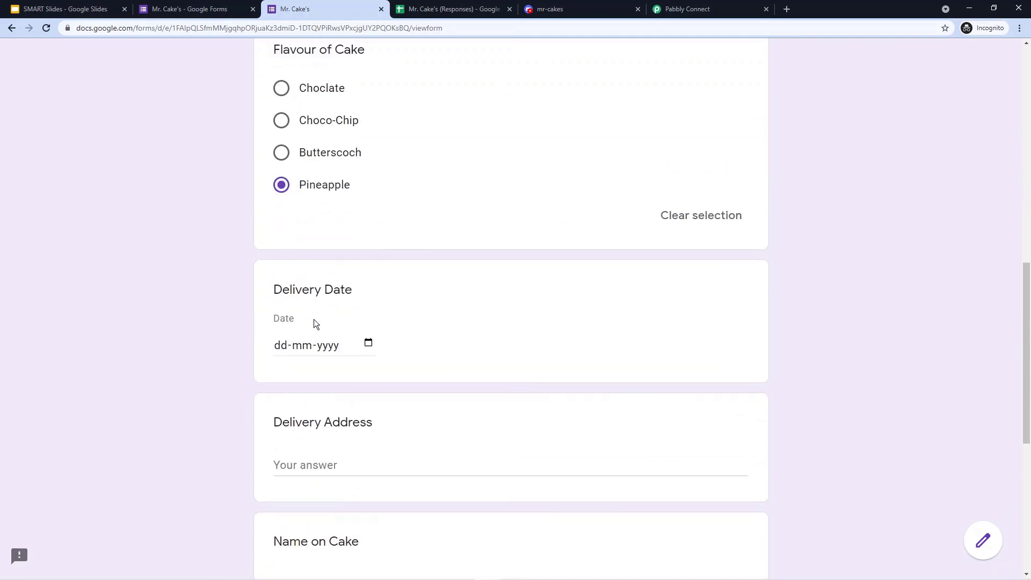
left_click(282, 346)
type("13-08-2021")
- Enter the delivery address and the name for the cake, and choose the Happy Birthday title
scroll(282, 346, "down", 4)
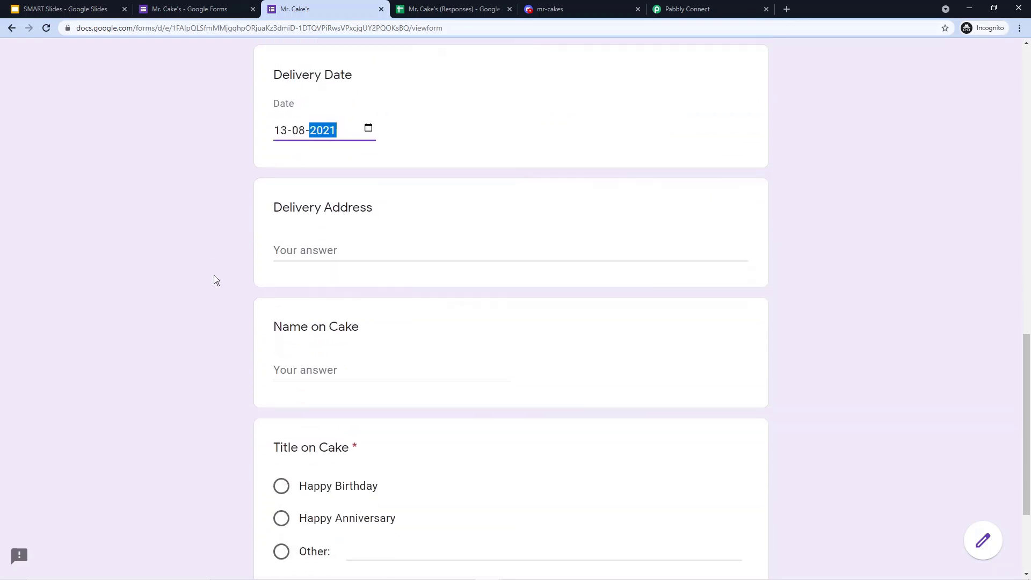
left_click(312, 252)
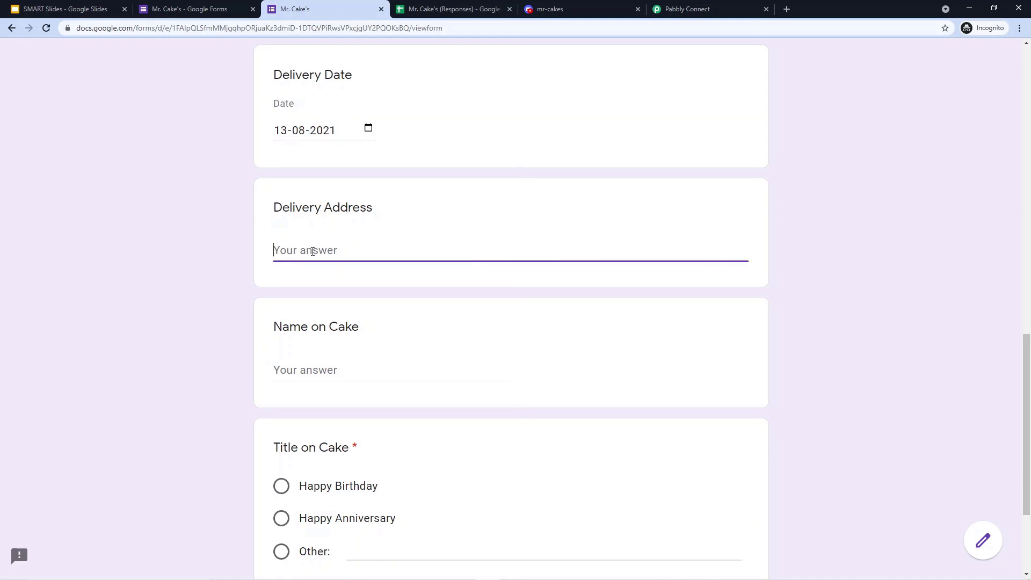
type("Rohit Nagar, Bhopal")
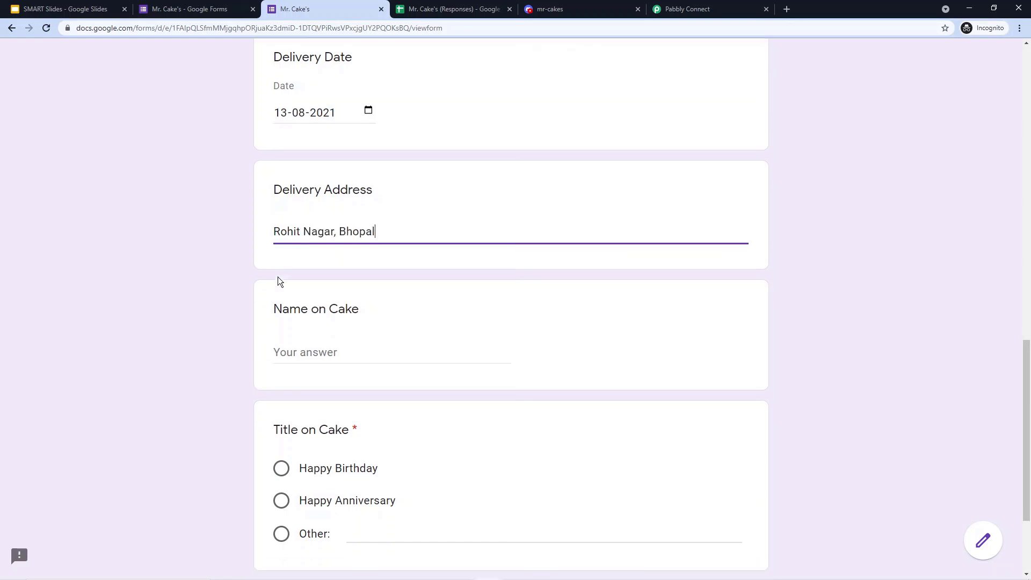
scroll(278, 280, "down", 2)
left_click(275, 262)
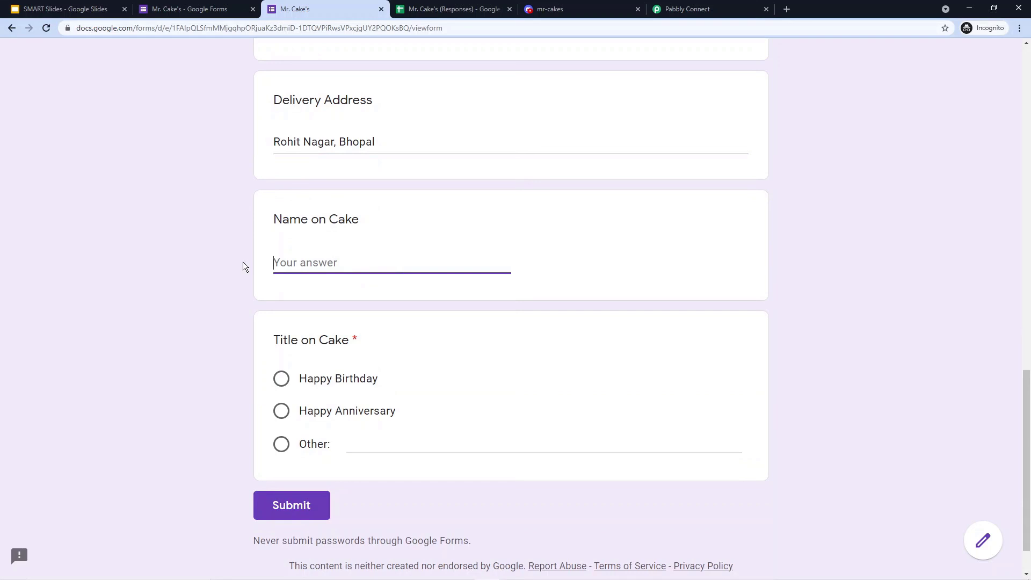
type("Aakash")
left_click(278, 386)
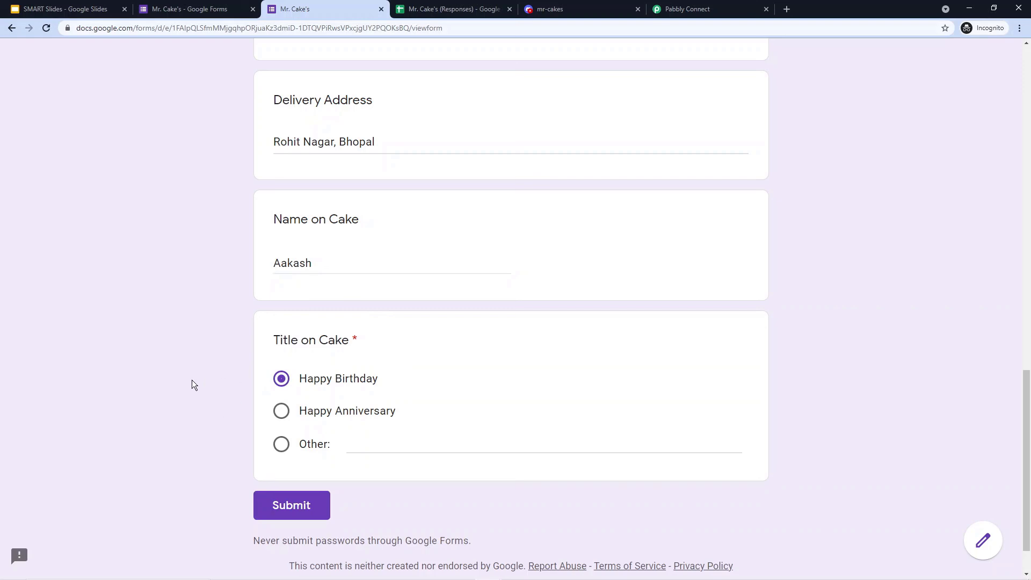
- Submit the cake order form, then switch to Discord to see the new order
scroll(215, 398, "up", 6)
scroll(211, 366, "up", 12)
scroll(211, 333, "down", 19)
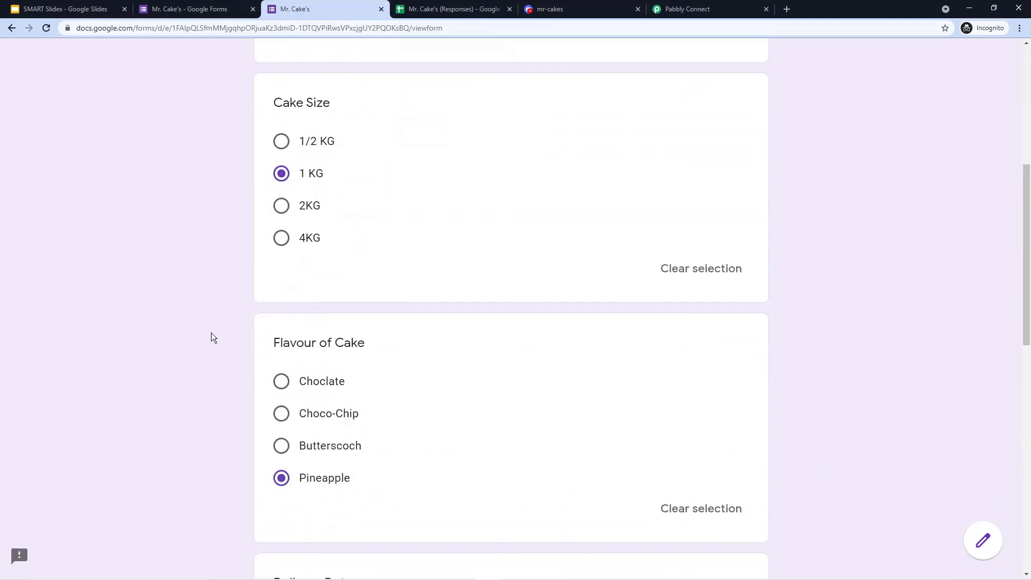
left_click(290, 458)
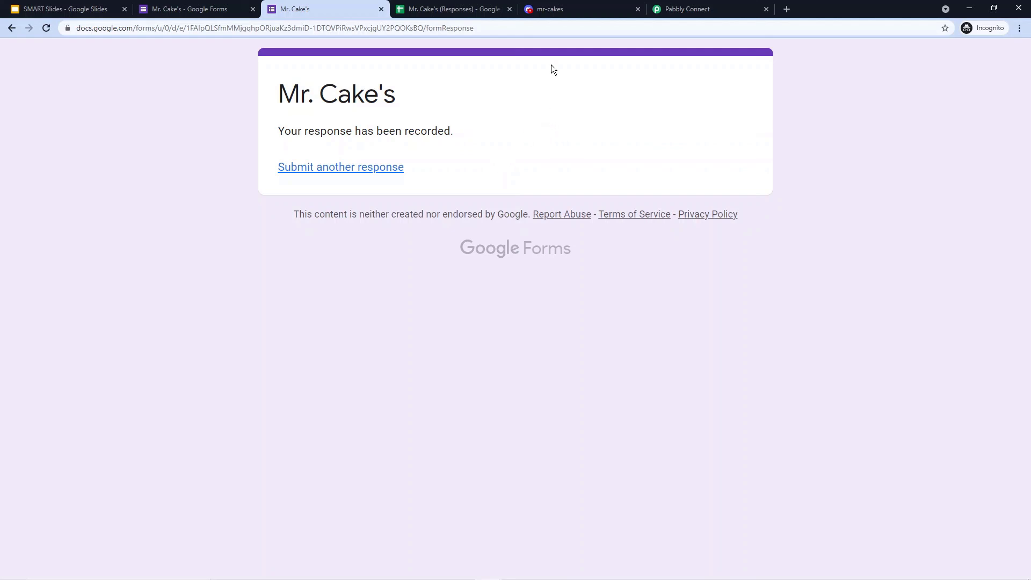
left_click(553, 9)
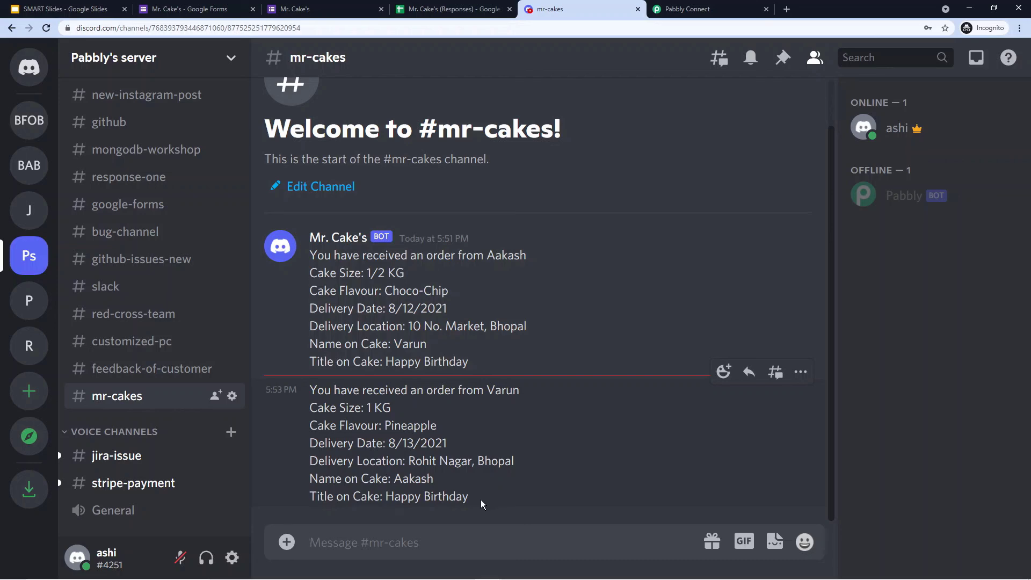
- Compare the new #mr-cakes order with the recorded form response, then return to Pabbly Connect
left_click(333, 9)
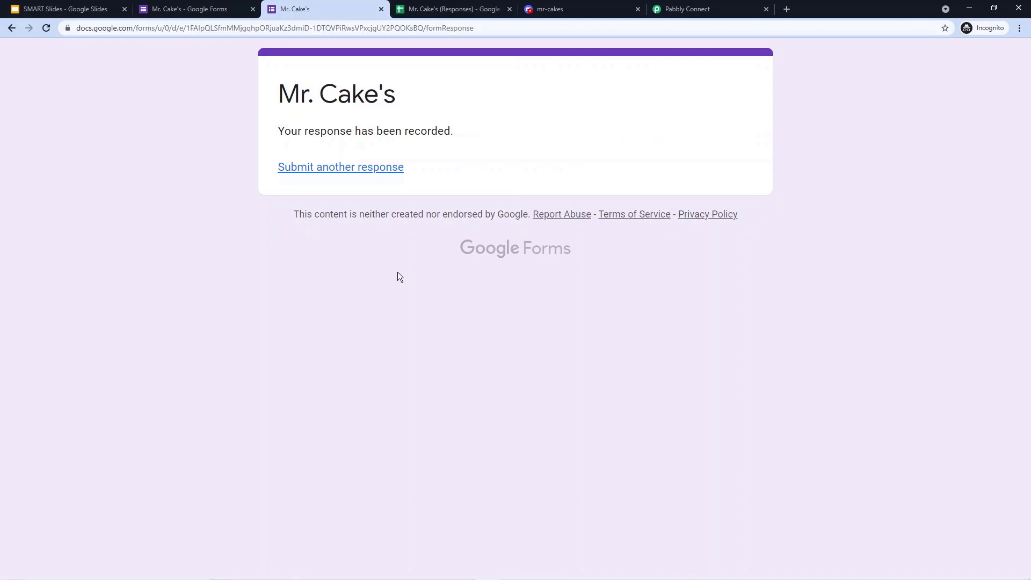
left_click(582, 6)
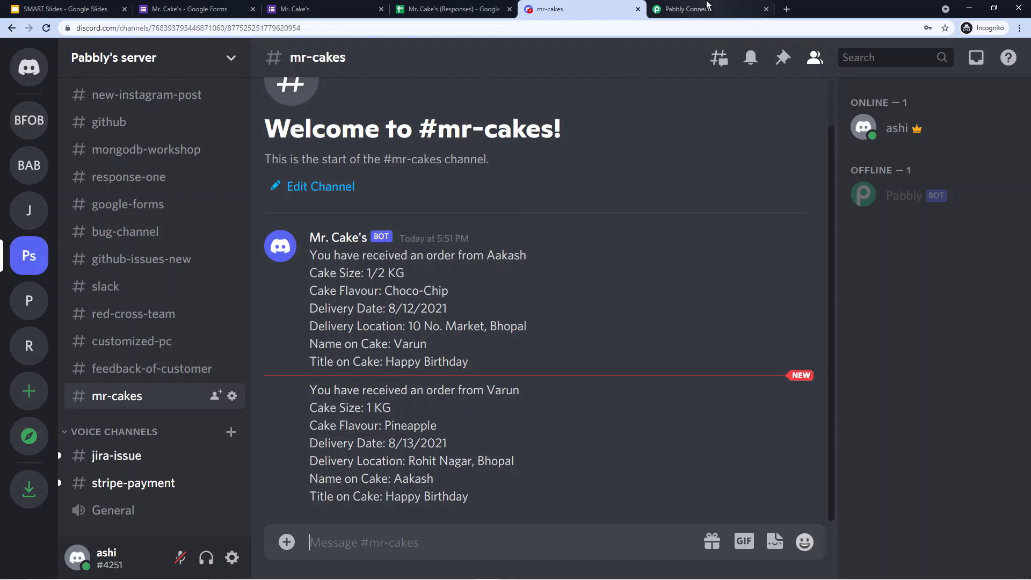
left_click(707, 5)
- Collapse the Discord action and Google Forms trigger steps in the workflow
scroll(520, 161, "up", 10)
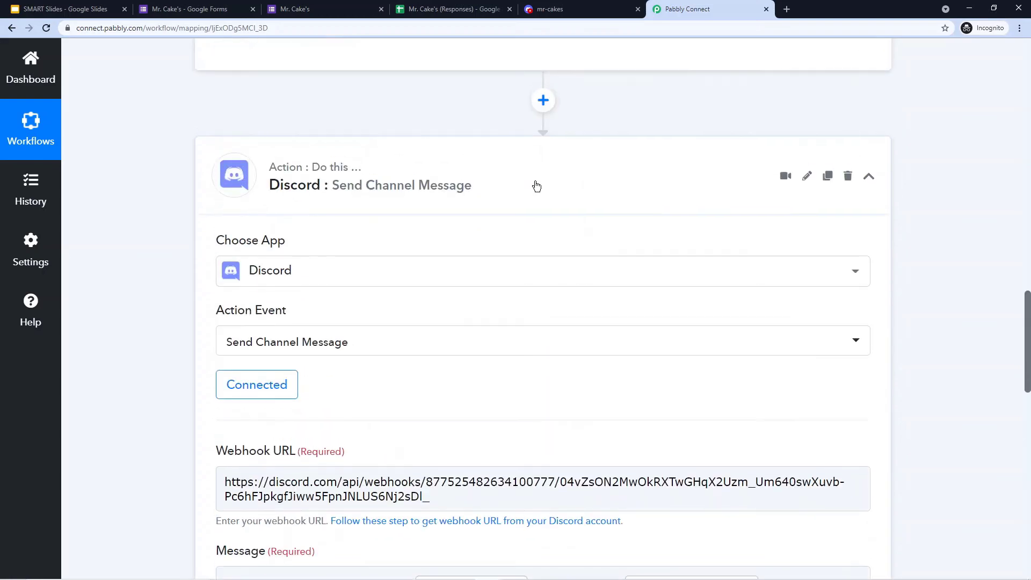
left_click(461, 406)
scroll(479, 276, "up", 10)
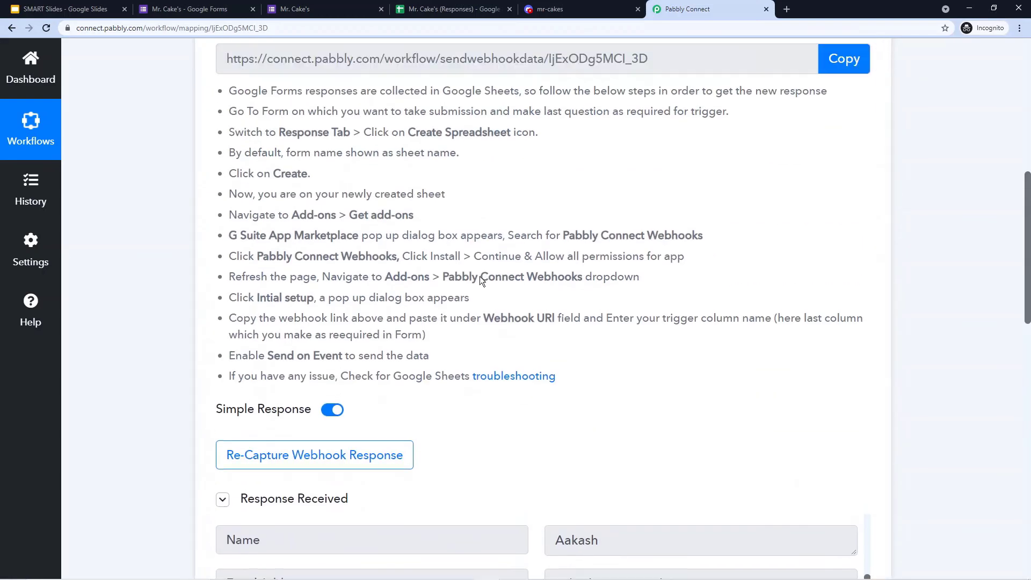
left_click(489, 203)
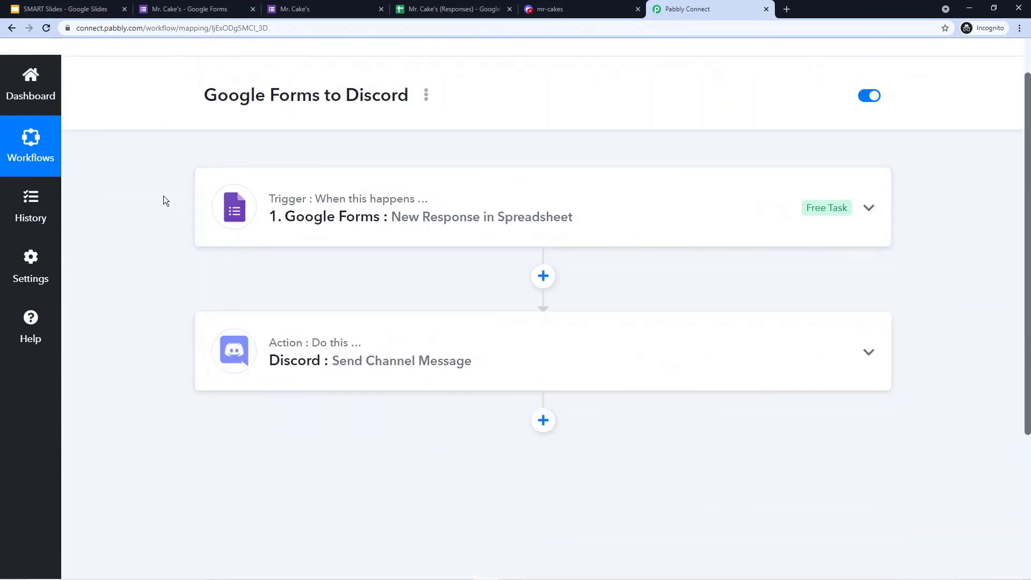